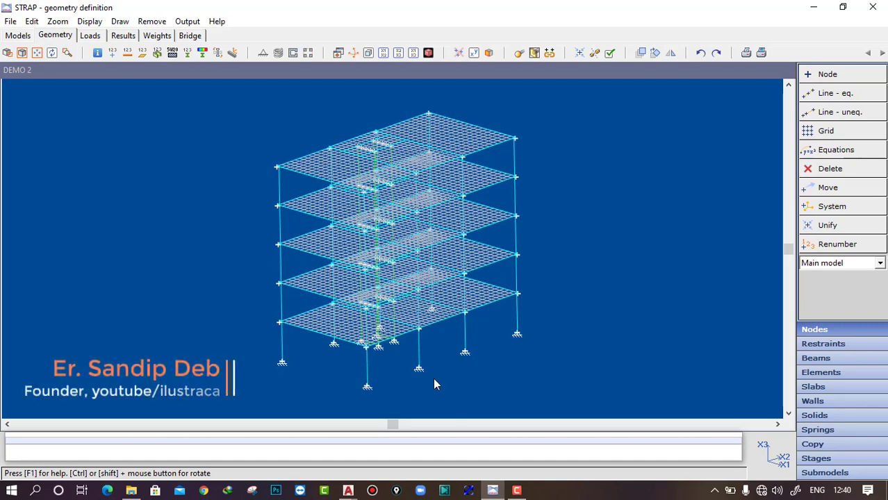
{"action": "middle_click_drag", "start_coordinate": [435, 382], "coordinate": [437, 388]}
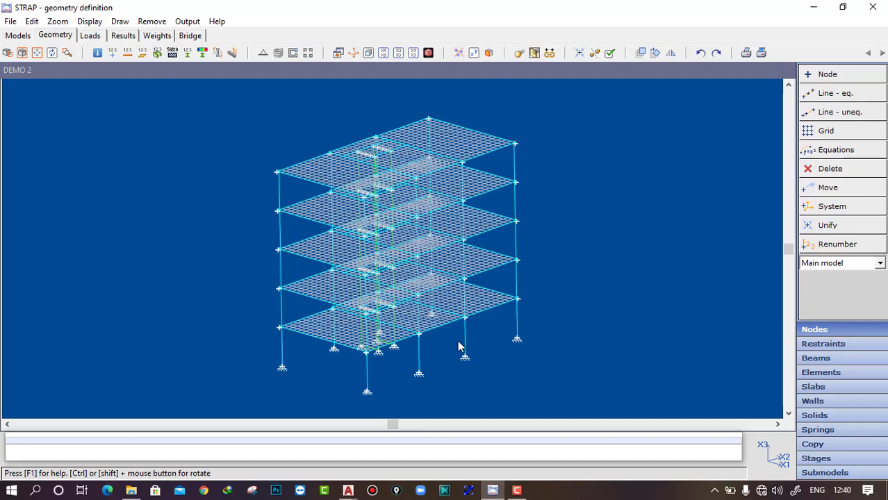
{"action": "scroll", "coordinate": [390, 321], "scroll_direction": "up", "scroll_amount": 1}
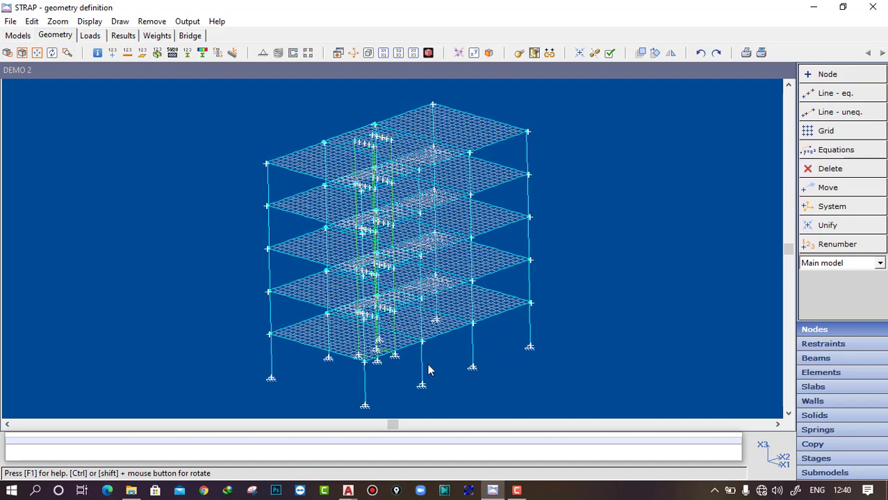
{"action": "scroll", "coordinate": [429, 366], "scroll_direction": "down", "scroll_amount": 1}
{"action": "middle_click_drag", "start_coordinate": [430, 366], "coordinate": [434, 346]}
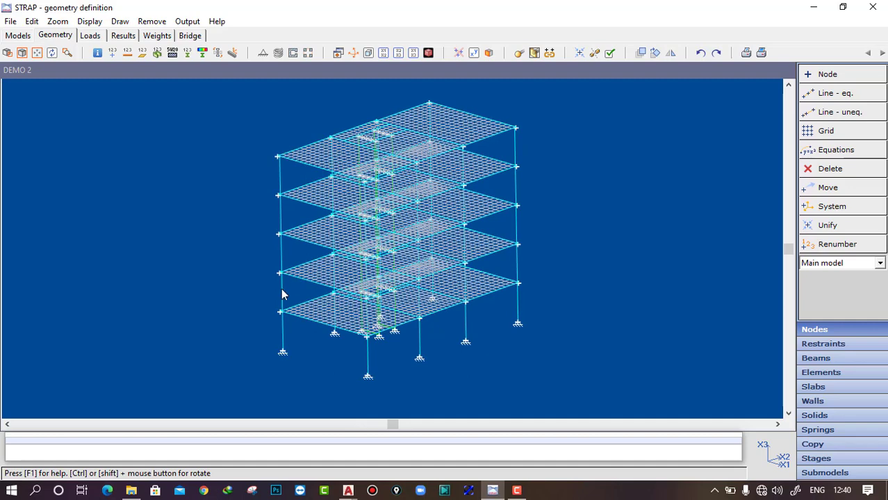
Create a new load case titled SW in the loads definition
{"action": "left_click", "coordinate": [91, 38]}
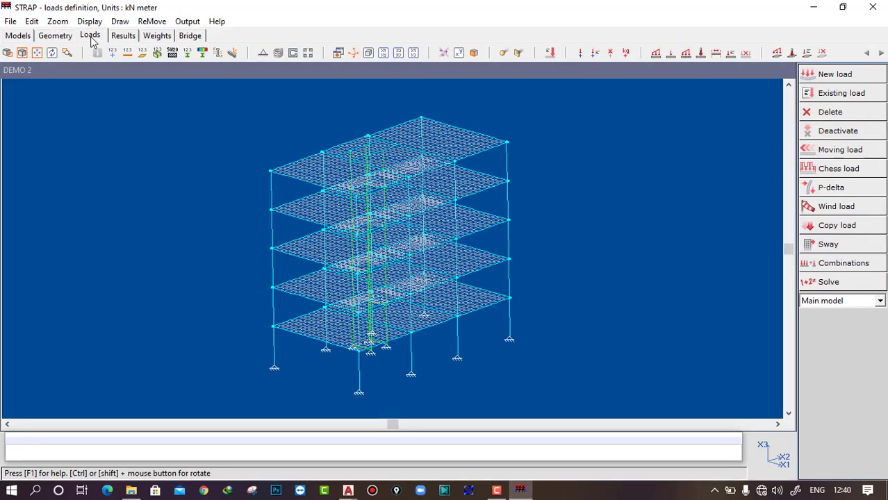
{"action": "left_click", "coordinate": [851, 93]}
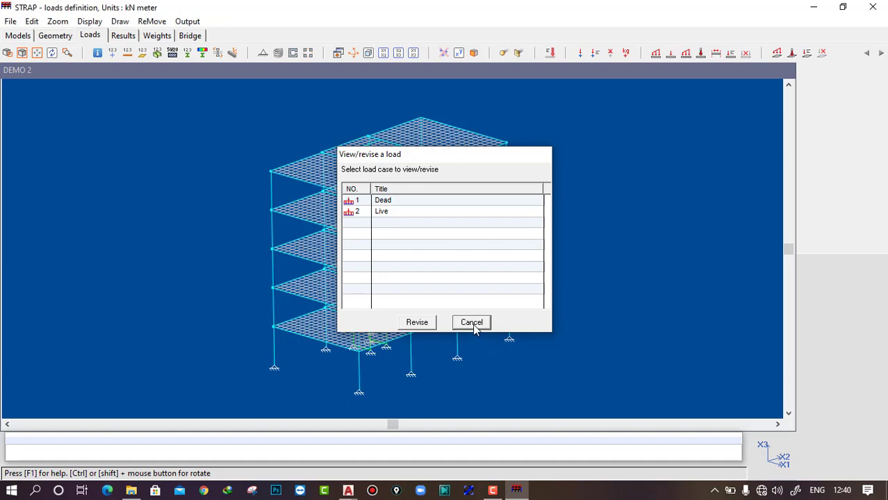
{"action": "left_click", "coordinate": [472, 323]}
{"action": "left_click", "coordinate": [838, 75]}
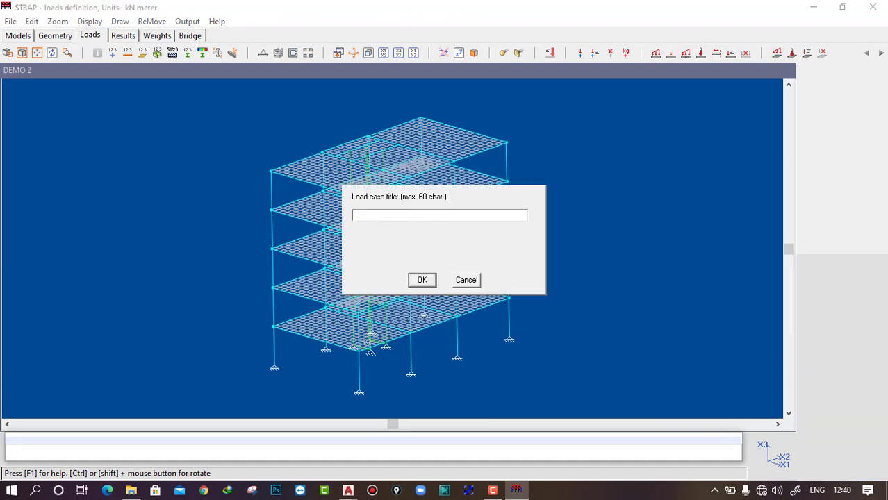
{"action": "type", "text": "SW"}
{"action": "left_click", "coordinate": [422, 281]}
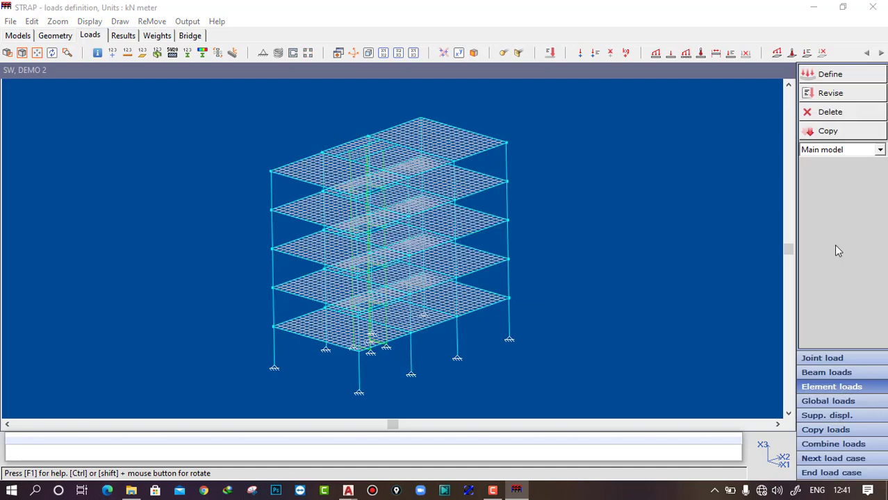
Define an element self weight load for submodel Drawing1#1 with factor -1 in the Global X3 direction, applied to all submodel instances
{"action": "left_click", "coordinate": [880, 151]}
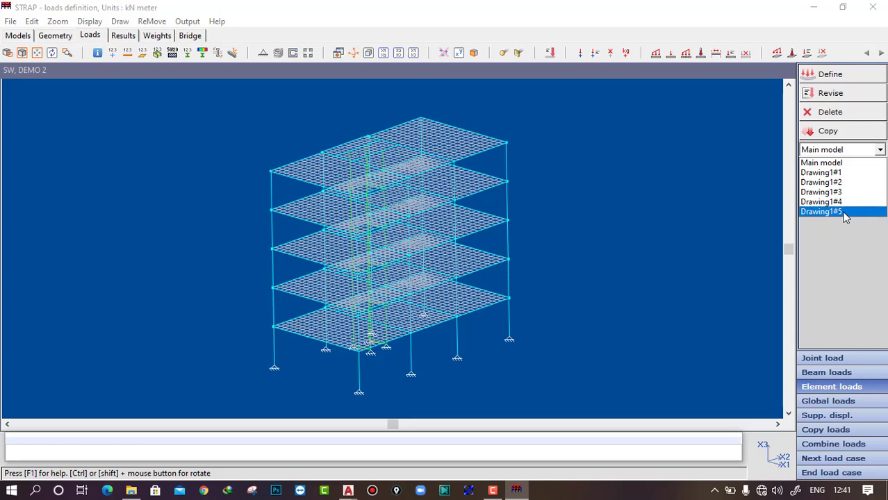
{"action": "left_click", "coordinate": [838, 174]}
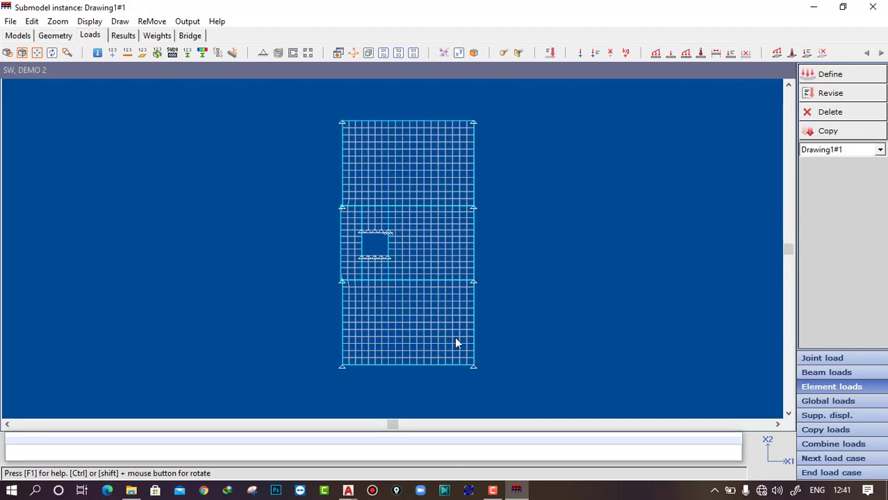
{"action": "scroll", "coordinate": [422, 319], "scroll_direction": "up", "scroll_amount": 1}
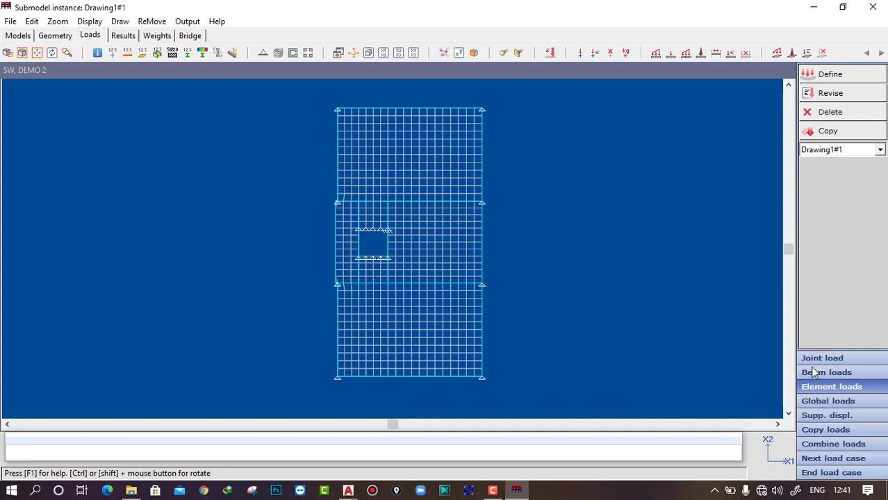
{"action": "left_click", "coordinate": [821, 75]}
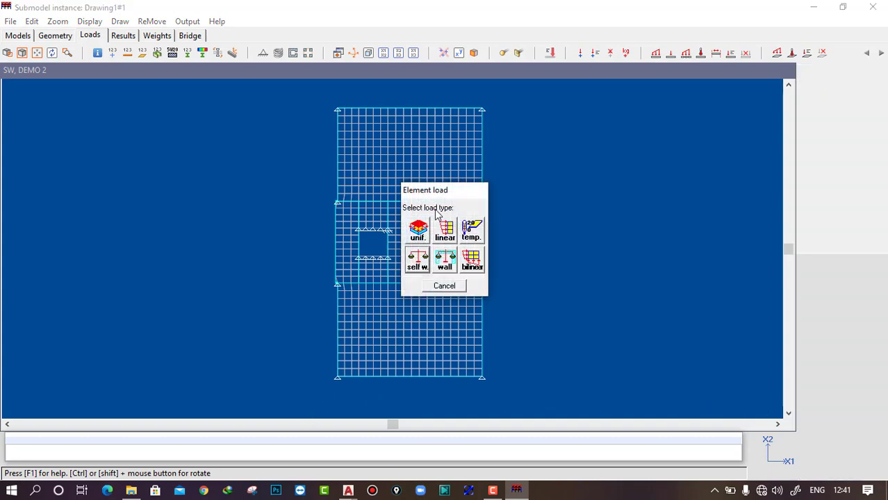
{"action": "left_click_drag", "start_coordinate": [435, 190], "coordinate": [123, 123]}
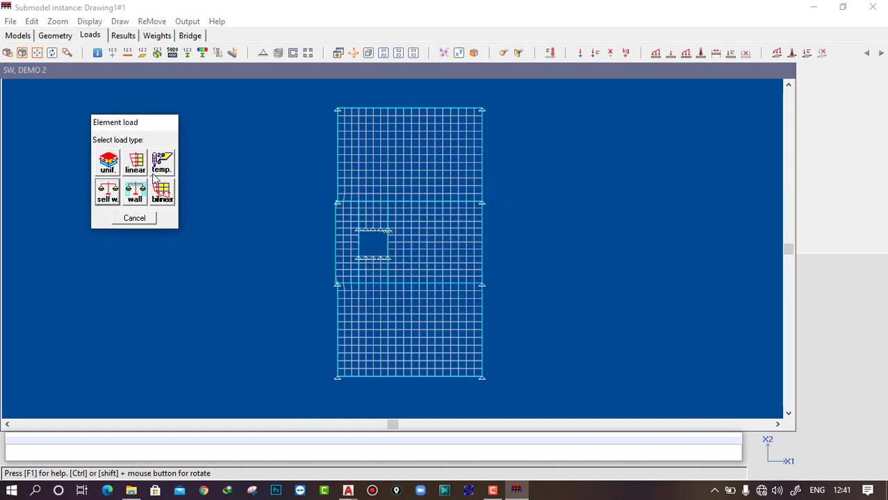
{"action": "left_click", "coordinate": [108, 200]}
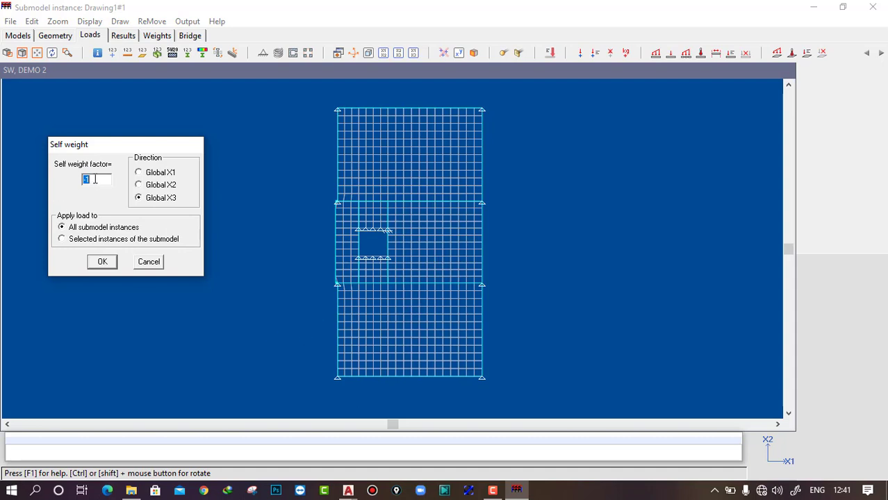
{"action": "type", "text": "-1"}
{"action": "left_click", "coordinate": [102, 263]}
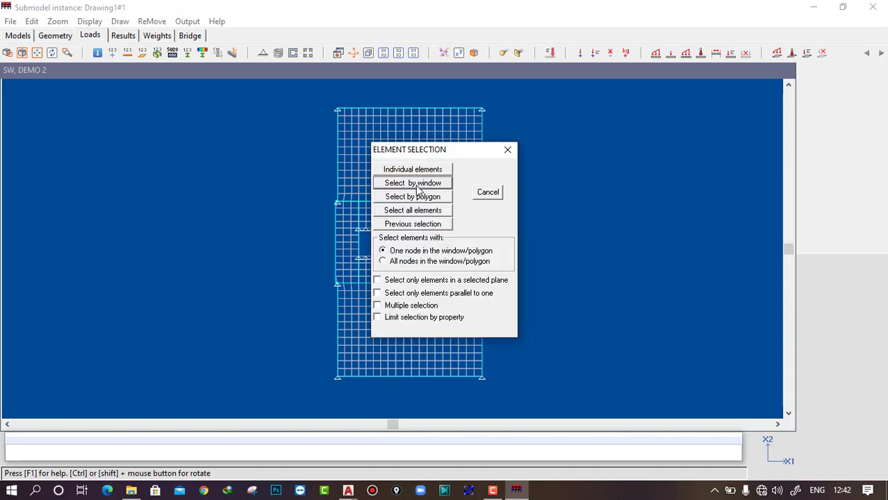
Apply the self weight to all elements of Drawing1#1 with a window selection and return to the main model
{"action": "left_click", "coordinate": [413, 184]}
{"action": "left_click", "coordinate": [300, 87]}
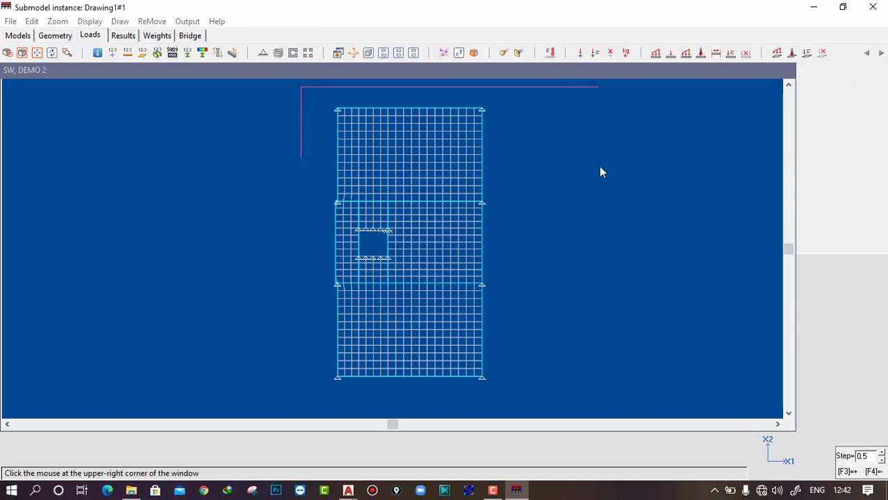
{"action": "left_click", "coordinate": [527, 390]}
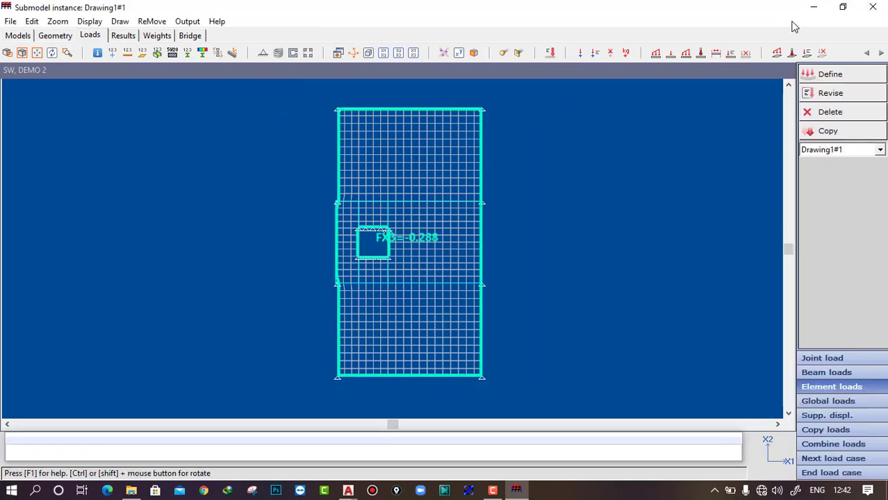
{"action": "left_click", "coordinate": [881, 151]}
{"action": "left_click", "coordinate": [850, 163]}
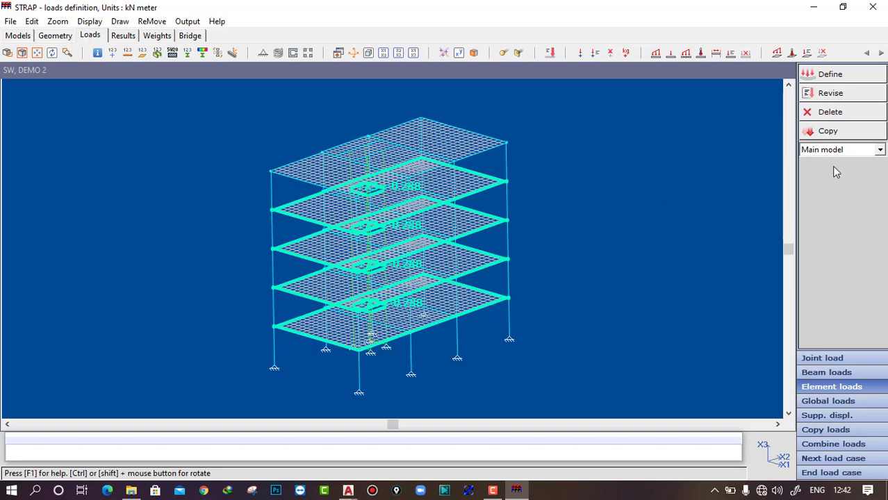
Define an element self weight load for submodel Drawing1#5 with factor -1 in the Global X3 direction
{"action": "left_click", "coordinate": [880, 150]}
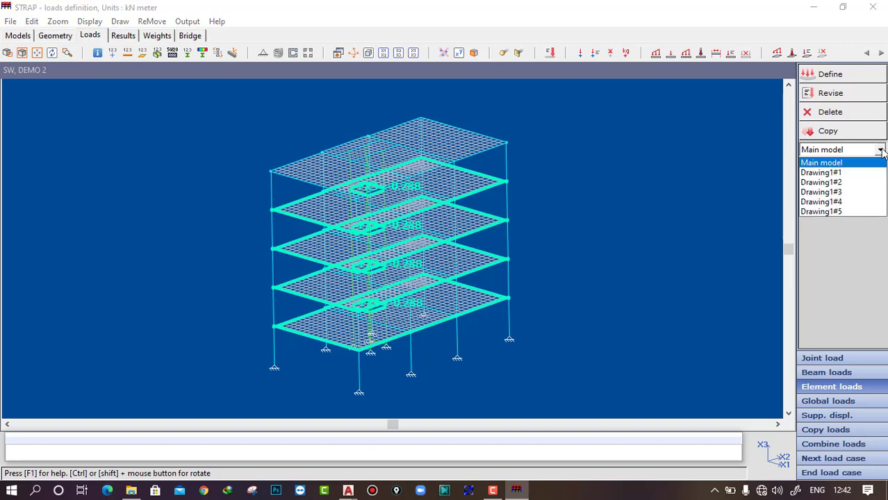
{"action": "left_click", "coordinate": [824, 212]}
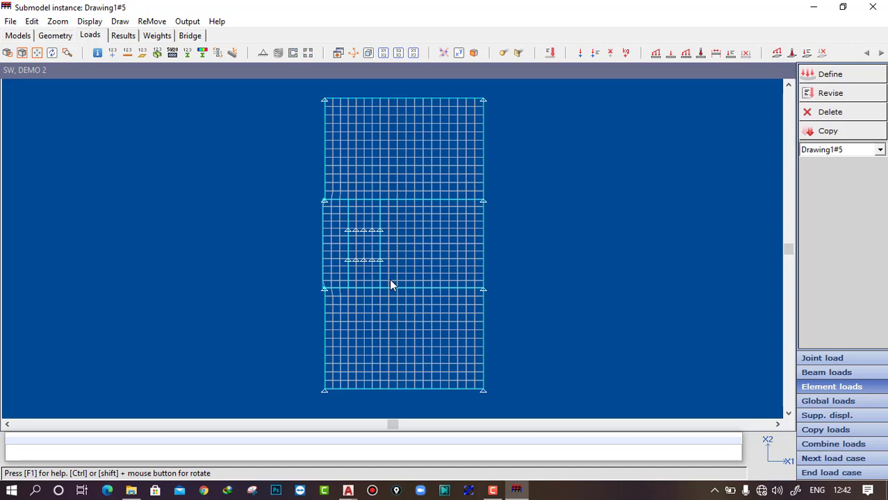
{"action": "left_click", "coordinate": [843, 391]}
{"action": "left_click", "coordinate": [837, 78]}
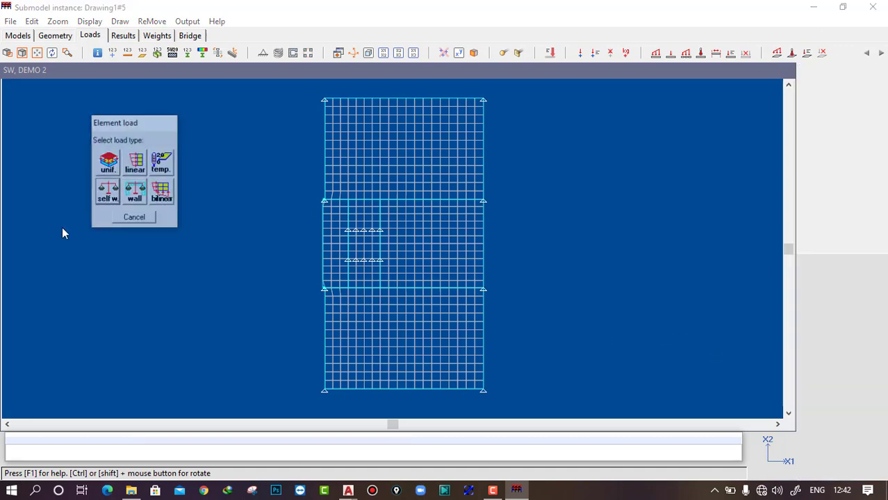
{"action": "left_click", "coordinate": [110, 201]}
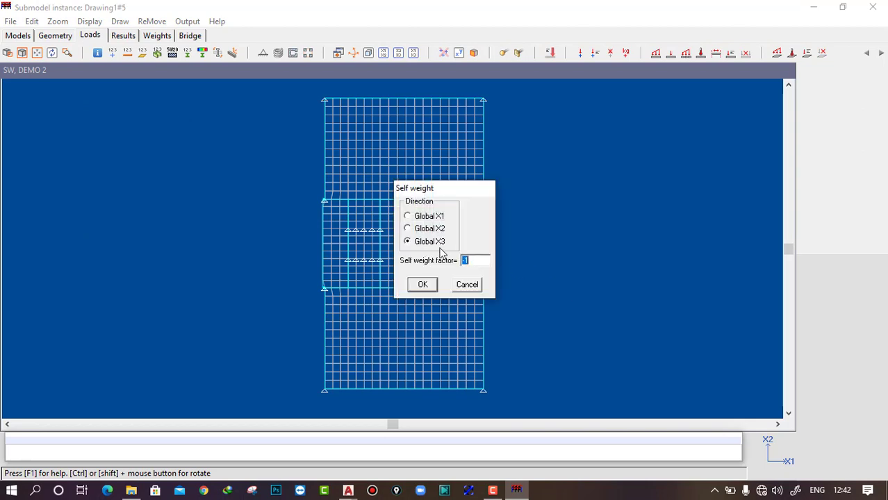
{"action": "left_click", "coordinate": [424, 285]}
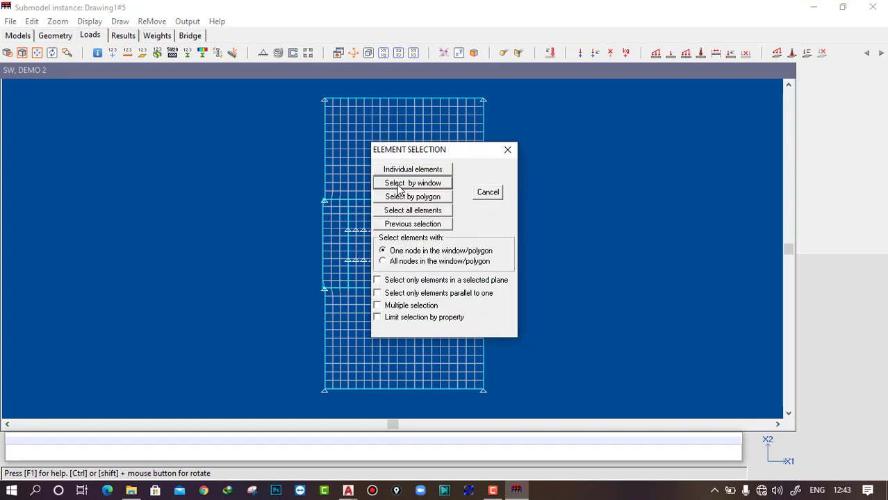
Assign the self weight to all elements of Drawing1#5 with a window selection and switch back to the main model
{"action": "left_click_drag", "start_coordinate": [411, 151], "coordinate": [117, 123]}
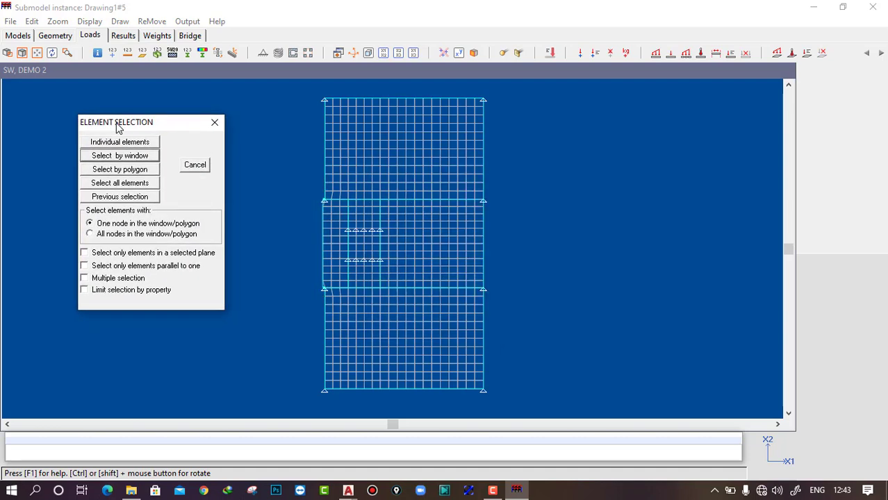
{"action": "left_click", "coordinate": [151, 157]}
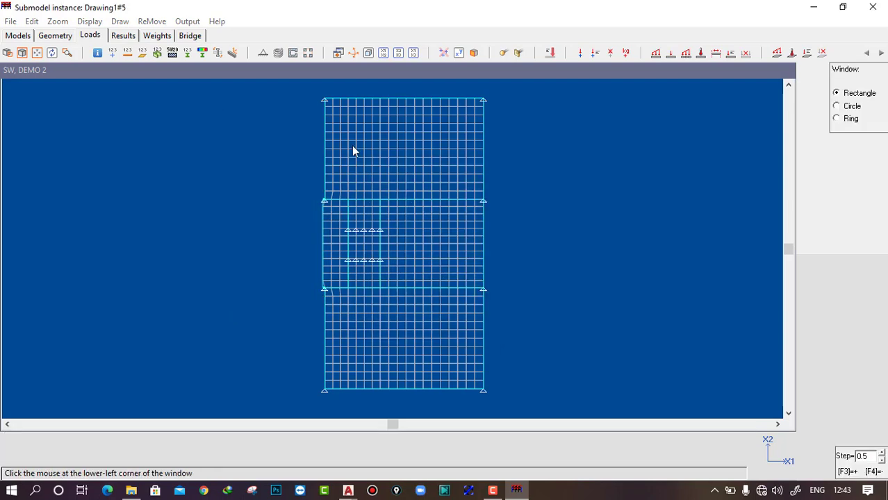
{"action": "left_click", "coordinate": [297, 96]}
{"action": "left_click", "coordinate": [515, 404]}
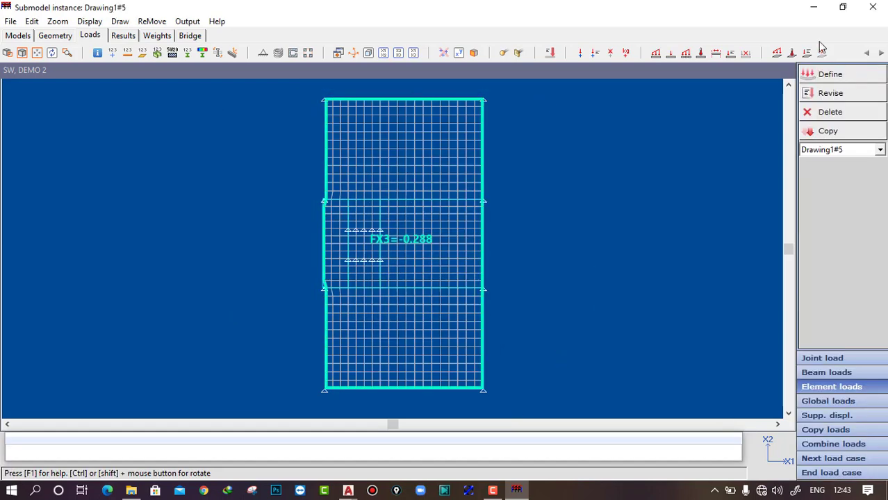
{"action": "left_click", "coordinate": [880, 149]}
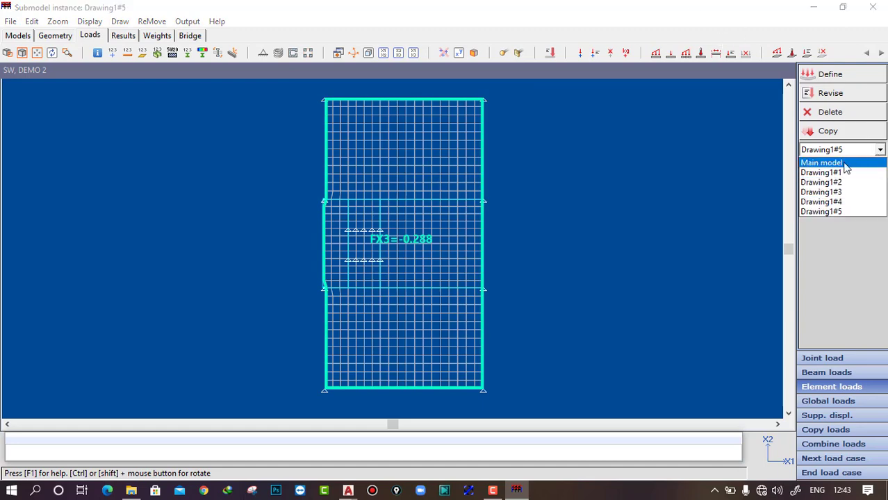
{"action": "left_click", "coordinate": [847, 164]}
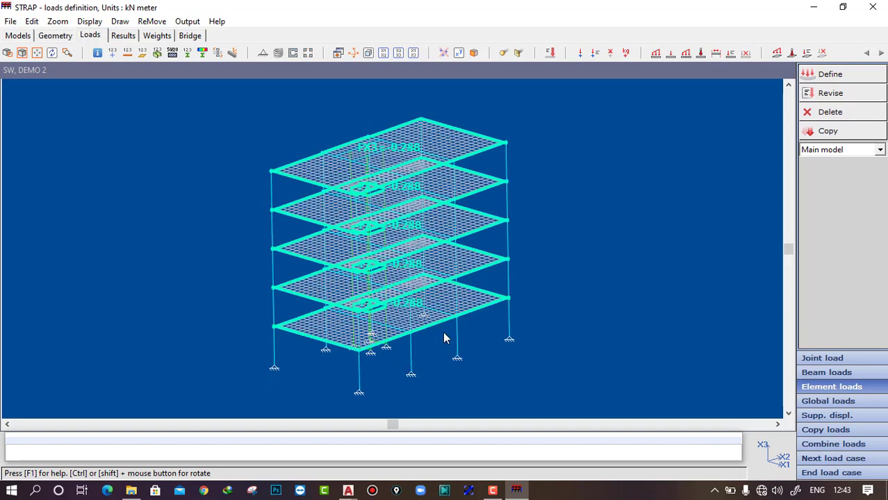
Switch to beam loads and make submodel instance Drawing1#1 the active model
{"action": "left_click", "coordinate": [822, 373]}
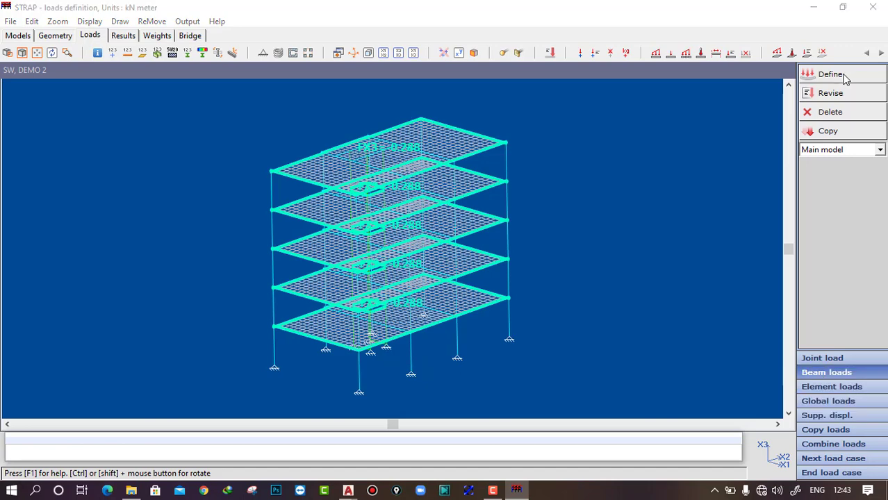
{"action": "left_click", "coordinate": [880, 150]}
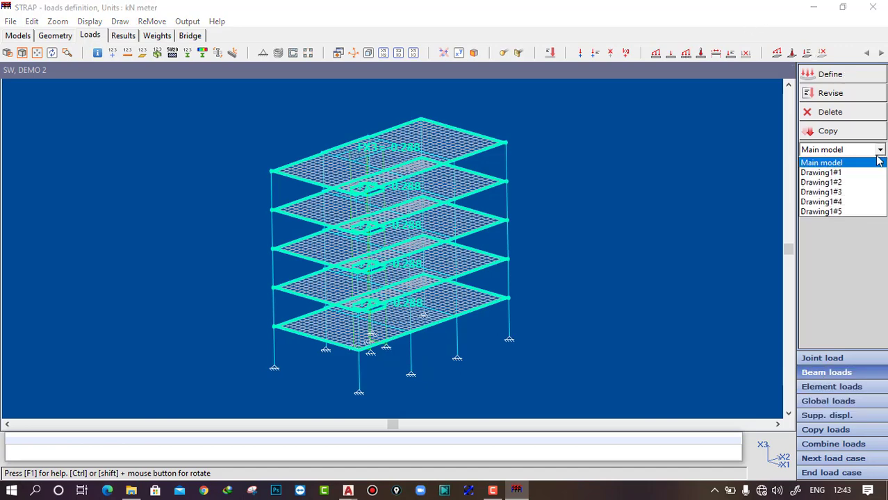
{"action": "left_click", "coordinate": [859, 173]}
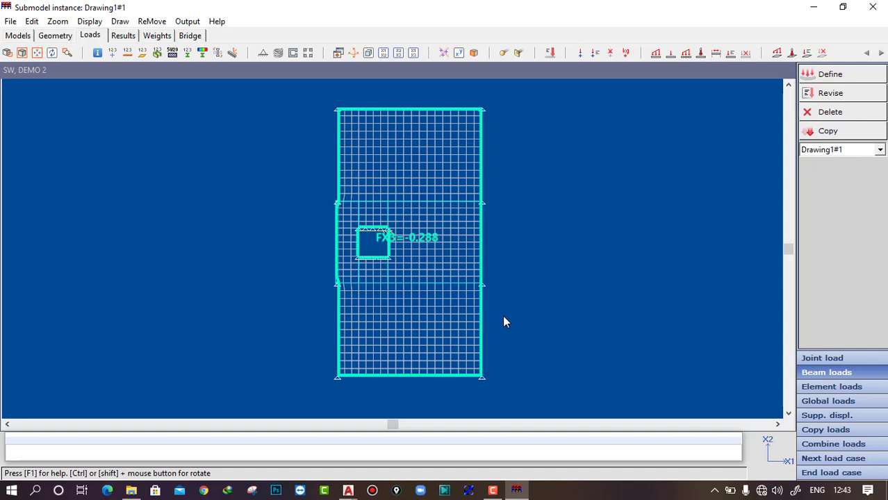
{"action": "scroll", "coordinate": [487, 347], "scroll_direction": "down", "scroll_amount": 1}
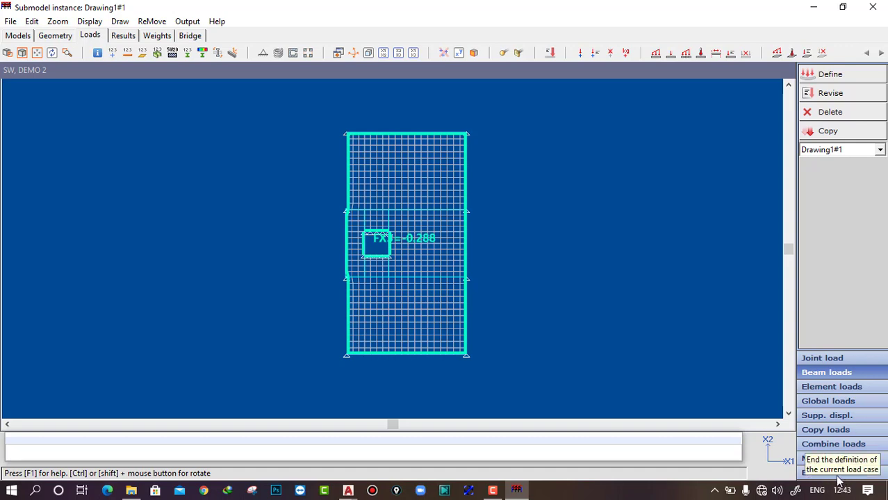
{"action": "scroll", "coordinate": [442, 307], "scroll_direction": "up", "scroll_amount": 1}
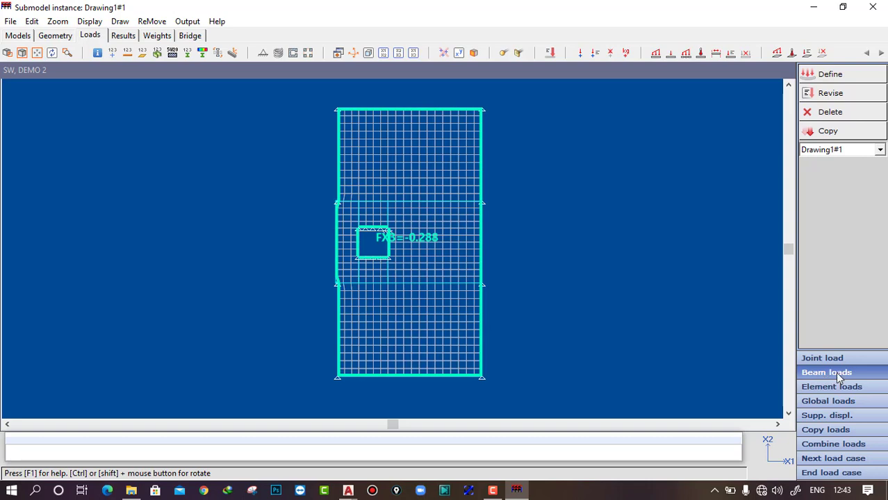
{"action": "left_click", "coordinate": [880, 151]}
{"action": "left_click", "coordinate": [821, 173]}
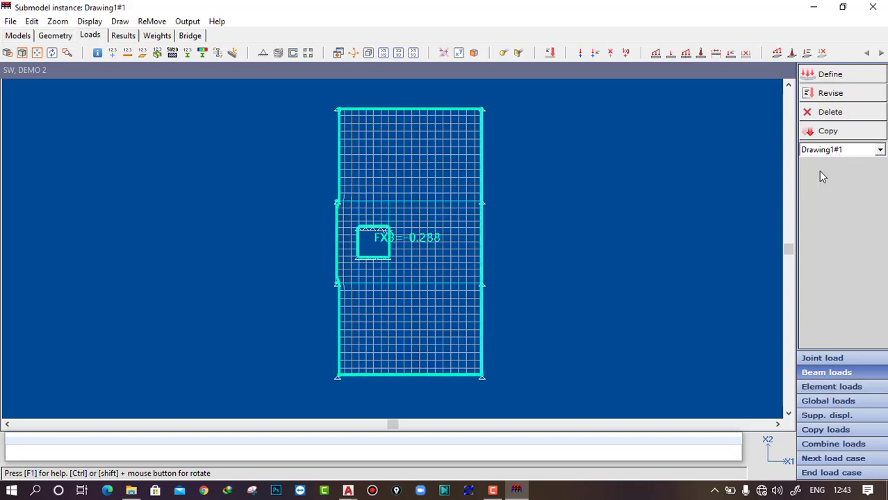
Apply a beam self weight load with factor -1 in direction X3 to all beams of Drawing1#1, for all submodel instances
{"action": "left_click", "coordinate": [831, 93]}
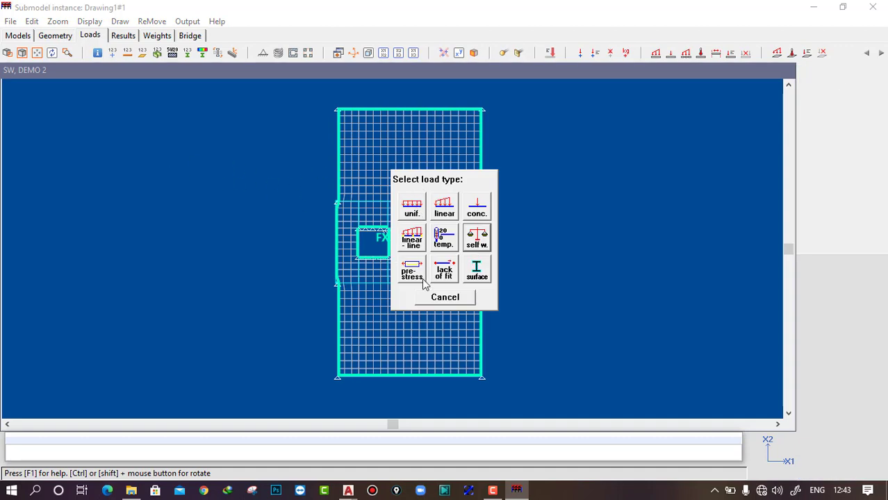
{"action": "left_click", "coordinate": [477, 241]}
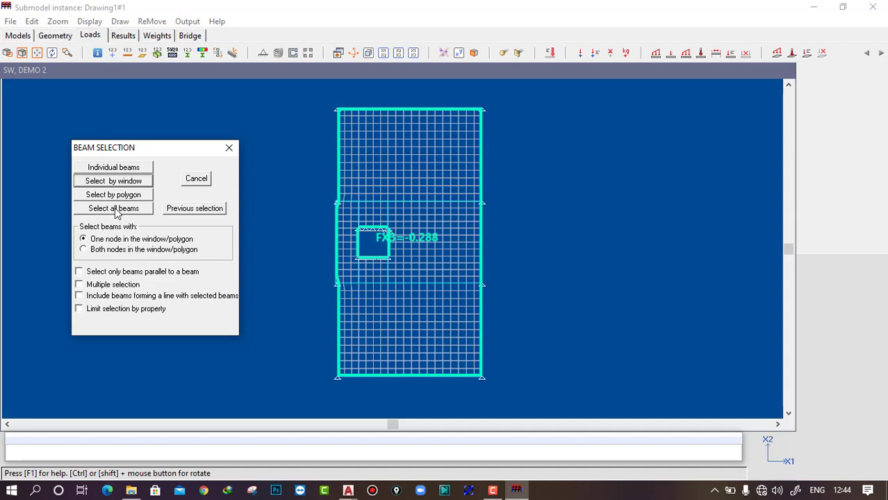
{"action": "left_click", "coordinate": [116, 210]}
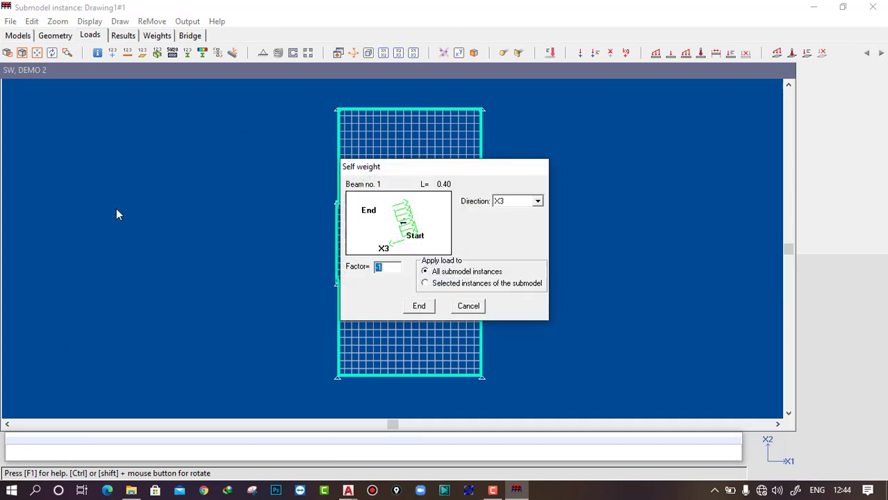
{"action": "left_click_drag", "start_coordinate": [403, 167], "coordinate": [134, 170]}
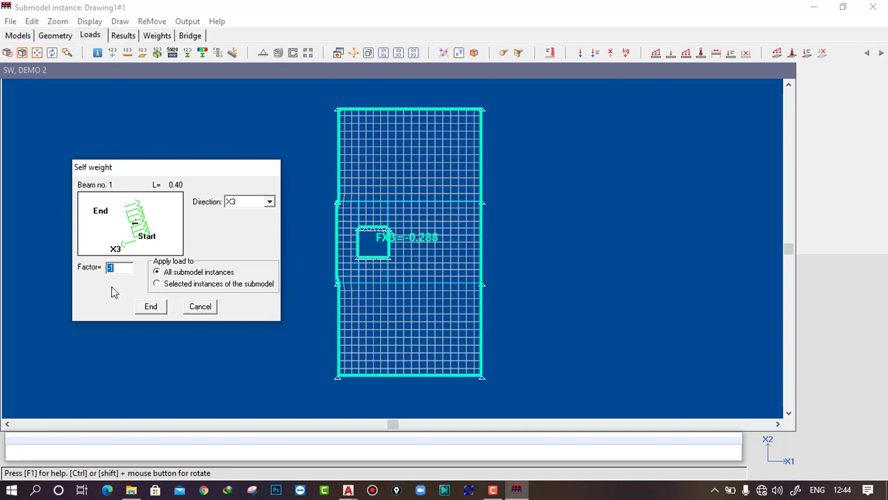
{"action": "left_click", "coordinate": [150, 308]}
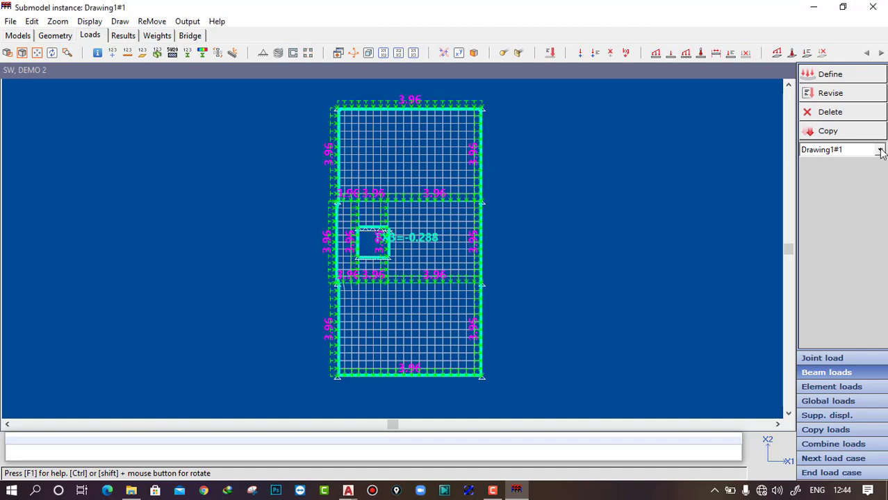
Return to the main model and make submodel instance Drawing1#5 active for beam loading
{"action": "left_click", "coordinate": [880, 150]}
{"action": "left_click", "coordinate": [824, 159]}
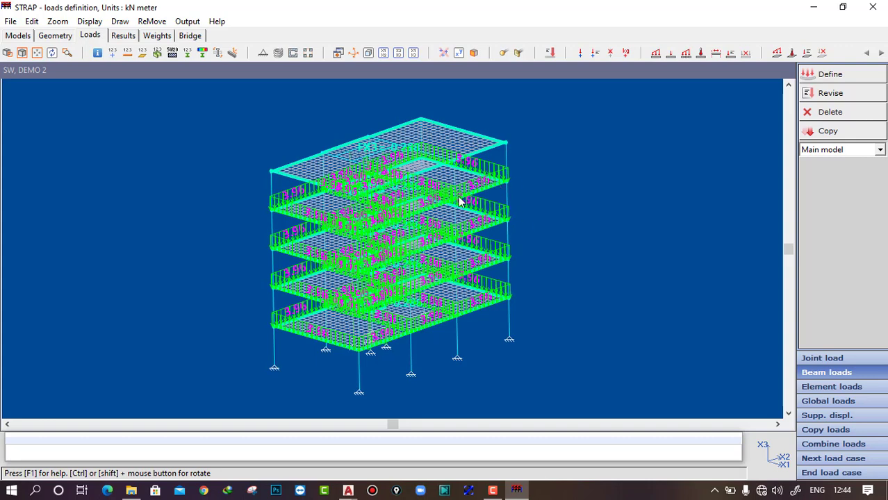
{"action": "left_click", "coordinate": [880, 149]}
{"action": "left_click", "coordinate": [834, 210]}
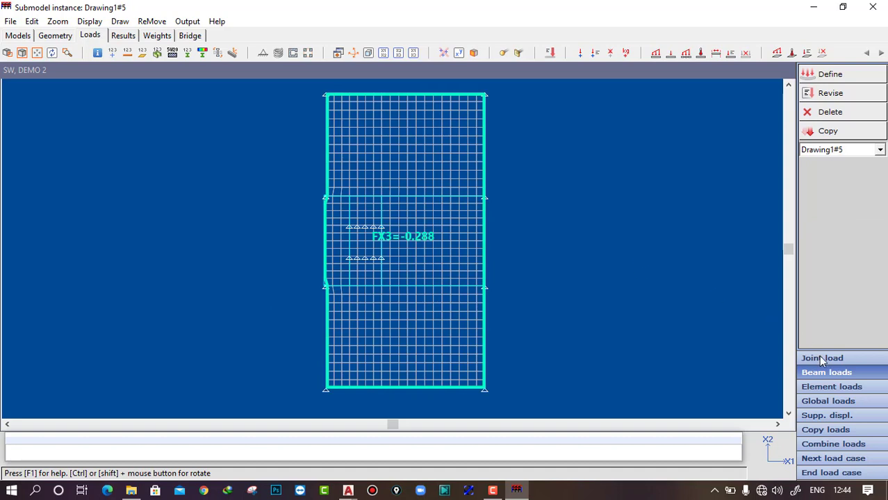
{"action": "left_click", "coordinate": [828, 75]}
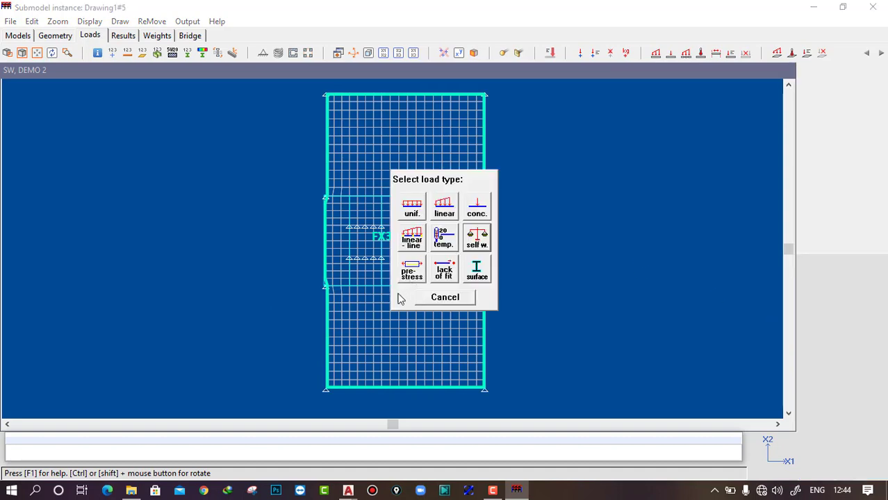
{"action": "left_click", "coordinate": [476, 270]}
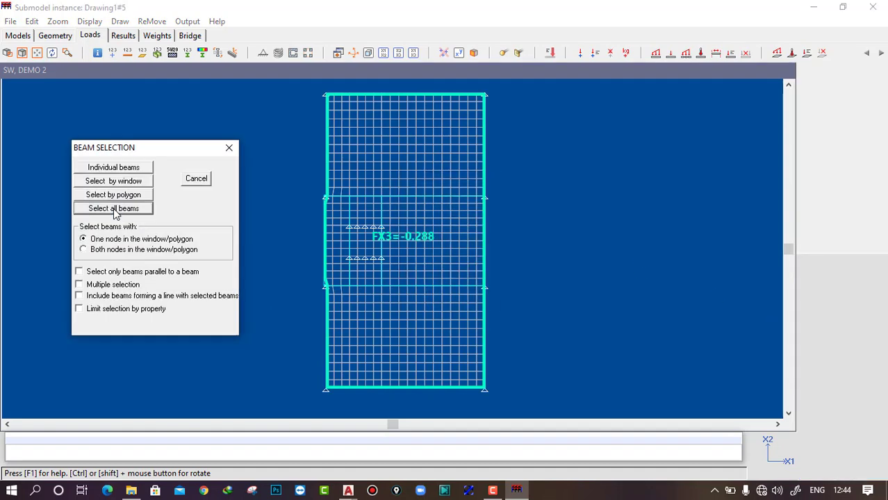
{"action": "left_click", "coordinate": [196, 178]}
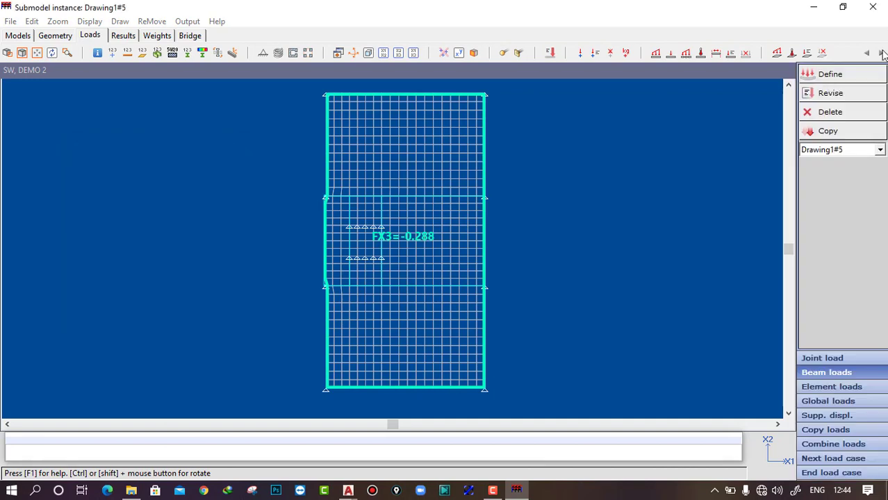
Apply a beam self weight load with factor -1 in direction X3 to all beams of Drawing1#5 and return to the main model
{"action": "left_click", "coordinate": [812, 76]}
{"action": "left_click", "coordinate": [480, 241]}
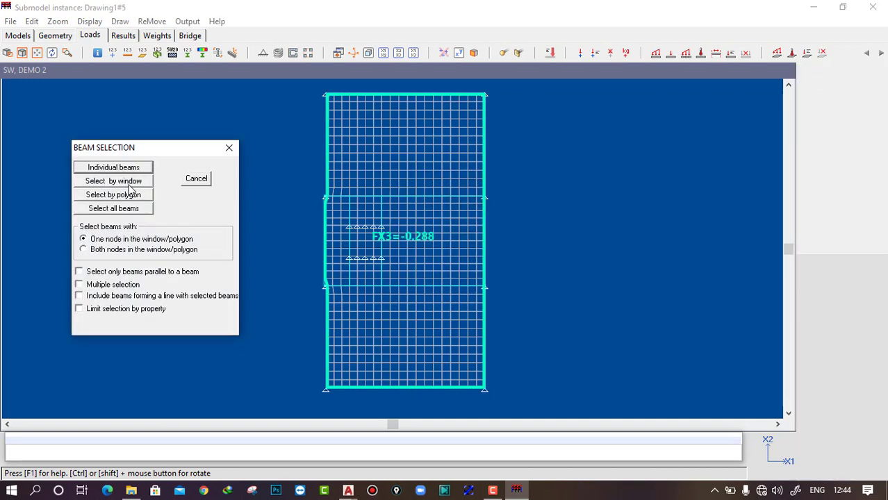
{"action": "left_click", "coordinate": [123, 208]}
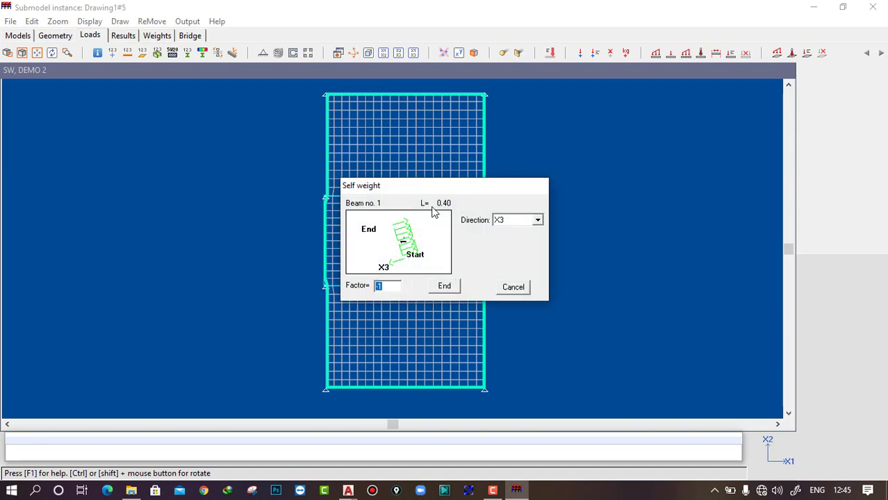
{"action": "left_click_drag", "start_coordinate": [435, 188], "coordinate": [183, 142]}
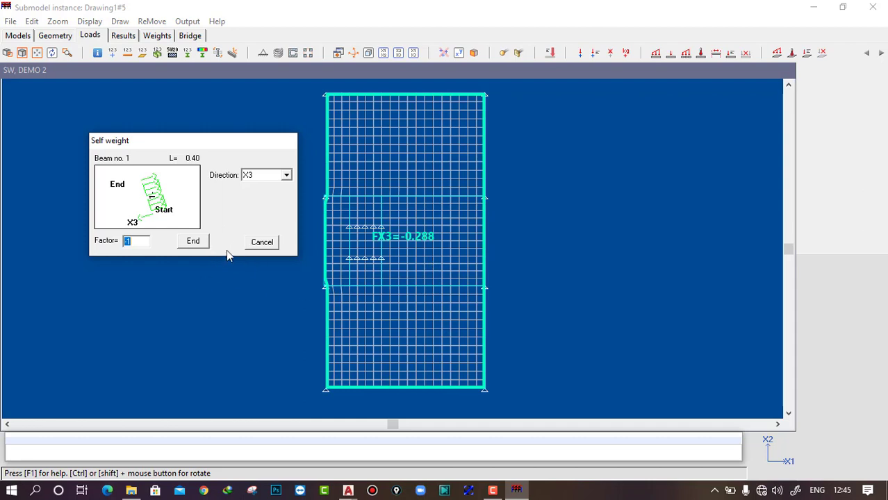
{"action": "left_click", "coordinate": [198, 243]}
{"action": "left_click", "coordinate": [880, 149]}
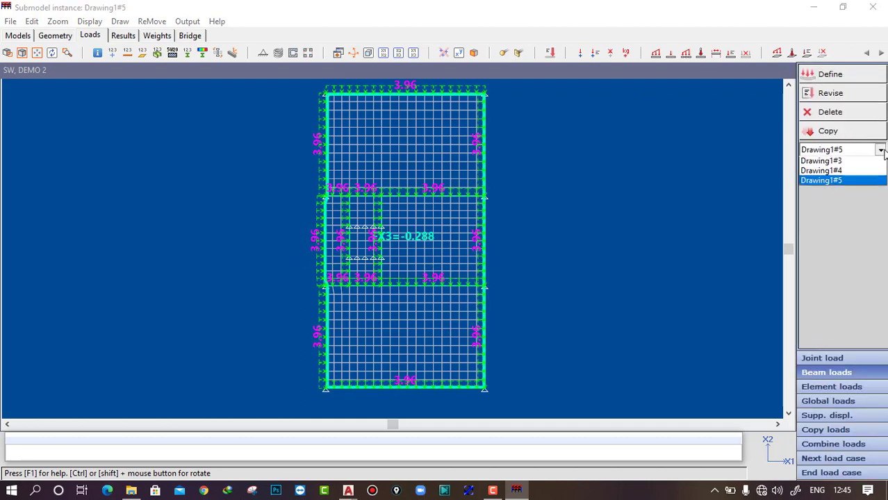
{"action": "left_click", "coordinate": [834, 163]}
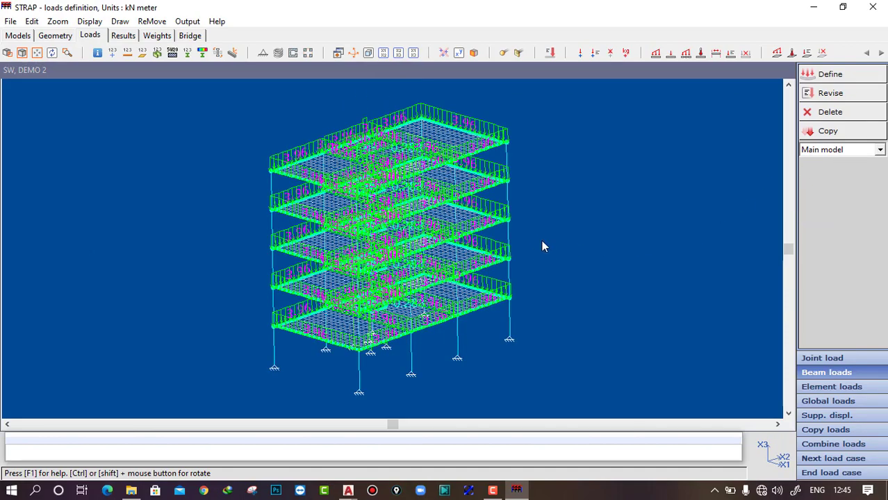
{"action": "scroll", "coordinate": [308, 265], "scroll_direction": "up", "scroll_amount": 1}
{"action": "scroll", "coordinate": [313, 269], "scroll_direction": "down", "scroll_amount": 1}
{"action": "middle_click_drag", "start_coordinate": [317, 292], "coordinate": [315, 274]}
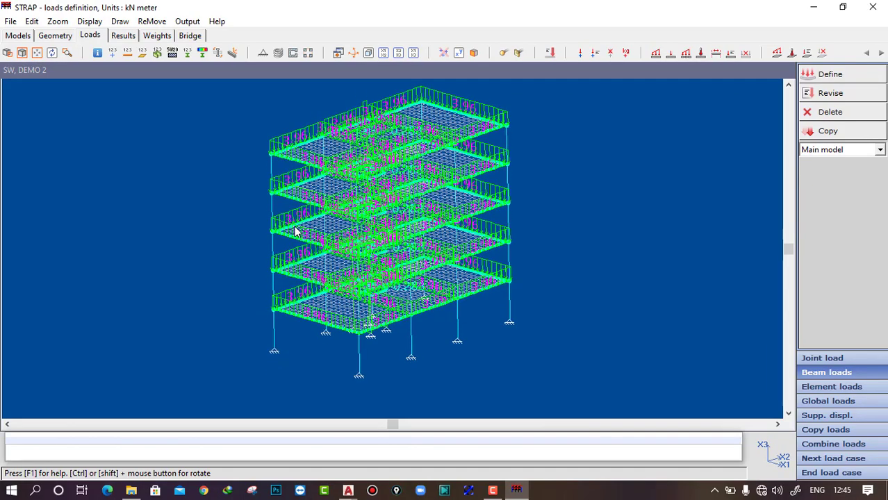
{"action": "scroll", "coordinate": [316, 240], "scroll_direction": "up", "scroll_amount": 1}
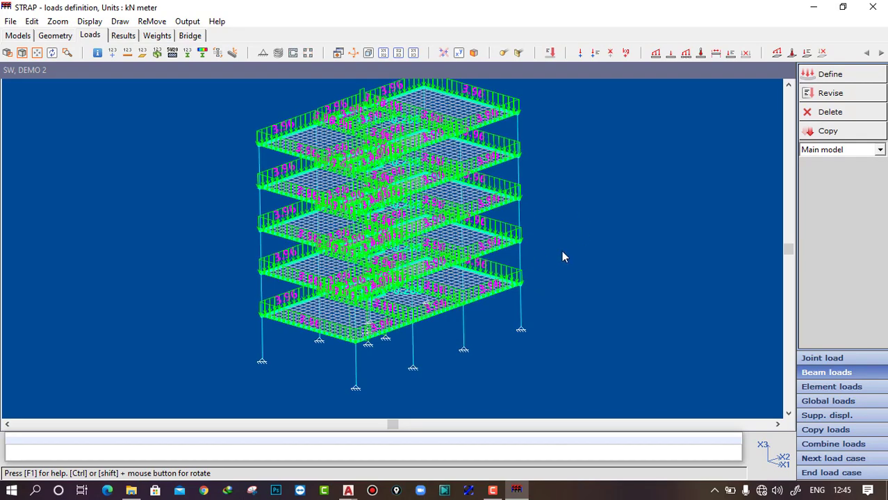
{"action": "scroll", "coordinate": [573, 281], "scroll_direction": "down", "scroll_amount": 1}
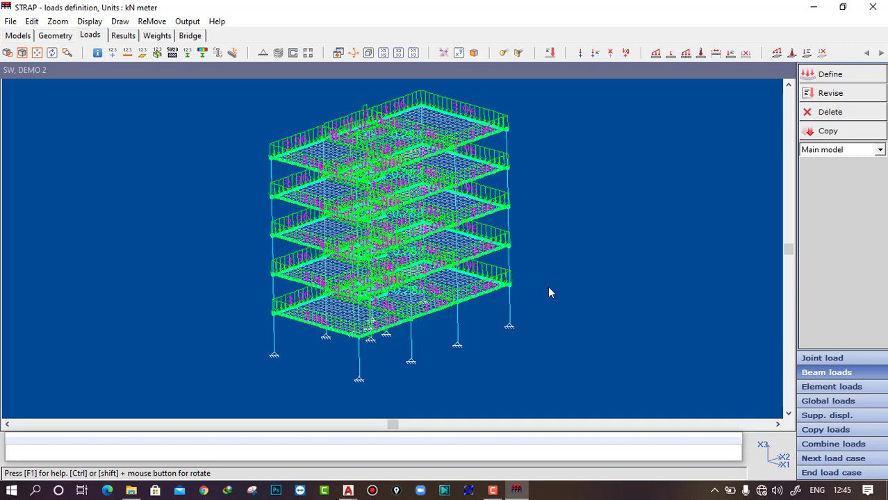
{"action": "scroll", "coordinate": [563, 283], "scroll_direction": "down", "scroll_amount": 1}
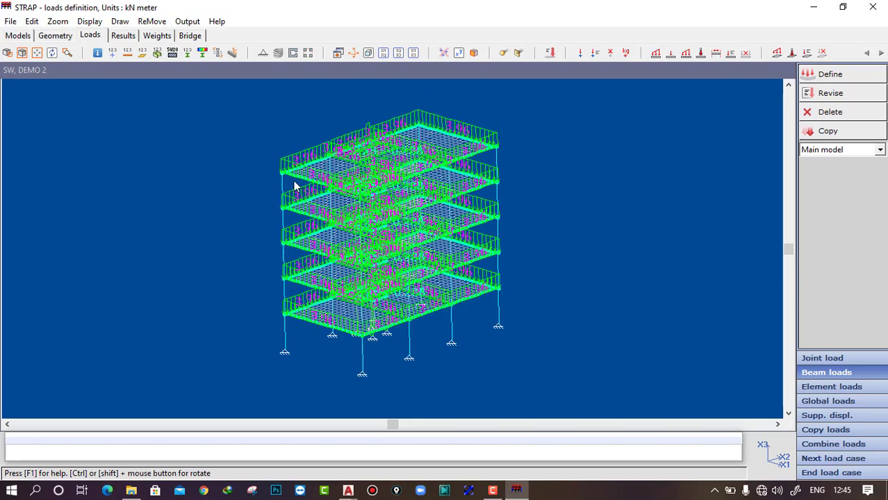
Open the geometry definition and examine the main model in X1-X2 plan around the core supports and nearby beams
{"action": "left_click", "coordinate": [68, 36]}
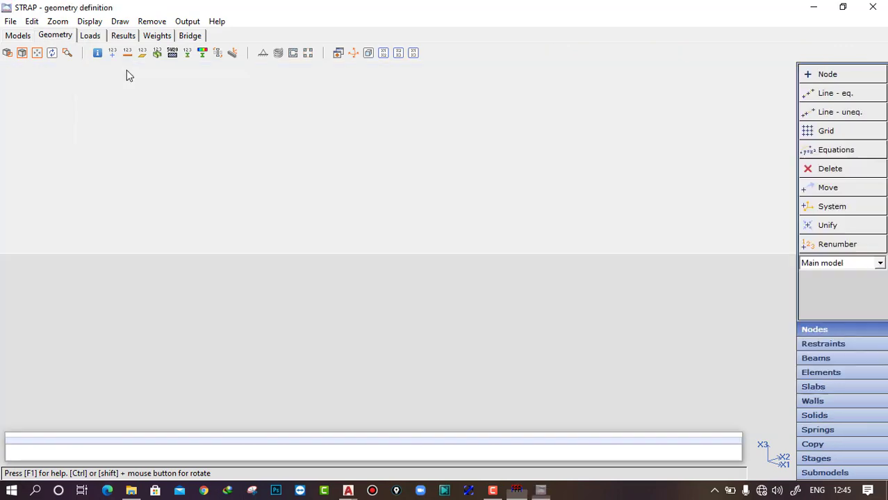
{"action": "left_click", "coordinate": [383, 54]}
{"action": "scroll", "coordinate": [381, 260], "scroll_direction": "up", "scroll_amount": 4}
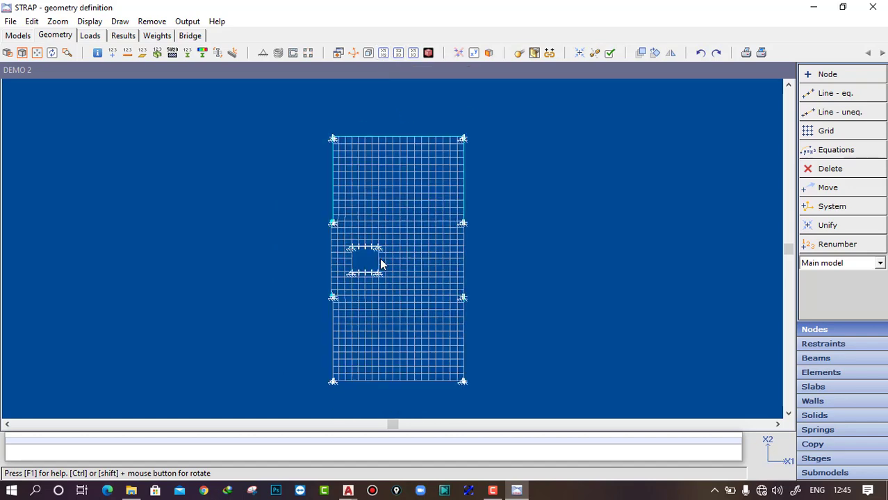
{"action": "scroll", "coordinate": [374, 246], "scroll_direction": "up", "scroll_amount": 4}
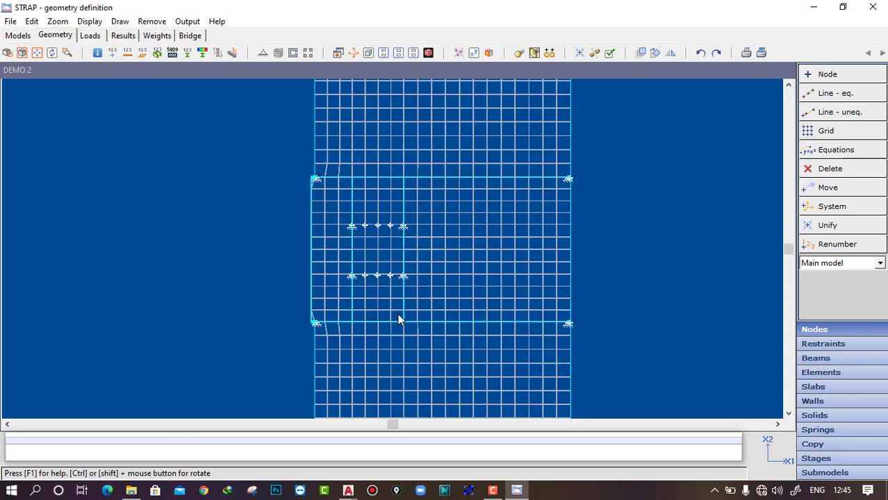
{"action": "scroll", "coordinate": [398, 173], "scroll_direction": "up", "scroll_amount": 2}
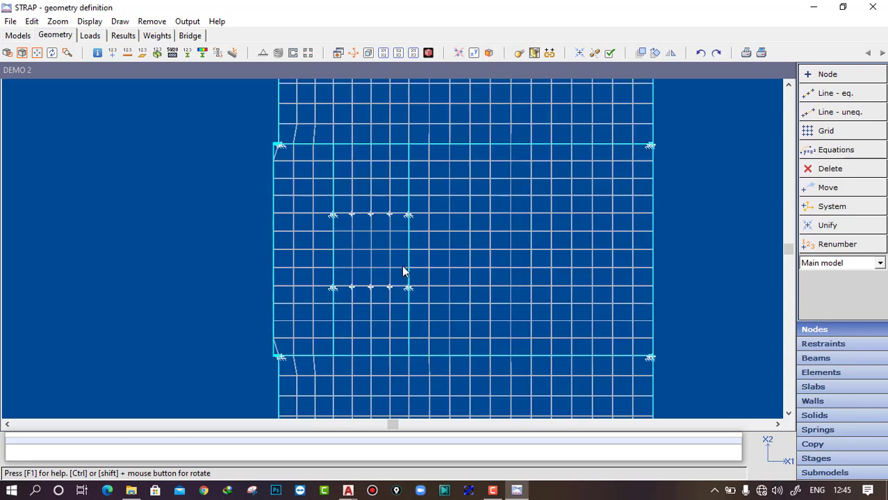
{"action": "middle_click_drag", "start_coordinate": [402, 267], "coordinate": [402, 189]}
{"action": "scroll", "coordinate": [414, 260], "scroll_direction": "up", "scroll_amount": 1}
{"action": "scroll", "coordinate": [414, 278], "scroll_direction": "down", "scroll_amount": 2}
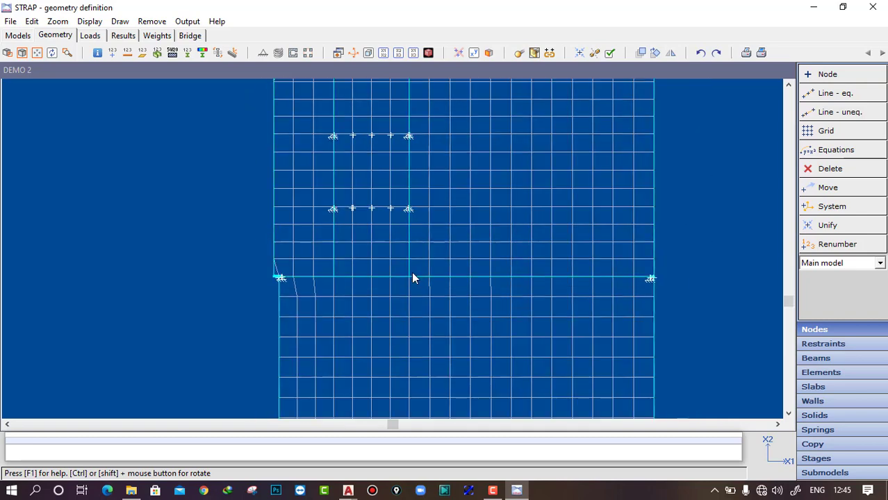
Open the first Drawing1 submodel's geometry and examine the beams around the slab opening in X1-X2 plan
{"action": "left_click", "coordinate": [880, 264]}
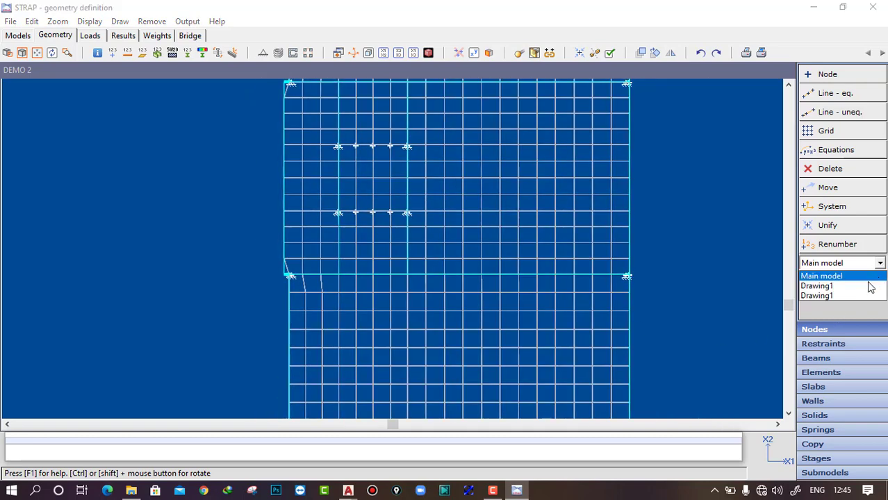
{"action": "left_click", "coordinate": [833, 287]}
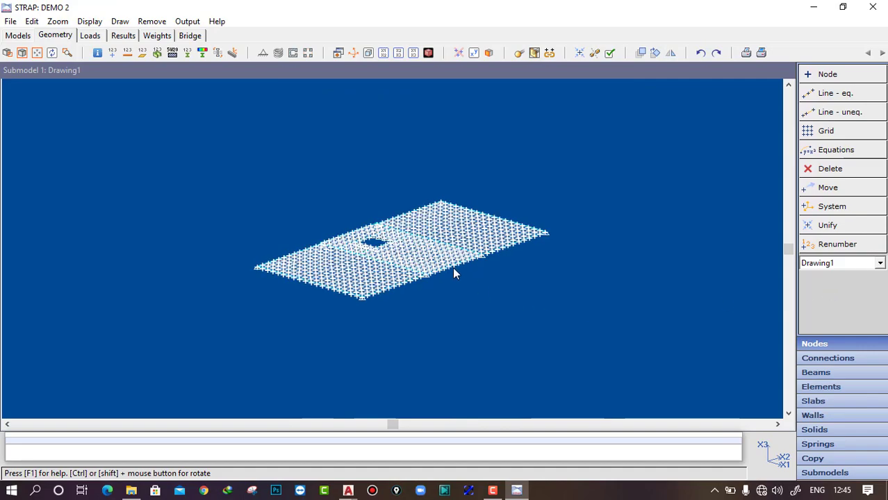
{"action": "scroll", "coordinate": [376, 261], "scroll_direction": "up", "scroll_amount": 4}
{"action": "scroll", "coordinate": [373, 265], "scroll_direction": "up", "scroll_amount": 2}
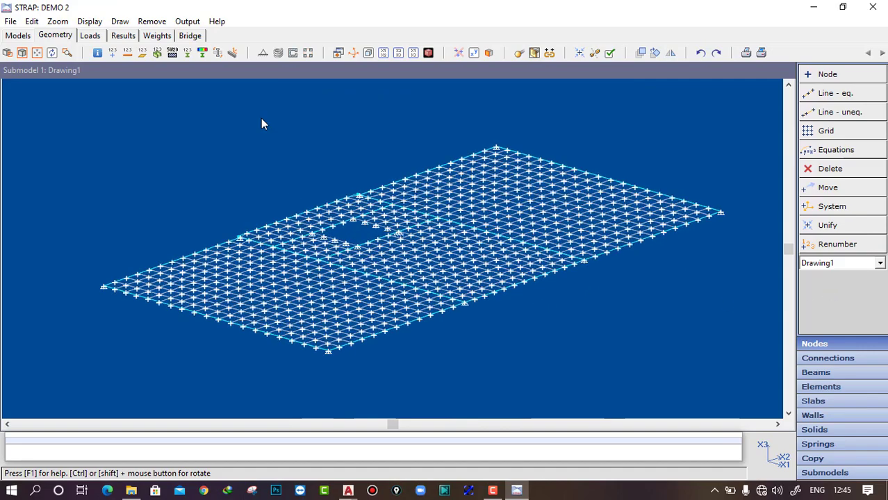
{"action": "left_click", "coordinate": [385, 55]}
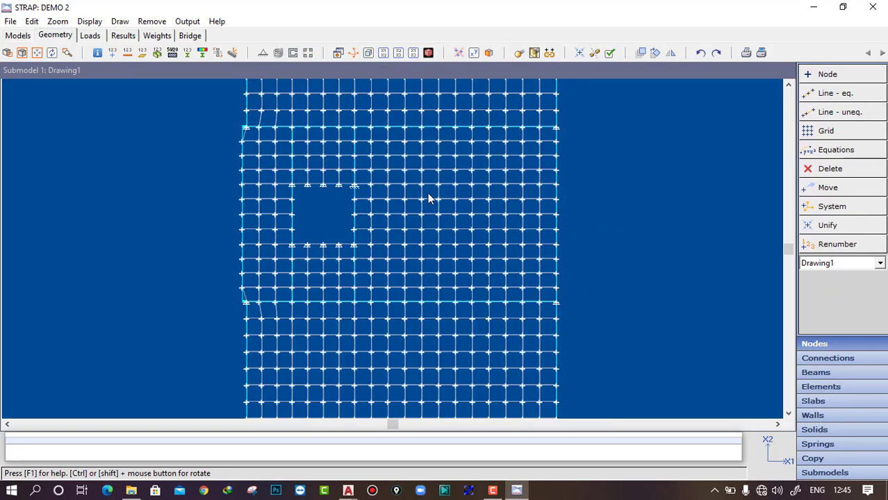
{"action": "scroll", "coordinate": [430, 201], "scroll_direction": "down", "scroll_amount": 2}
{"action": "scroll", "coordinate": [359, 222], "scroll_direction": "up", "scroll_amount": 2}
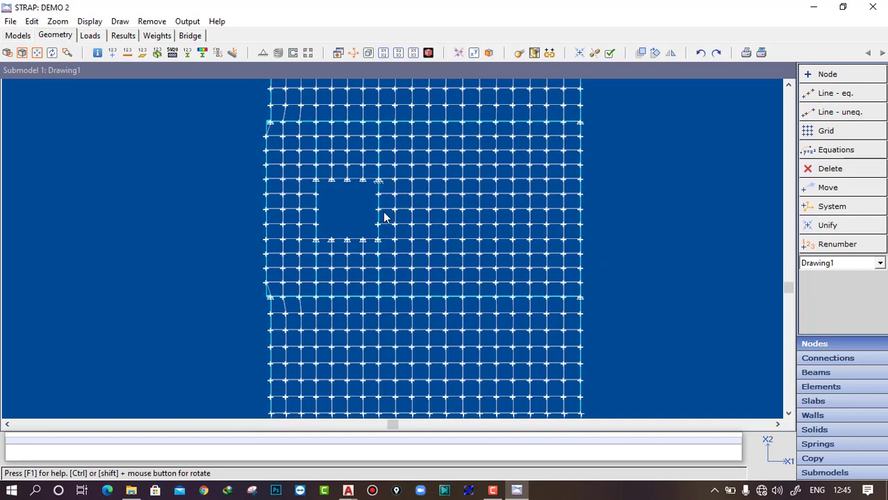
Set up M2 and M3 moment releases at the selected beam end and pick the upper ends of both X2-direction beam lines flanking the slab opening
{"action": "left_click", "coordinate": [817, 374]}
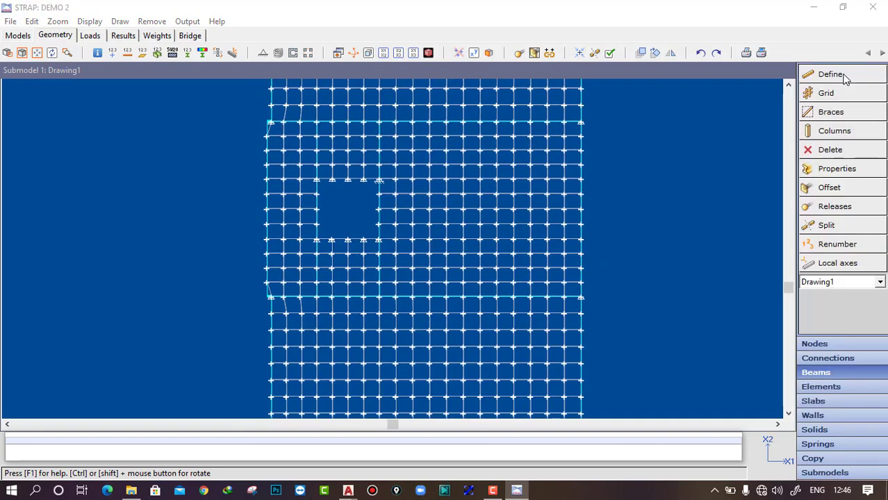
{"action": "left_click", "coordinate": [844, 211]}
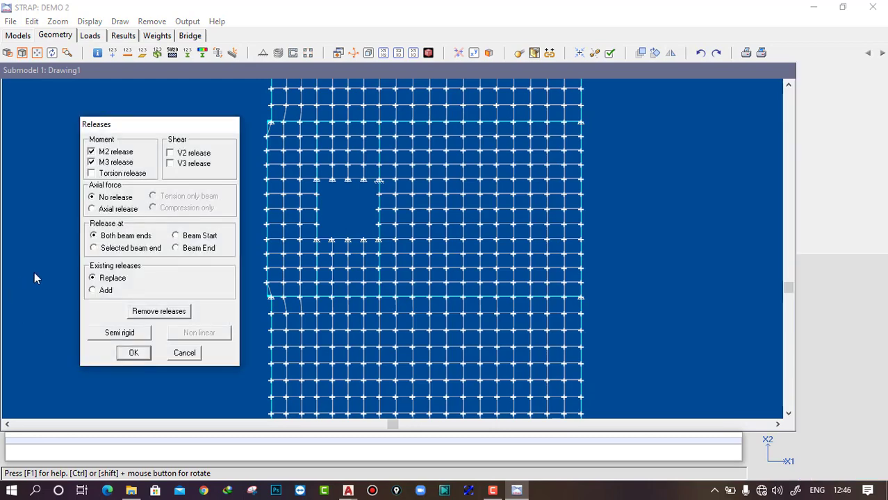
{"action": "left_click_drag", "start_coordinate": [108, 126], "coordinate": [95, 109]}
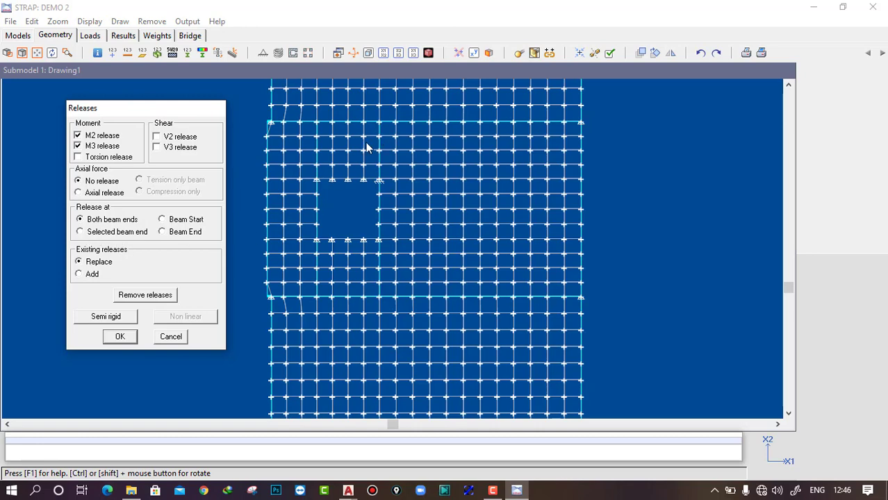
{"action": "left_click", "coordinate": [97, 234]}
{"action": "left_click", "coordinate": [119, 338]}
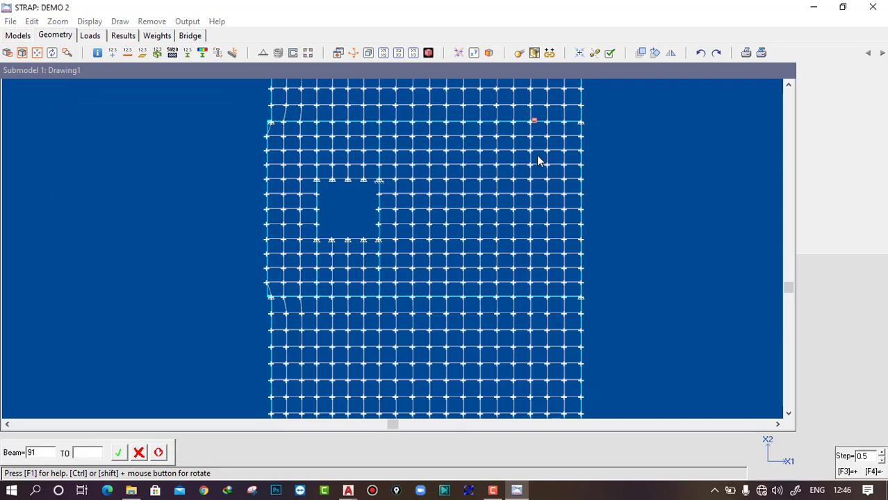
{"action": "scroll", "coordinate": [367, 128], "scroll_direction": "up", "scroll_amount": 3}
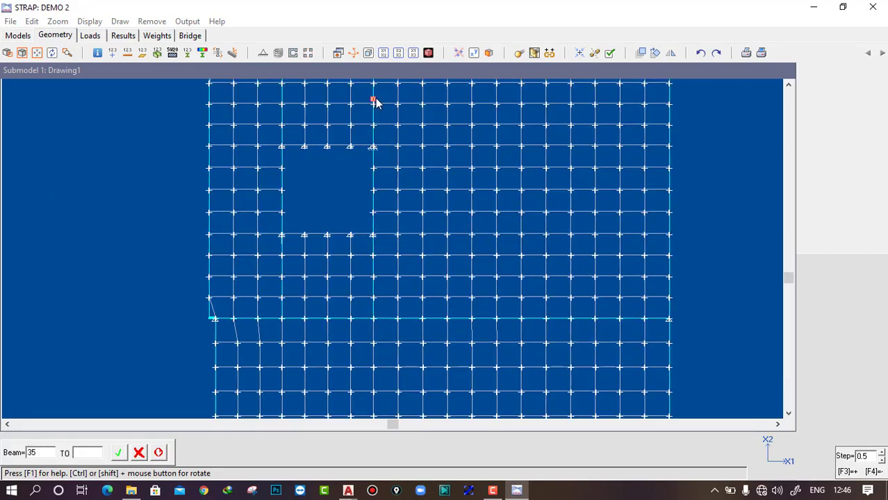
{"action": "scroll", "coordinate": [372, 174], "scroll_direction": "up", "scroll_amount": 4}
{"action": "scroll", "coordinate": [270, 198], "scroll_direction": "up", "scroll_amount": 2}
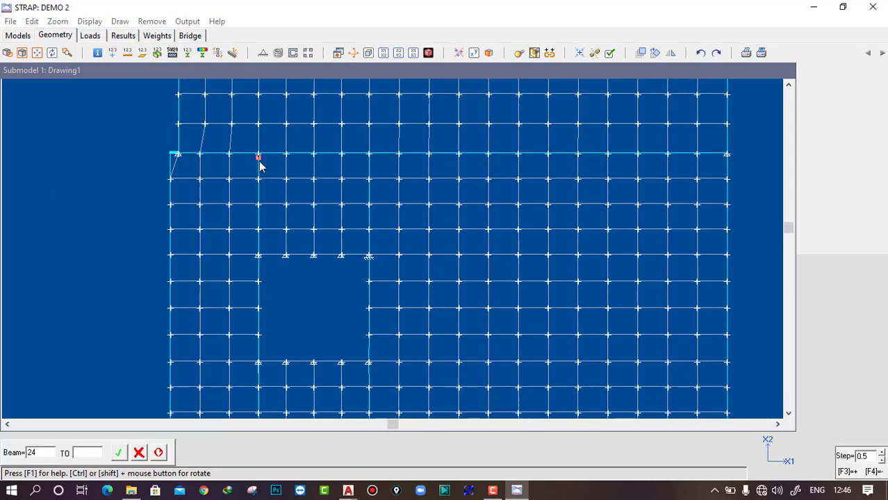
{"action": "left_click", "coordinate": [258, 161]}
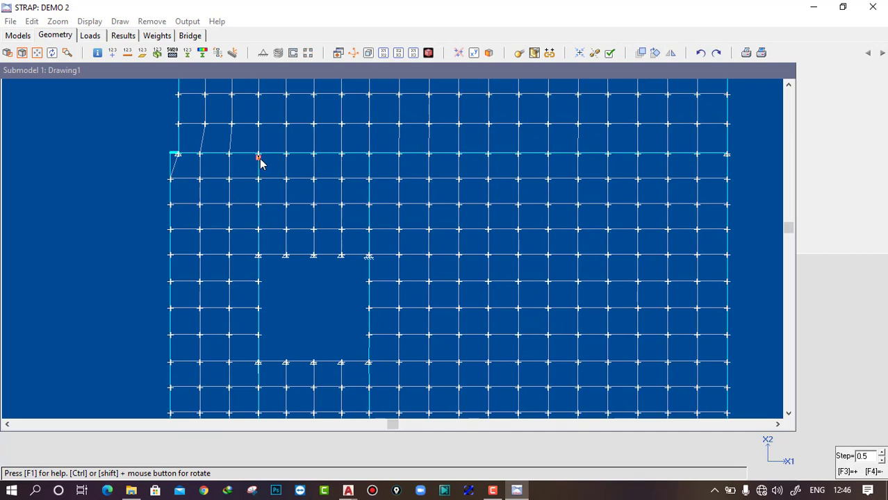
{"action": "left_click", "coordinate": [371, 161]}
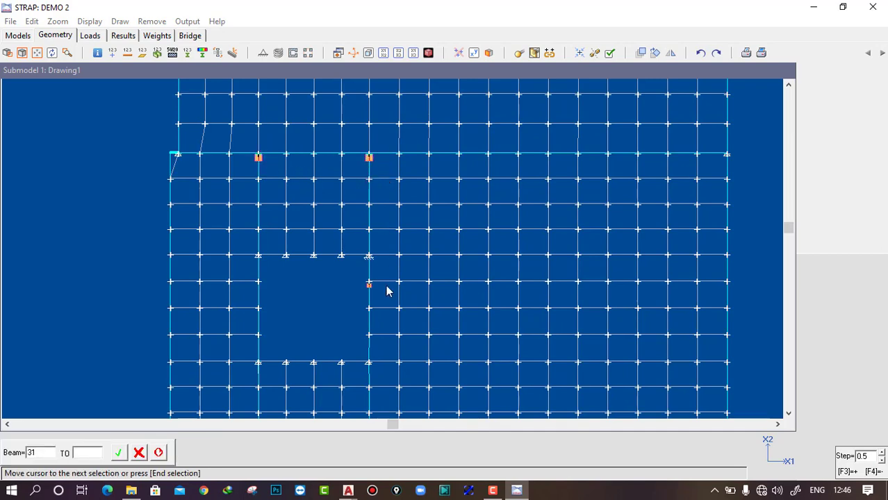
Add the lower ends of the two beam lines flanking the opening to the selection and apply the moment releases
{"action": "scroll", "coordinate": [387, 292], "scroll_direction": "down", "scroll_amount": 3}
{"action": "scroll", "coordinate": [397, 293], "scroll_direction": "down", "scroll_amount": 2}
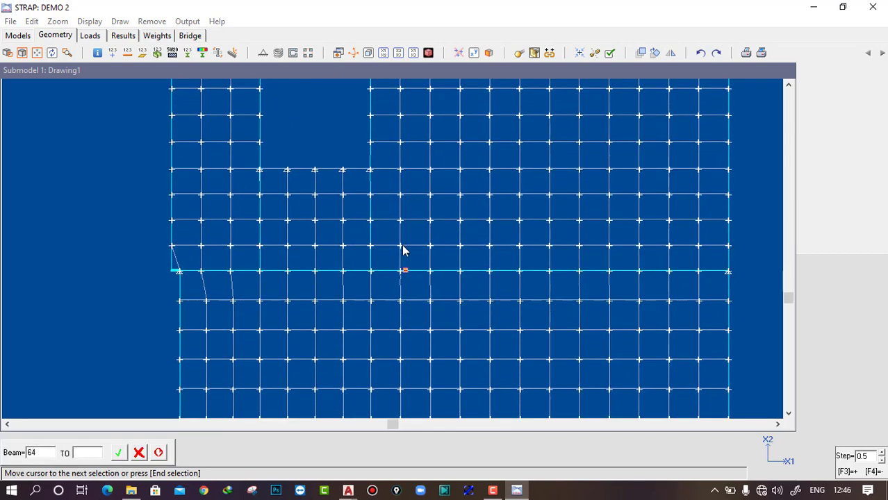
{"action": "left_click", "coordinate": [370, 269]}
{"action": "left_click", "coordinate": [259, 267]}
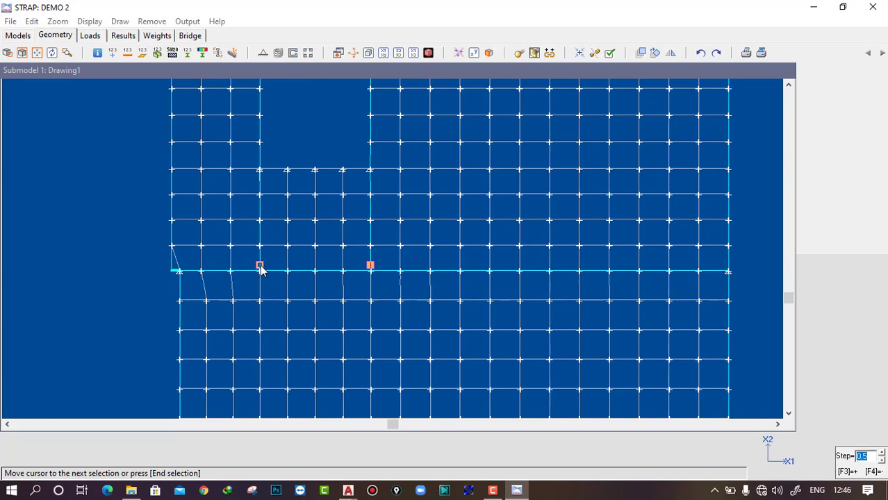
{"action": "right_click", "coordinate": [258, 264]}
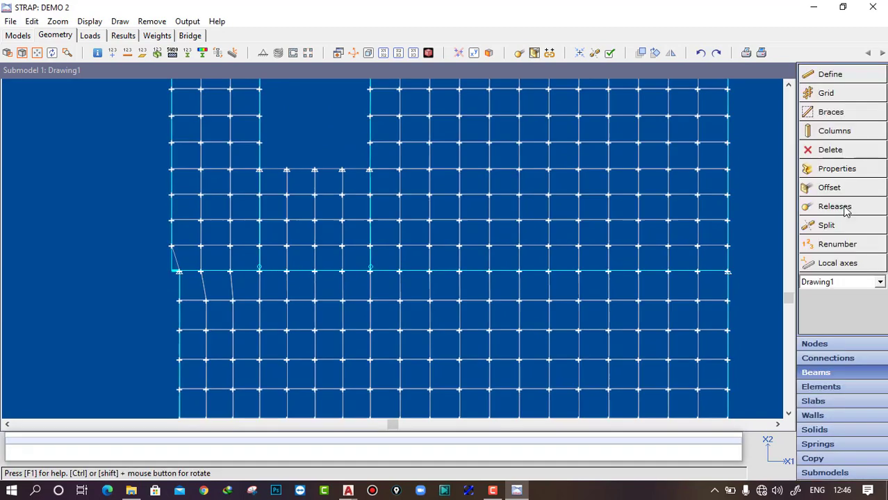
Examine the release markers at the upper and lower ends of the beam lines flanking the slab opening
{"action": "scroll", "coordinate": [361, 272], "scroll_direction": "down", "scroll_amount": 1}
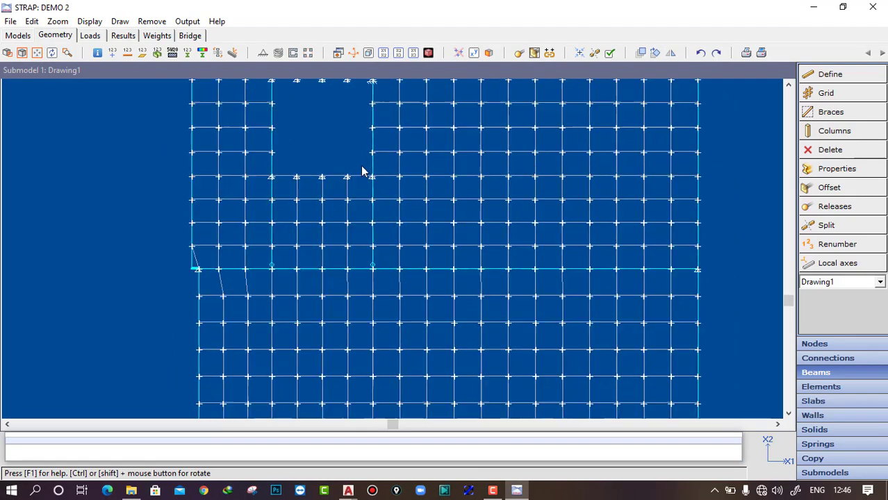
{"action": "middle_click_drag", "start_coordinate": [356, 97], "coordinate": [356, 239]}
{"action": "scroll", "coordinate": [254, 104], "scroll_direction": "up", "scroll_amount": 2}
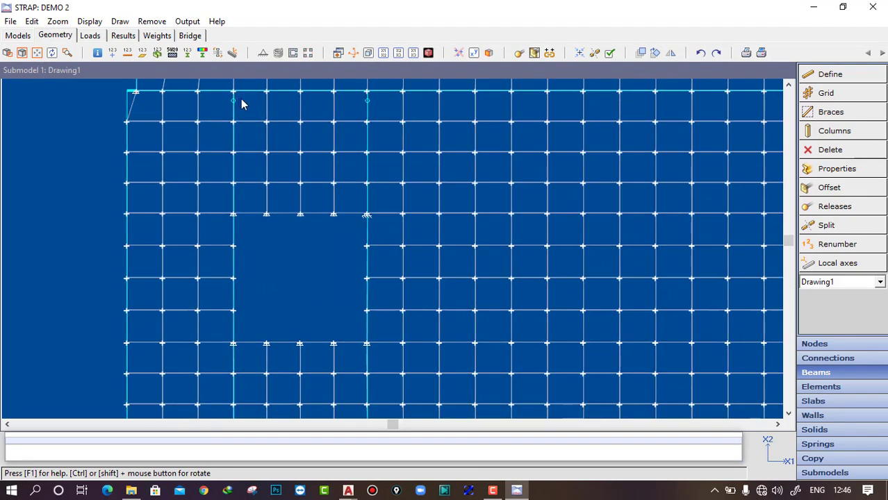
{"action": "scroll", "coordinate": [363, 134], "scroll_direction": "down", "scroll_amount": 2}
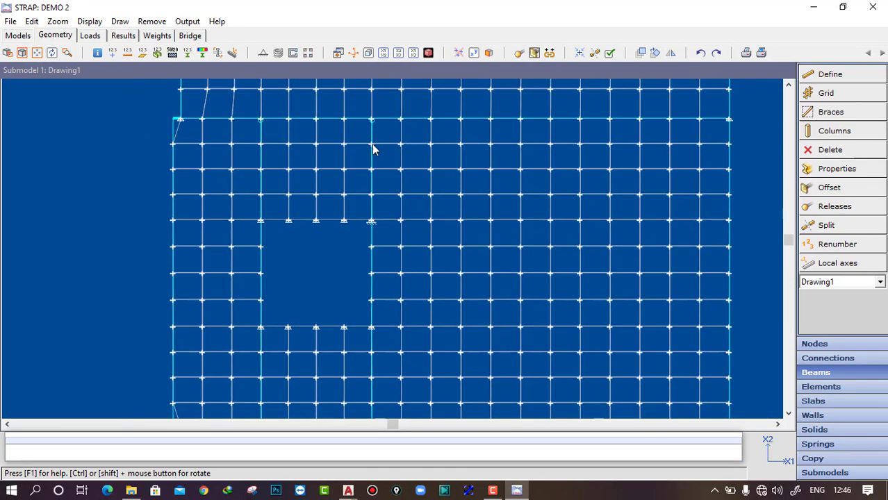
{"action": "scroll", "coordinate": [362, 292], "scroll_direction": "down", "scroll_amount": 2}
{"action": "scroll", "coordinate": [376, 327], "scroll_direction": "up", "scroll_amount": 1}
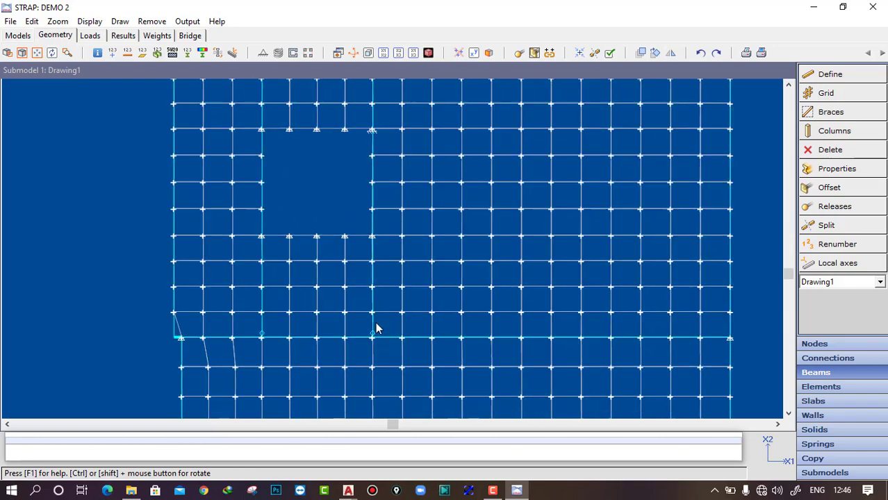
{"action": "scroll", "coordinate": [380, 307], "scroll_direction": "up", "scroll_amount": 2}
{"action": "scroll", "coordinate": [387, 303], "scroll_direction": "down", "scroll_amount": 3}
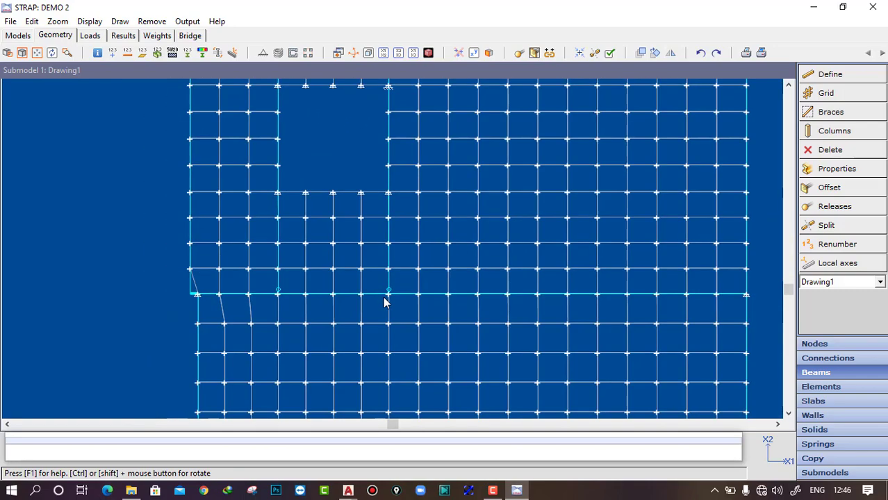
Make the second Drawing1 submodel active for beam geometry editing
{"action": "left_click", "coordinate": [880, 282]}
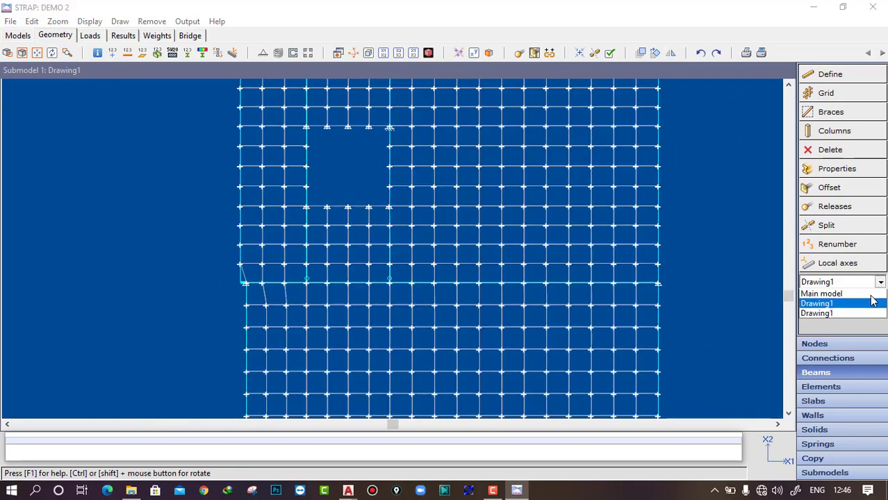
{"action": "left_click", "coordinate": [833, 313]}
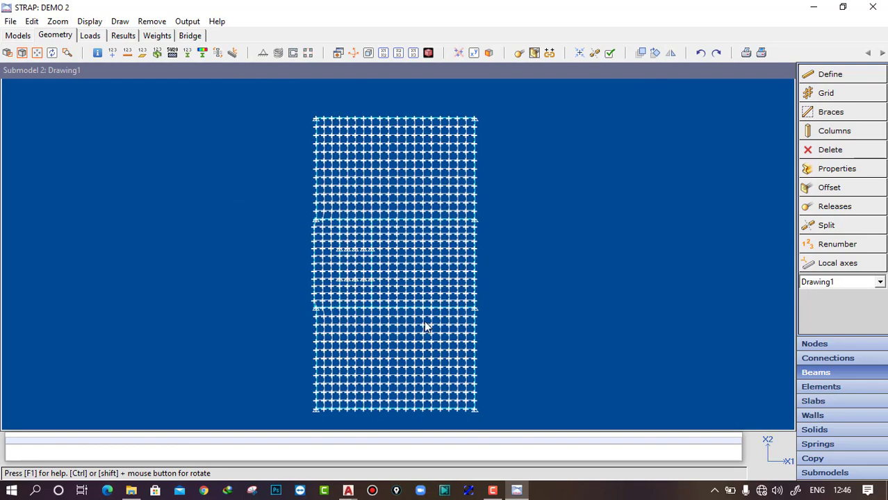
{"action": "scroll", "coordinate": [317, 289], "scroll_direction": "up", "scroll_amount": 1}
{"action": "scroll", "coordinate": [369, 266], "scroll_direction": "up", "scroll_amount": 1}
{"action": "scroll", "coordinate": [403, 250], "scroll_direction": "down", "scroll_amount": 2}
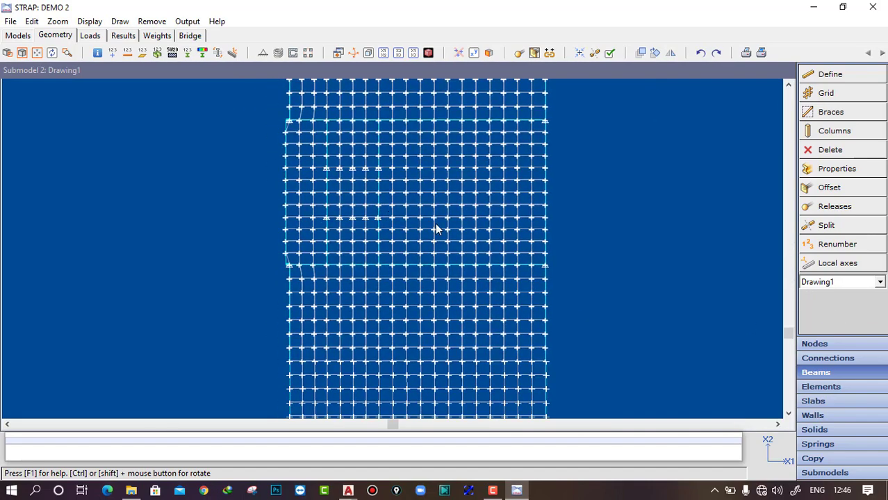
Set up M2 and M3 releases at the selected beam end and pick the upper ends of the second submodel's two inner X2-direction beam lines
{"action": "left_click", "coordinate": [849, 210]}
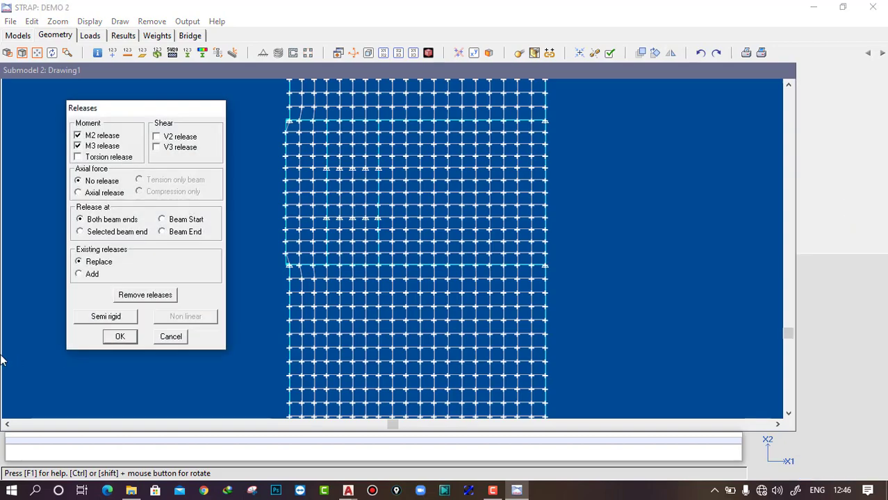
{"action": "left_click", "coordinate": [89, 235]}
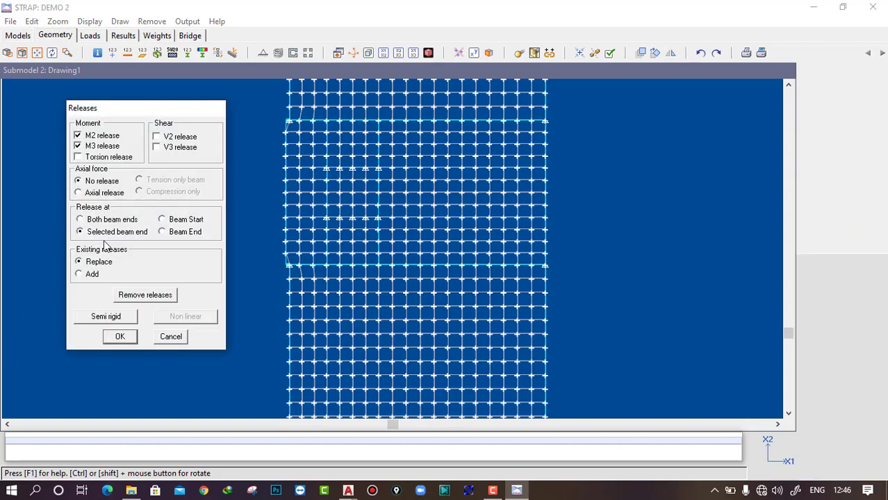
{"action": "left_click", "coordinate": [120, 336]}
{"action": "scroll", "coordinate": [362, 146], "scroll_direction": "up", "scroll_amount": 1}
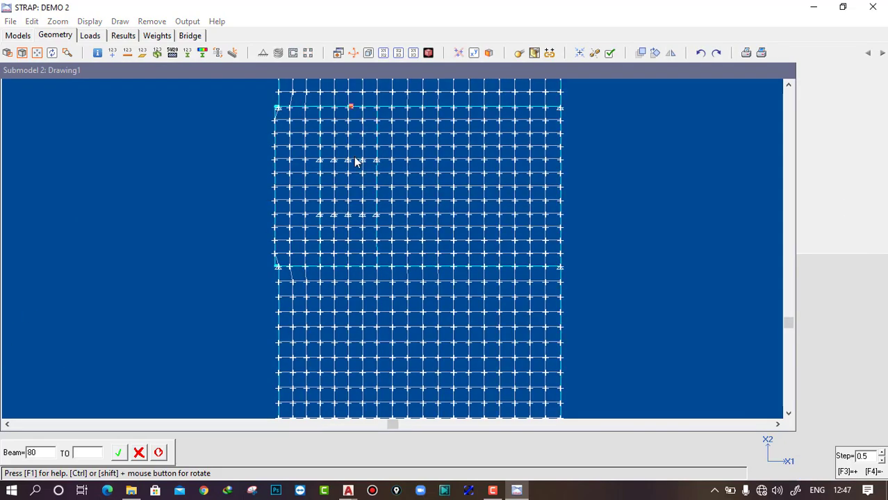
{"action": "middle_click_drag", "start_coordinate": [356, 163], "coordinate": [359, 275]}
{"action": "scroll", "coordinate": [310, 230], "scroll_direction": "up", "scroll_amount": 5}
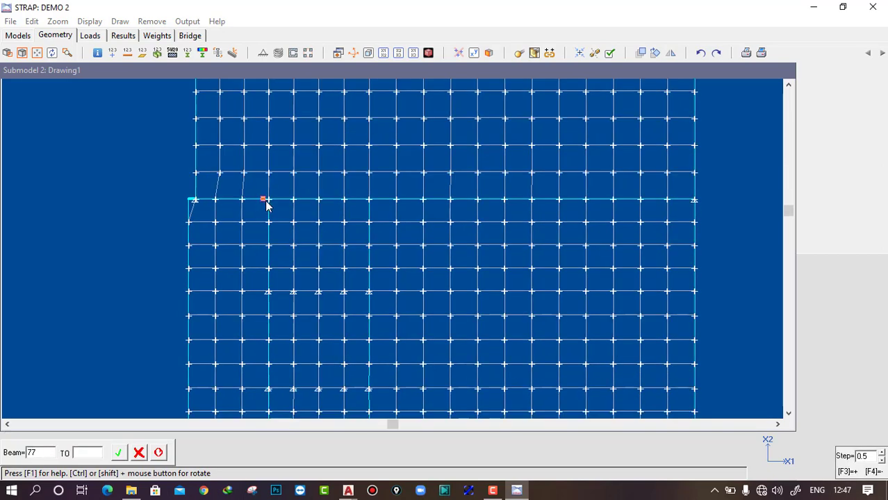
{"action": "left_click", "coordinate": [268, 204]}
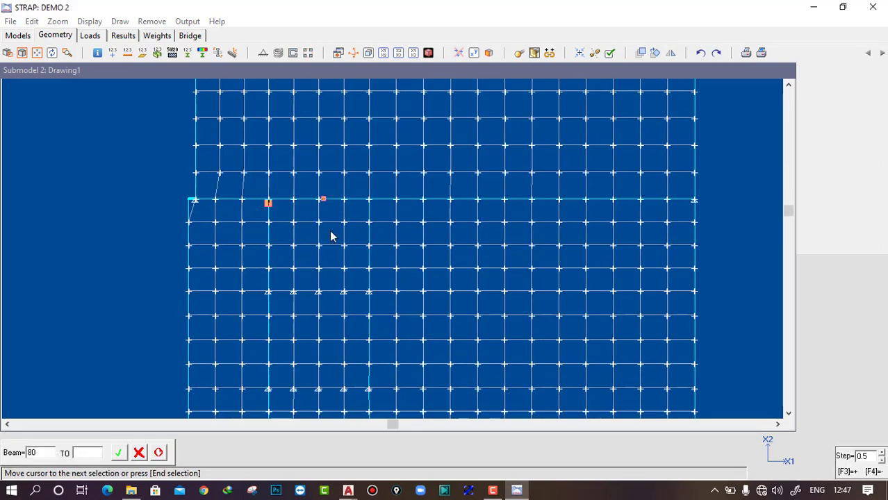
{"action": "left_click", "coordinate": [369, 204]}
Add the lower ends of the second submodel's two inner beam lines and apply the moment releases
{"action": "scroll", "coordinate": [370, 205], "scroll_direction": "down", "scroll_amount": 1}
{"action": "middle_click_drag", "start_coordinate": [371, 222], "coordinate": [391, 83]}
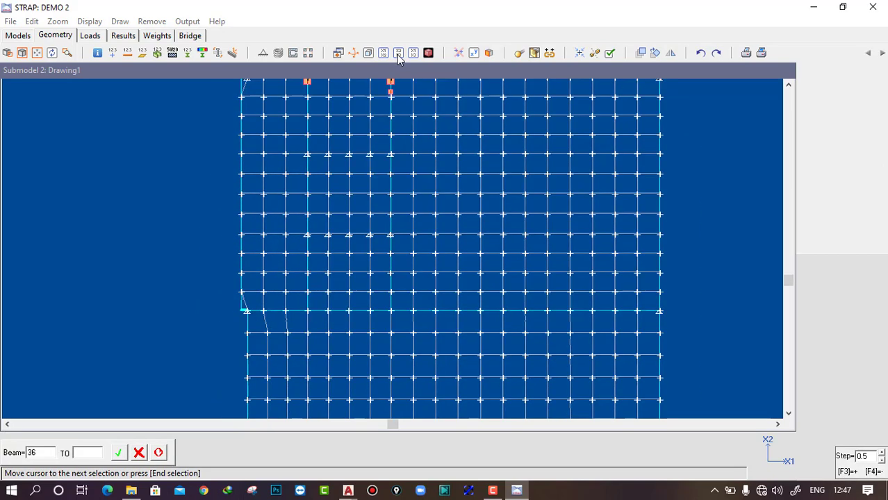
{"action": "left_click", "coordinate": [391, 310]}
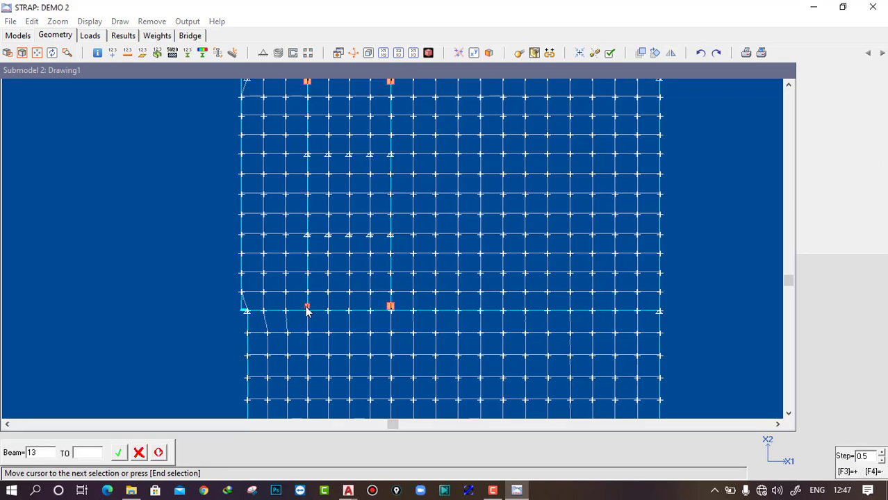
{"action": "left_click", "coordinate": [307, 310]}
{"action": "left_click", "coordinate": [391, 310]}
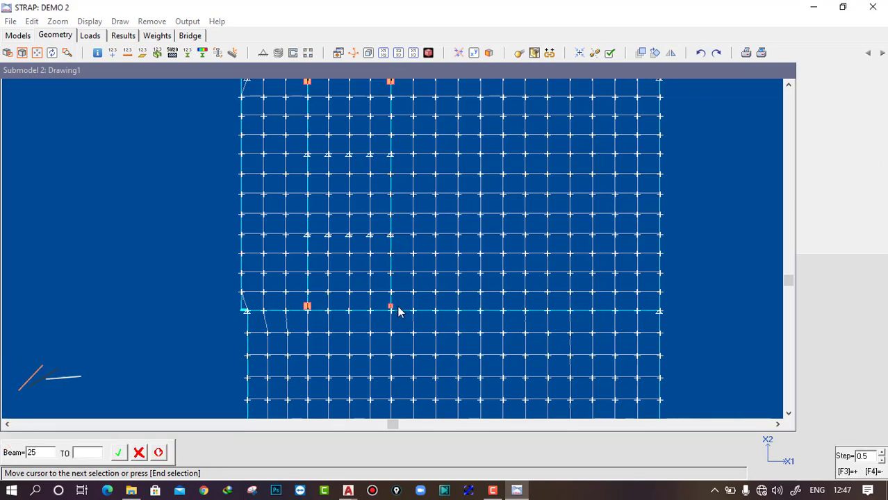
{"action": "left_click", "coordinate": [391, 311]}
{"action": "key", "text": "Return"}
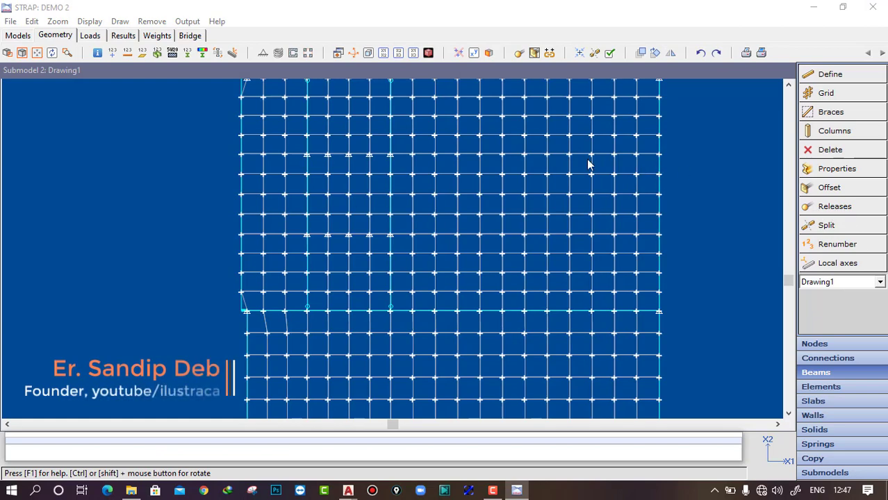
Return to the main model in isometric view and open the loads definition
{"action": "scroll", "coordinate": [388, 198], "scroll_direction": "down", "scroll_amount": 2}
{"action": "scroll", "coordinate": [365, 191], "scroll_direction": "up", "scroll_amount": 2}
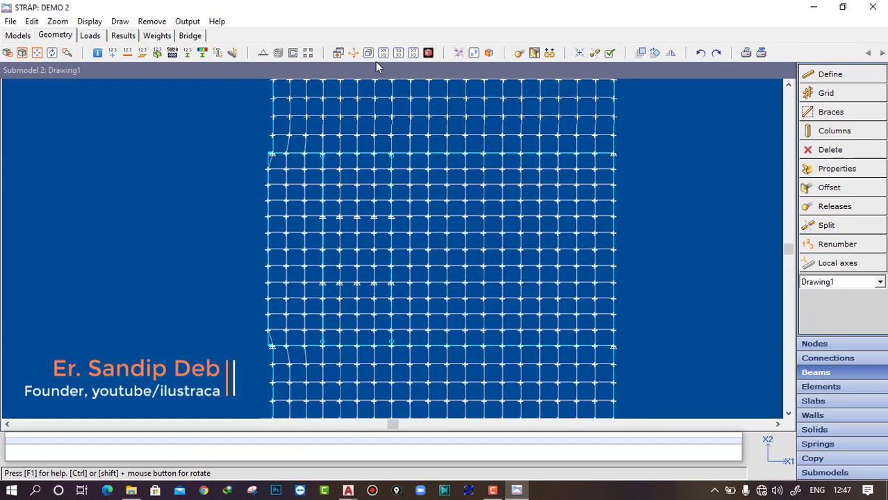
{"action": "left_click", "coordinate": [848, 282]}
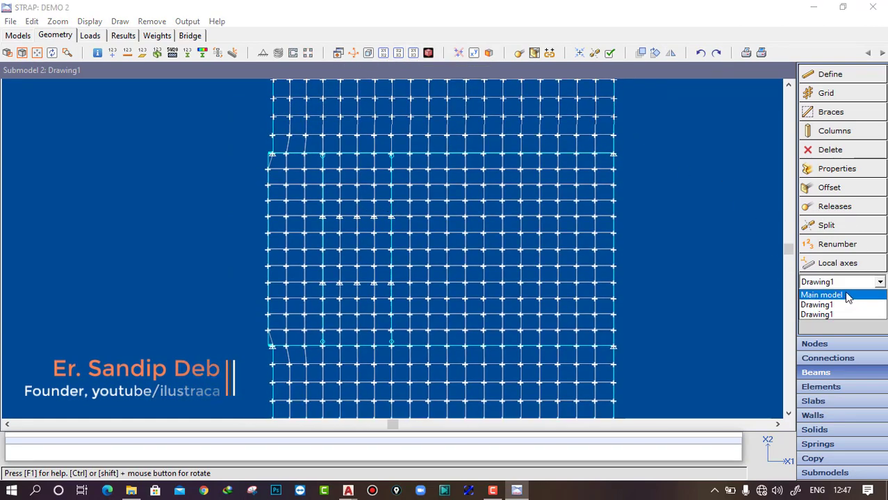
{"action": "left_click", "coordinate": [823, 295]}
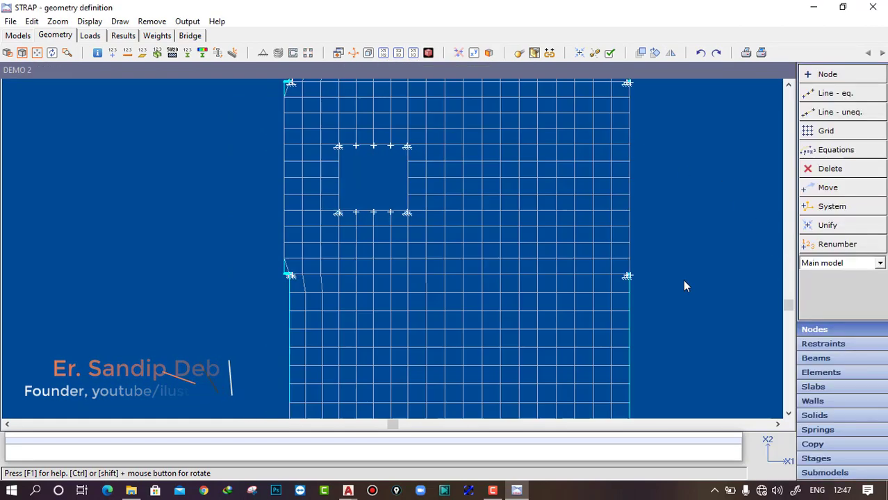
{"action": "left_click", "coordinate": [383, 53]}
{"action": "scroll", "coordinate": [396, 254], "scroll_direction": "down", "scroll_amount": 3}
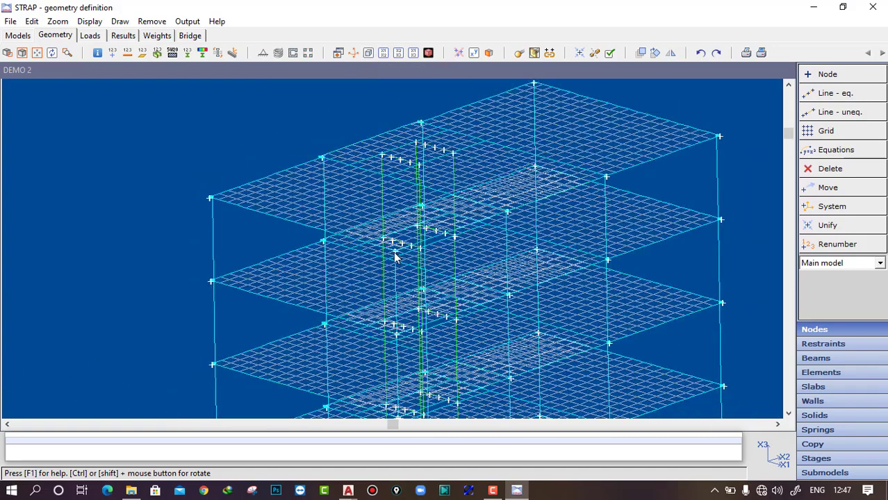
{"action": "scroll", "coordinate": [394, 257], "scroll_direction": "down", "scroll_amount": 6}
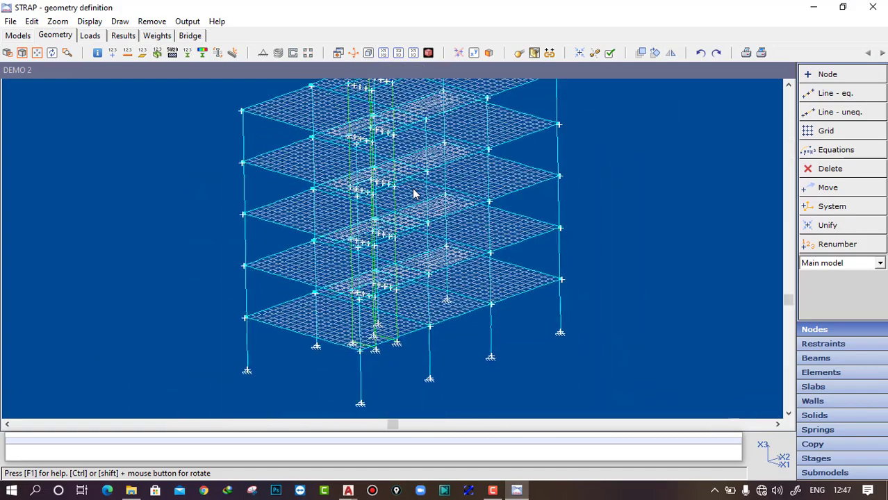
{"action": "left_click_drag", "start_coordinate": [414, 194], "coordinate": [440, 213], "text": "ctrl"}
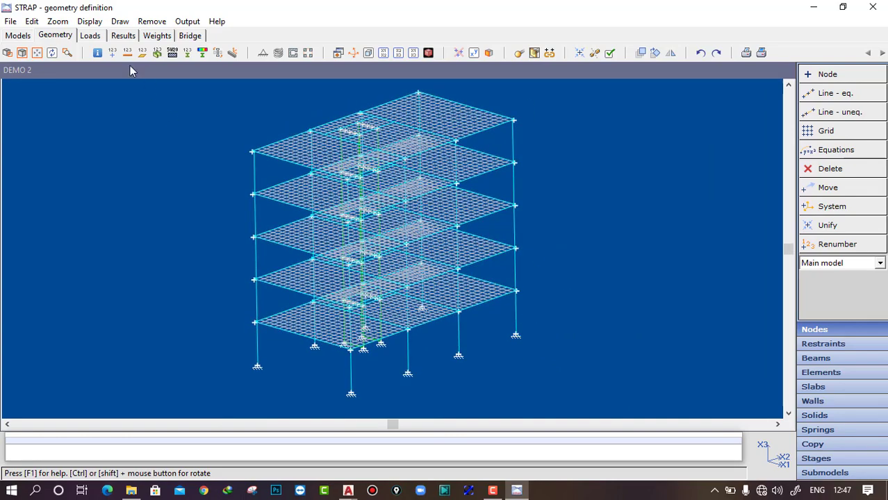
{"action": "left_click", "coordinate": [89, 37]}
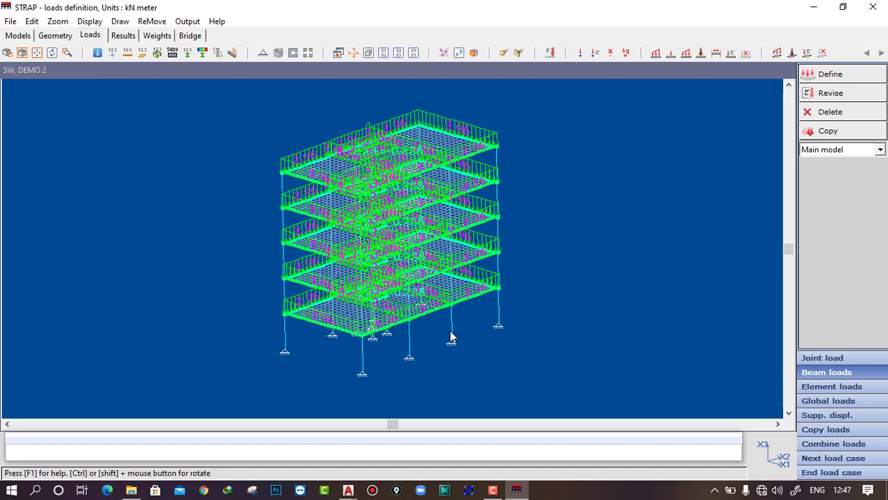
End the SW load case and return to the load case management level
{"action": "left_click", "coordinate": [834, 94]}
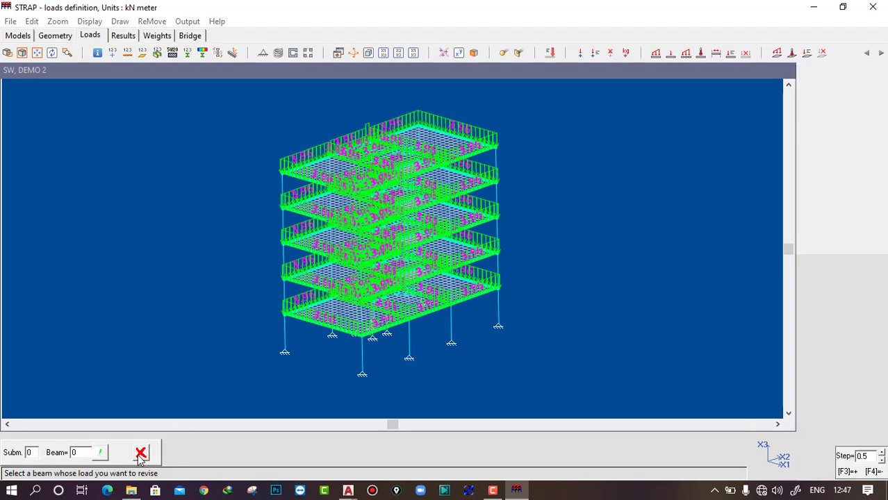
{"action": "left_click", "coordinate": [141, 453]}
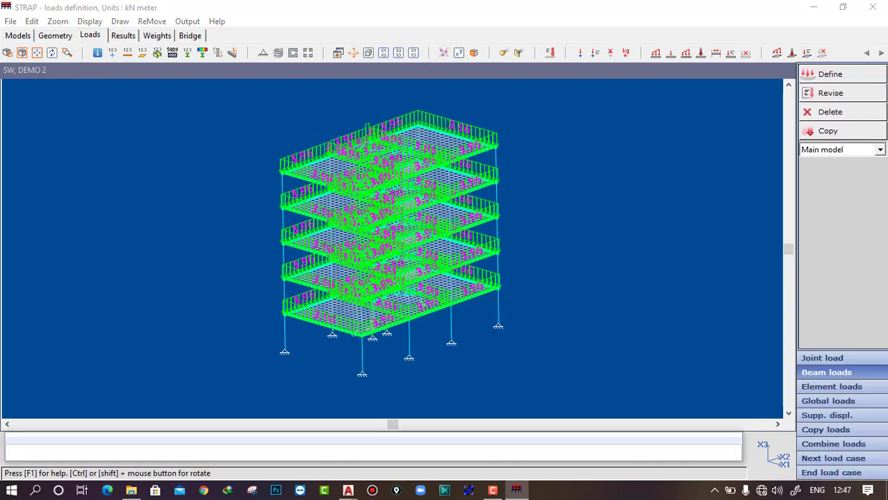
{"action": "left_click", "coordinate": [831, 473]}
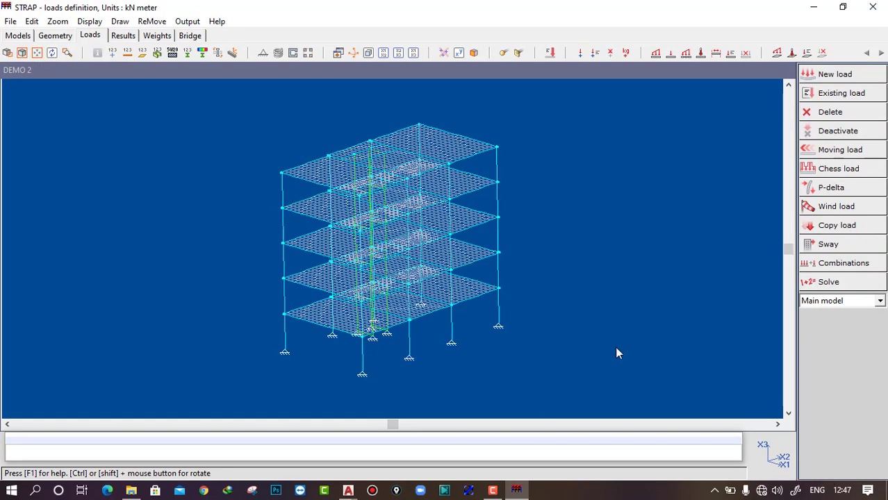
Review the loads applied to the building in the existing Live, Dead and SW load cases, one after another
{"action": "left_click", "coordinate": [821, 80]}
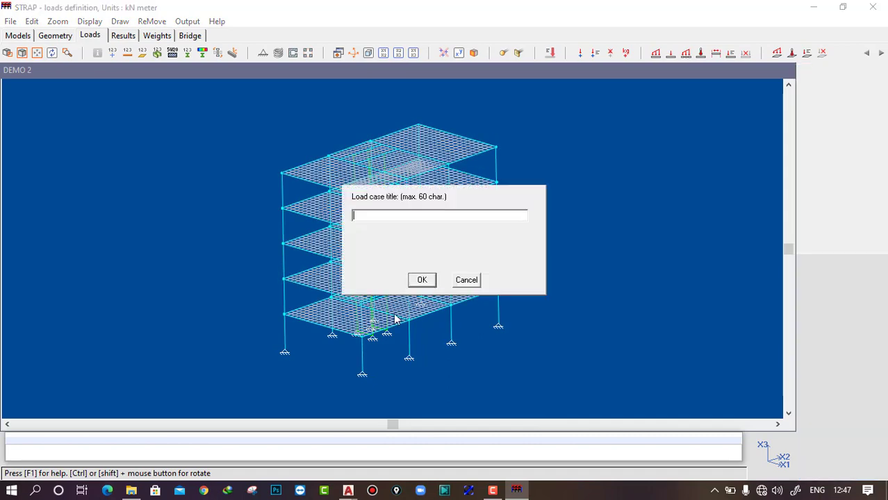
{"action": "left_click", "coordinate": [466, 280]}
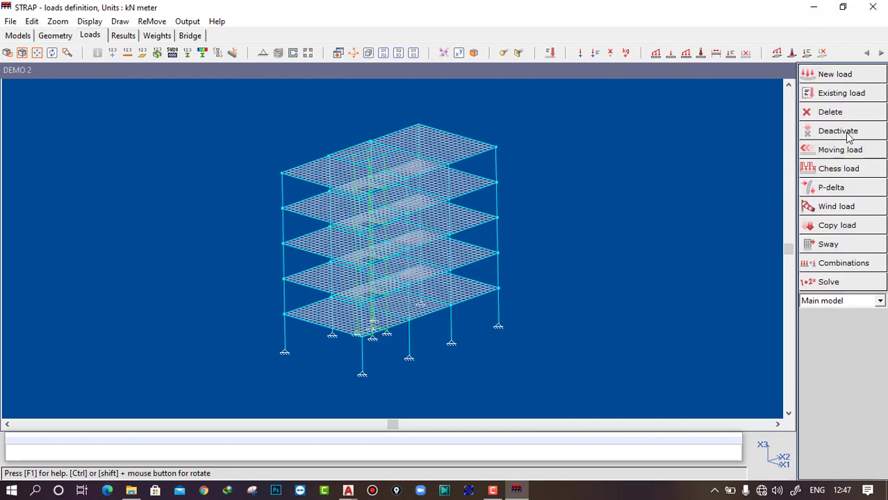
{"action": "left_click", "coordinate": [835, 95]}
{"action": "left_click_drag", "start_coordinate": [373, 161], "coordinate": [81, 145]}
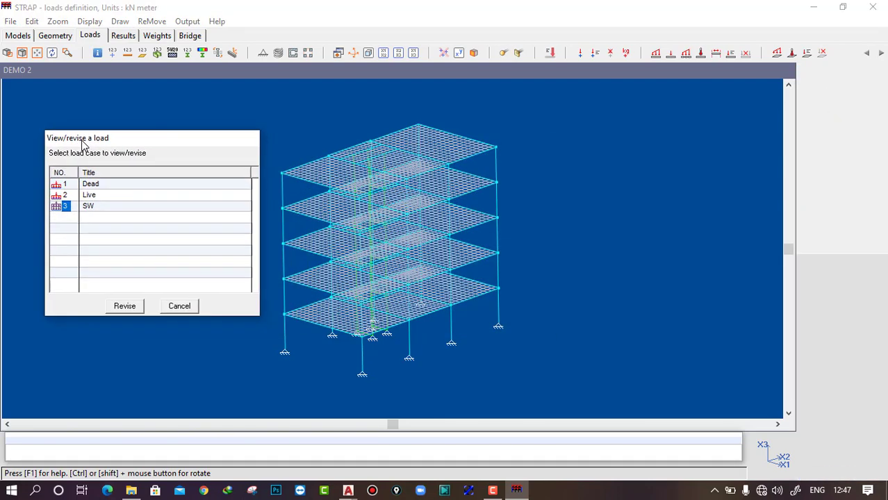
{"action": "double_click", "coordinate": [64, 194]}
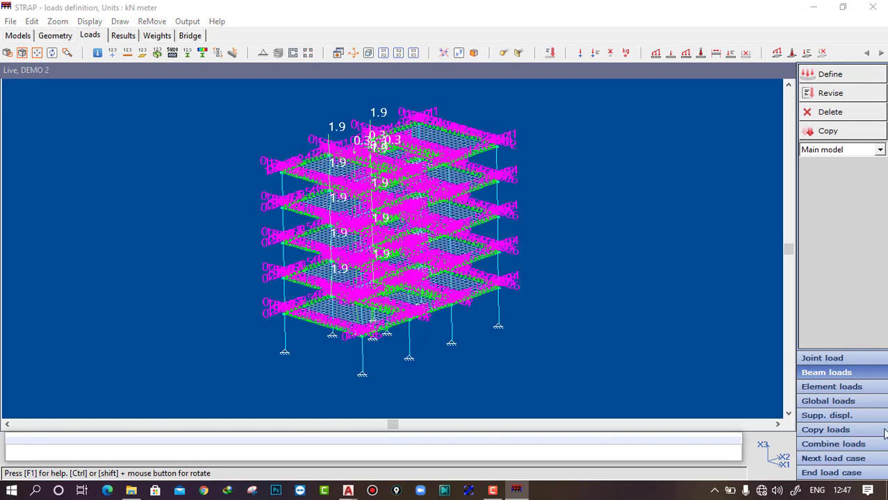
{"action": "left_click", "coordinate": [826, 473]}
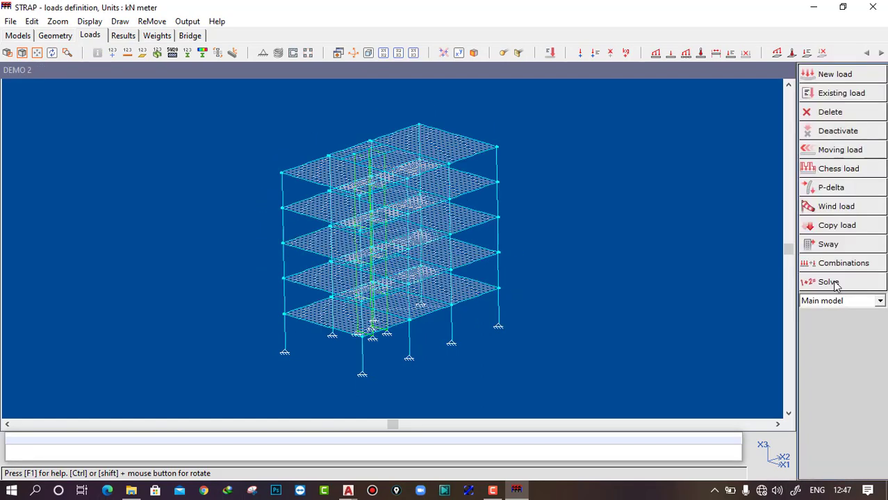
{"action": "left_click", "coordinate": [826, 96]}
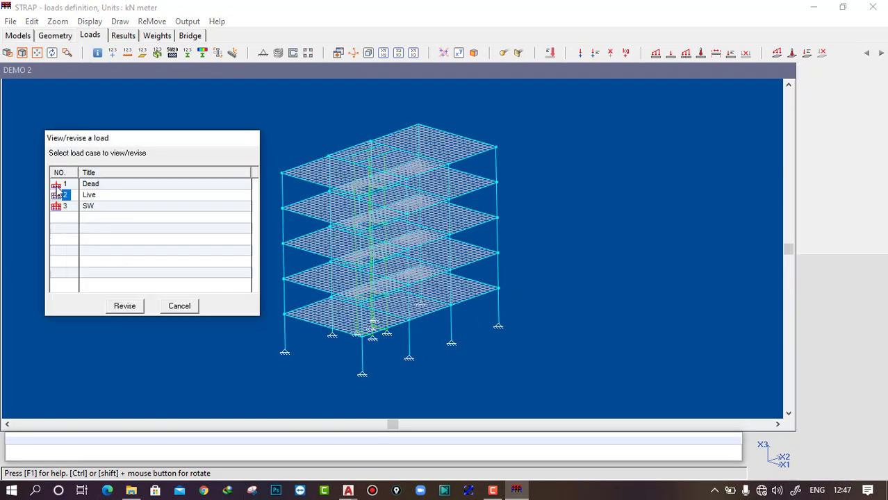
{"action": "double_click", "coordinate": [58, 184]}
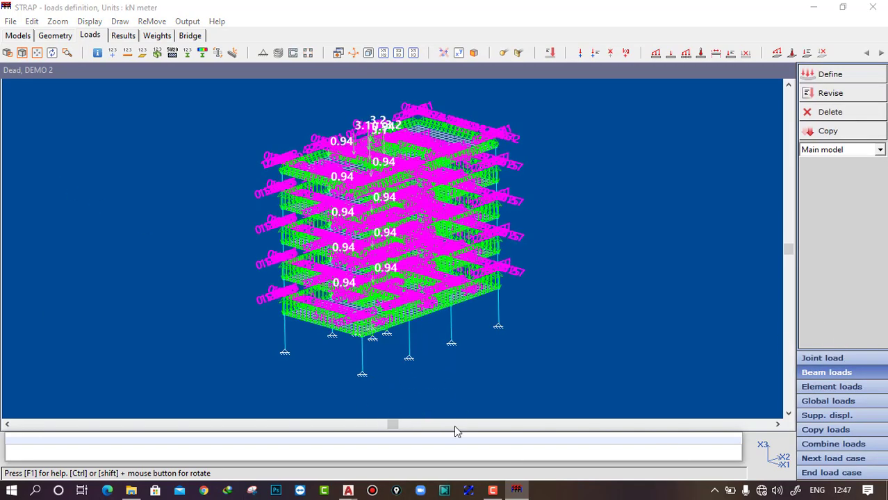
{"action": "left_click", "coordinate": [832, 473]}
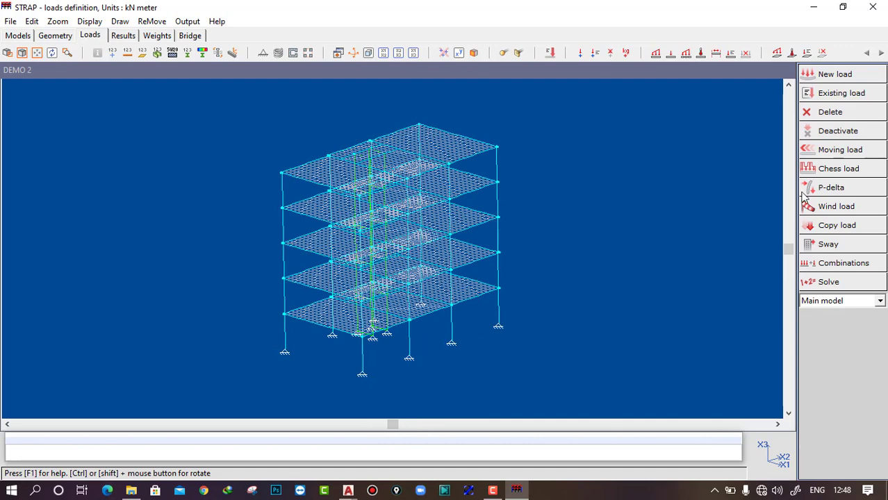
{"action": "left_click", "coordinate": [810, 96]}
{"action": "double_click", "coordinate": [69, 207]}
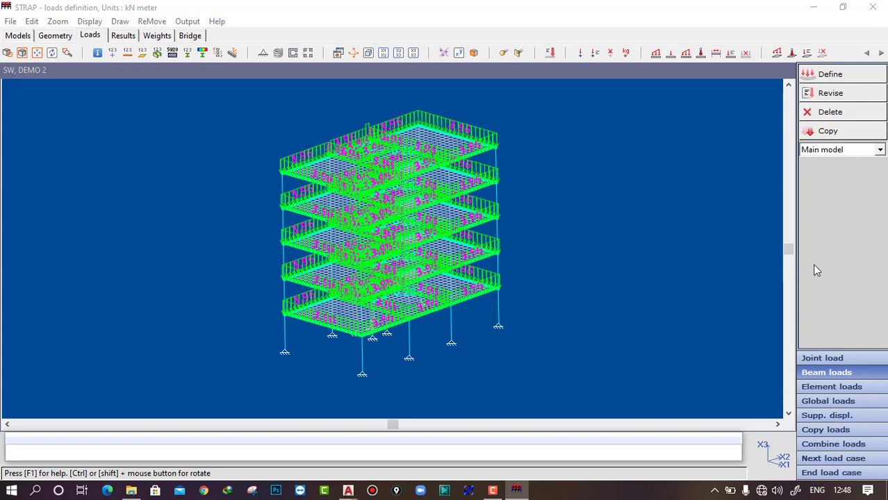
{"action": "left_click", "coordinate": [820, 473]}
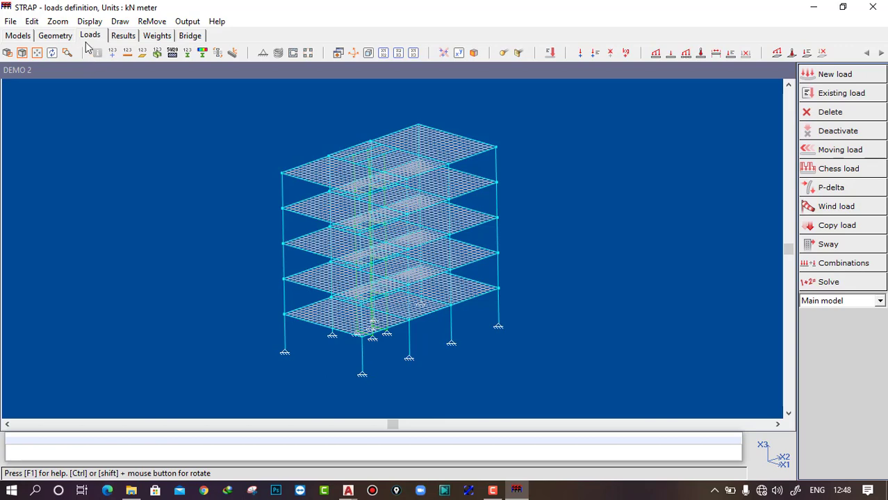
Define a new wind load case titled WX1 for a user defined panel, with height direction X3 and the load applied to joints
{"action": "left_click_drag", "start_coordinate": [525, 296], "coordinate": [439, 325], "text": "ctrl"}
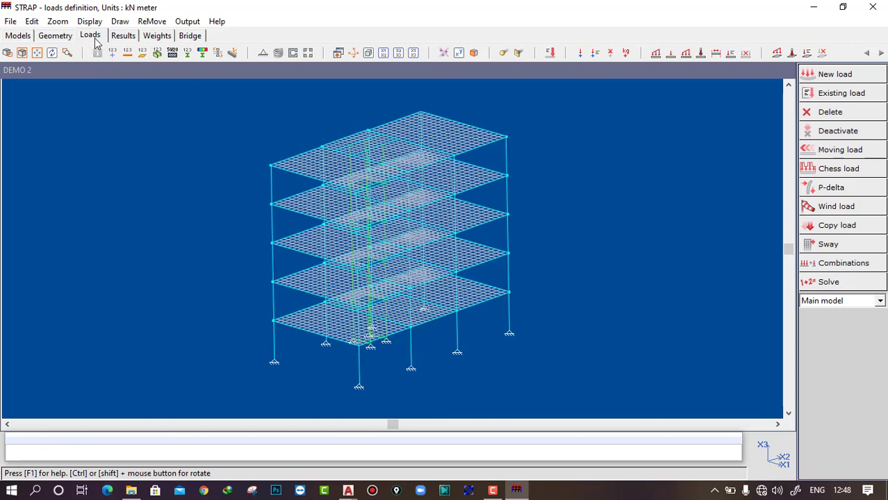
{"action": "left_click", "coordinate": [837, 207]}
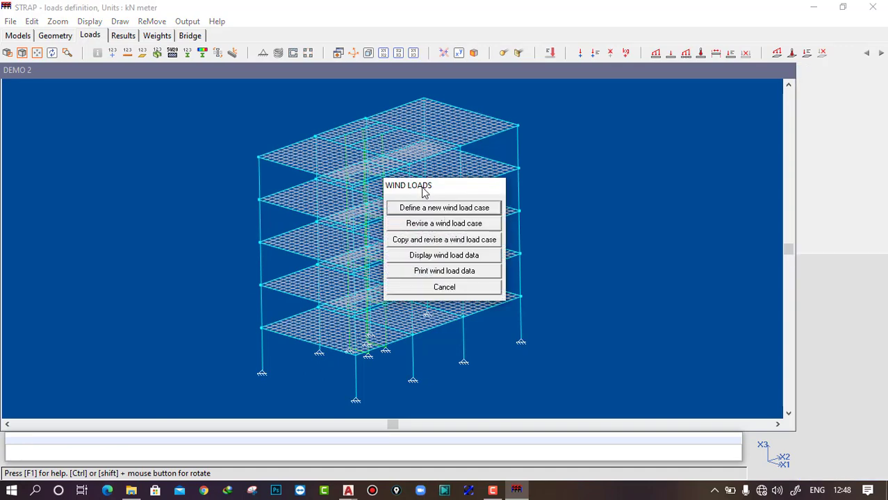
{"action": "left_click_drag", "start_coordinate": [425, 190], "coordinate": [119, 177]}
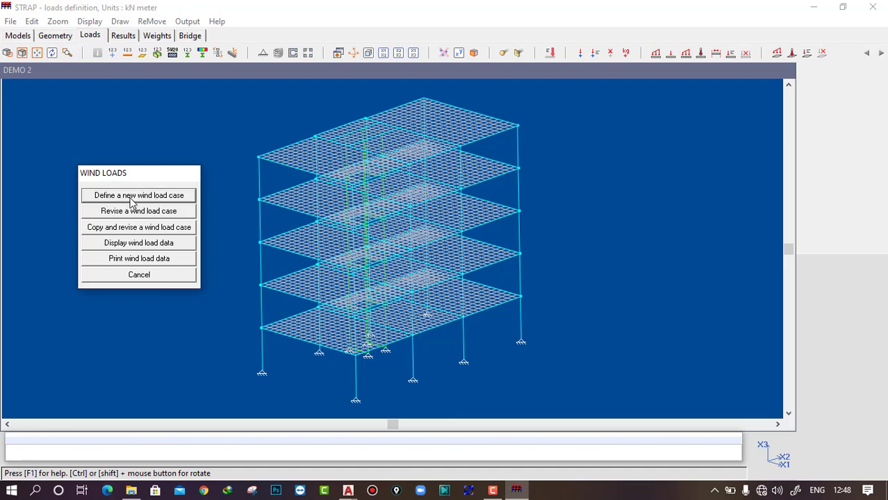
{"action": "left_click", "coordinate": [131, 198]}
{"action": "left_click_drag", "start_coordinate": [404, 141], "coordinate": [142, 136]}
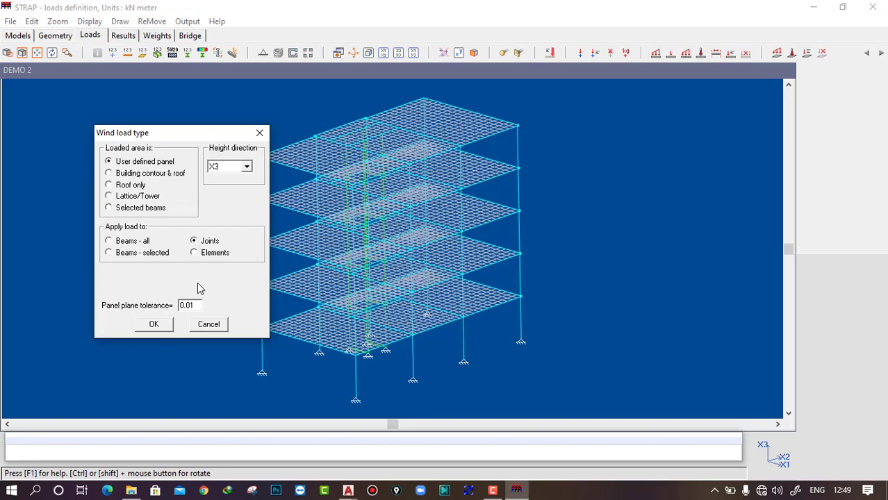
{"action": "left_click", "coordinate": [154, 325]}
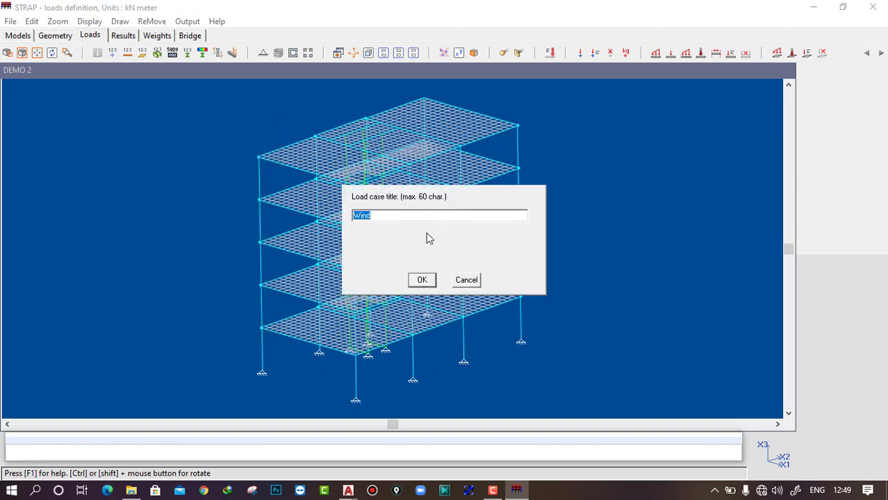
{"action": "type", "text": "WX1"}
{"action": "left_click", "coordinate": [422, 280]}
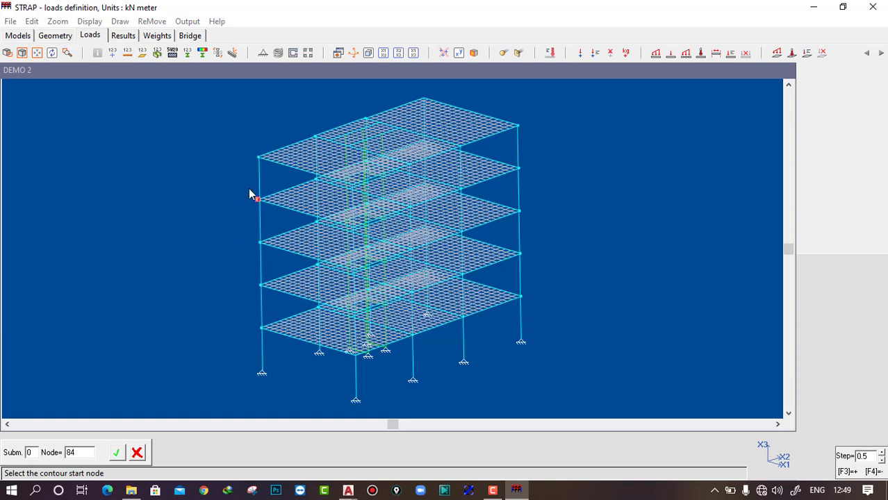
Start the wind panel contour at main-model node 97 and continue along the roof edge to main-model node 100
{"action": "left_click", "coordinate": [252, 162]}
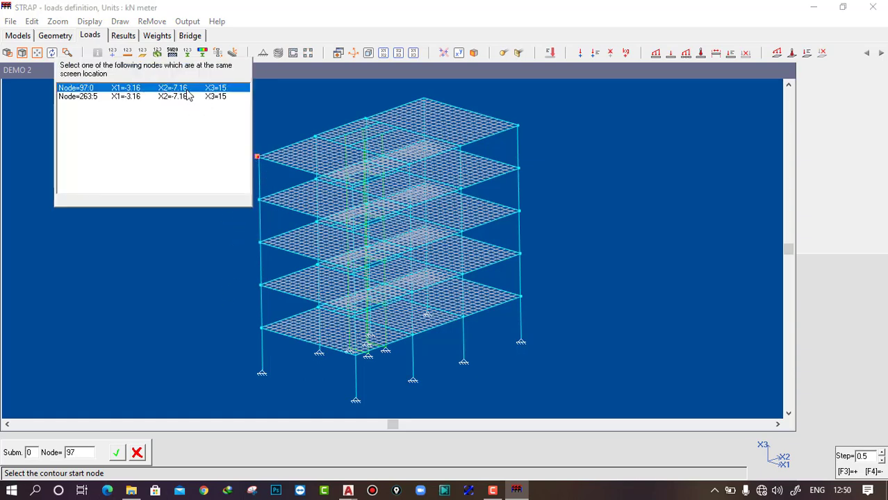
{"action": "left_click", "coordinate": [188, 89]}
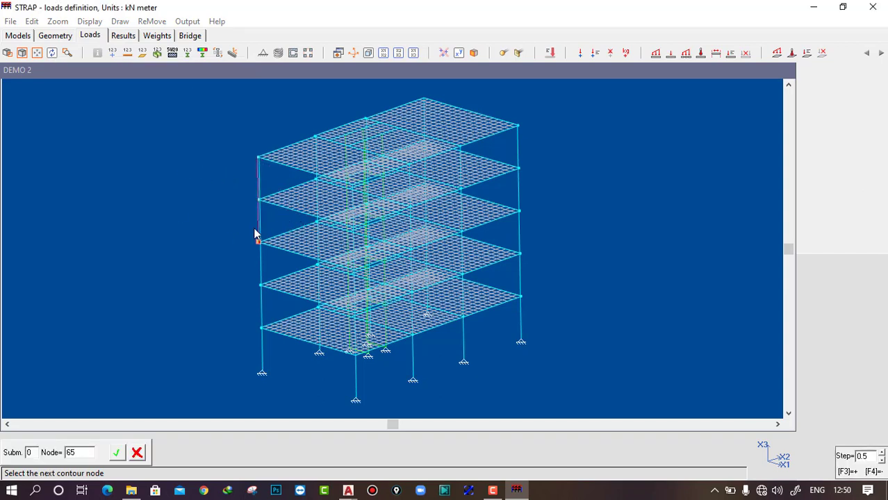
{"action": "left_click", "coordinate": [426, 97]}
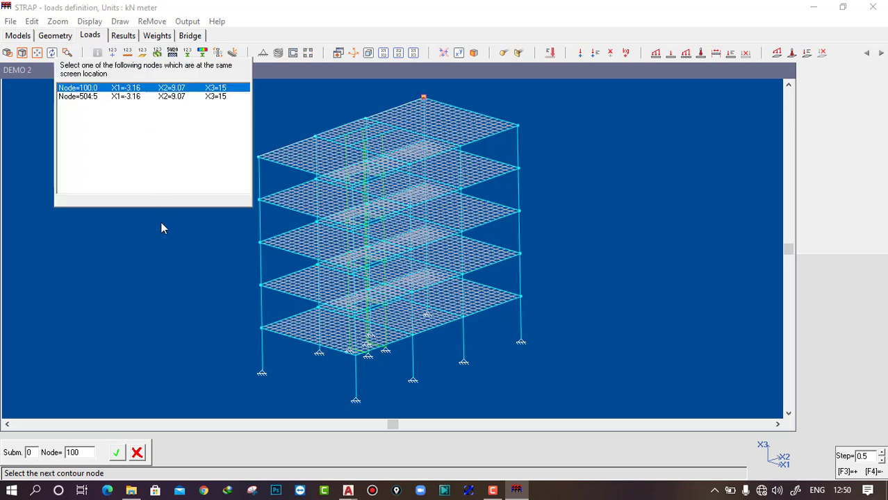
{"action": "left_click", "coordinate": [179, 90]}
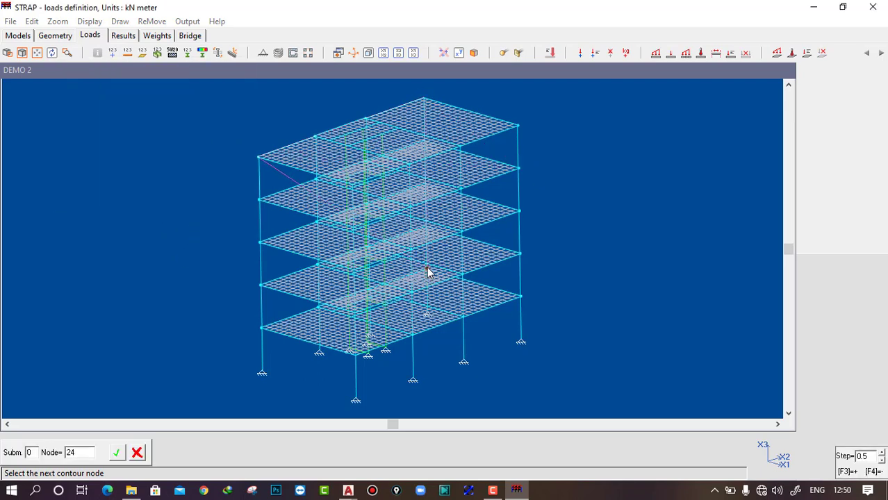
Continue the contour through main-model nodes 24 and 21 at the lowest slab, close it at node 97 and accept the name Panel no. 1
{"action": "scroll", "coordinate": [425, 271], "scroll_direction": "up", "scroll_amount": 2}
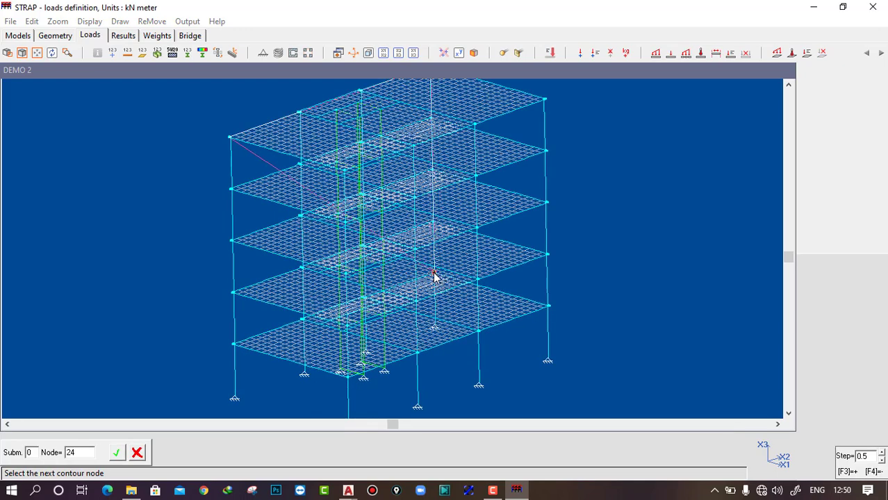
{"action": "left_click", "coordinate": [434, 273]}
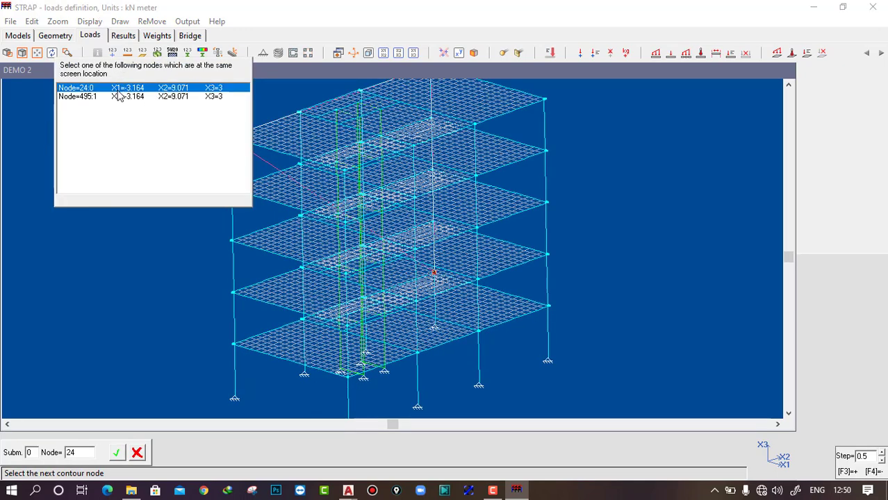
{"action": "left_click", "coordinate": [115, 88]}
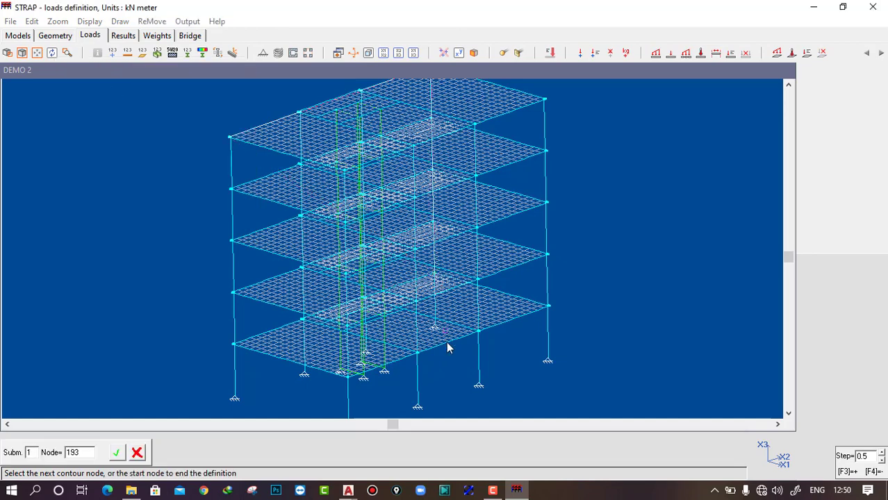
{"action": "left_click", "coordinate": [232, 344]}
{"action": "left_click", "coordinate": [129, 89]}
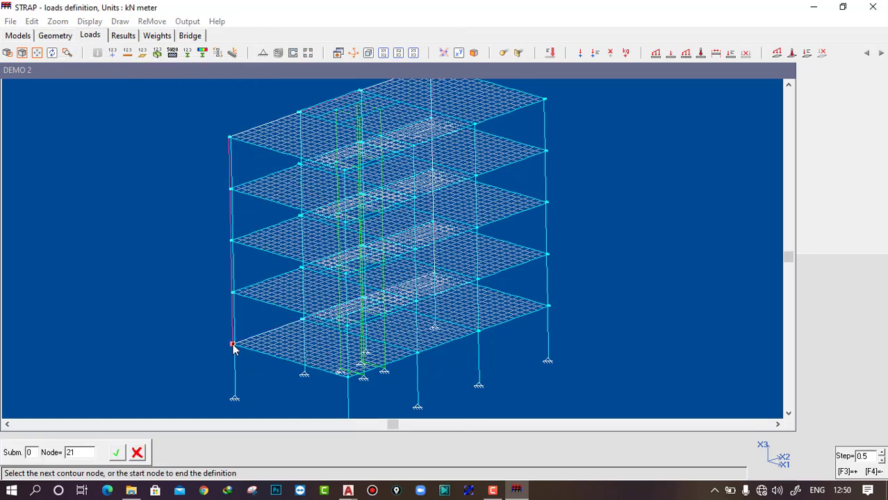
{"action": "left_click", "coordinate": [229, 138]}
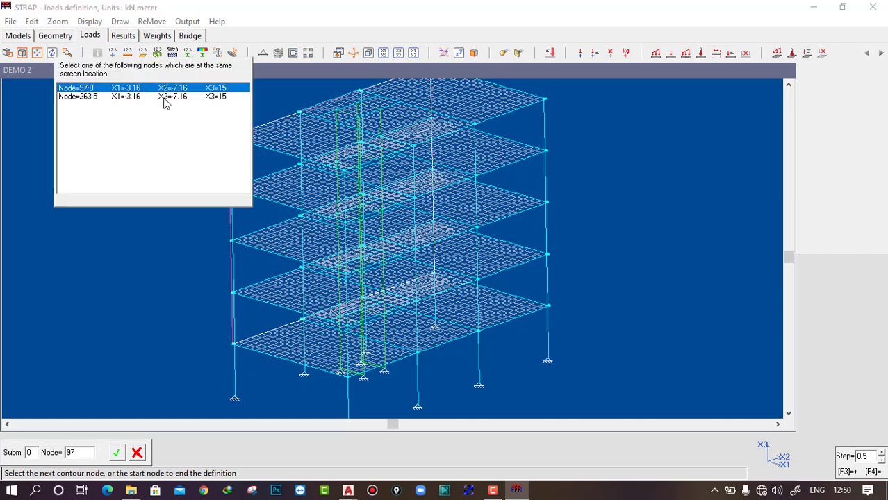
{"action": "left_click", "coordinate": [167, 89]}
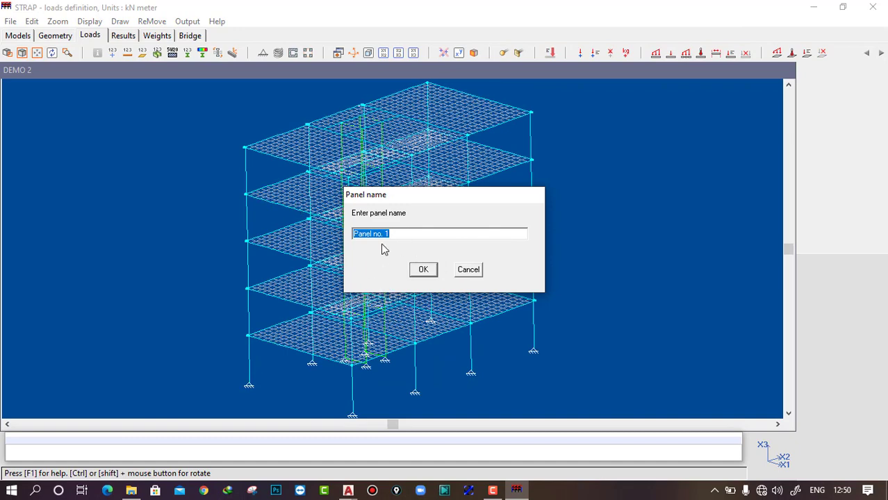
{"action": "left_click", "coordinate": [423, 271]}
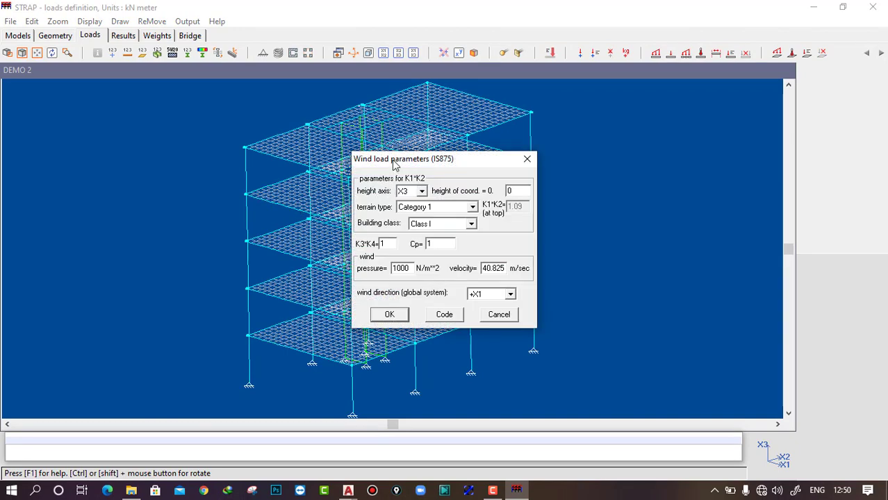
Set the IS875 wind load terrain type to Category 2 and the building class to Class III
{"action": "left_click_drag", "start_coordinate": [394, 161], "coordinate": [184, 158]}
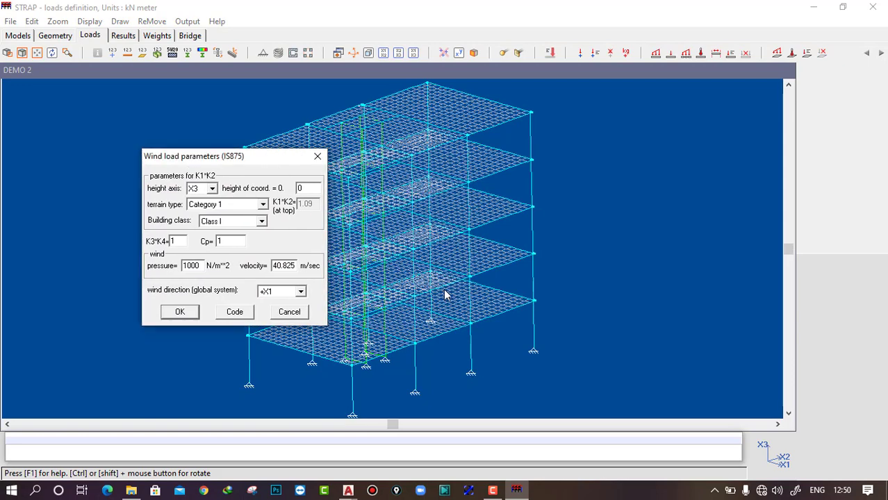
{"action": "left_click_drag", "start_coordinate": [247, 157], "coordinate": [142, 159]}
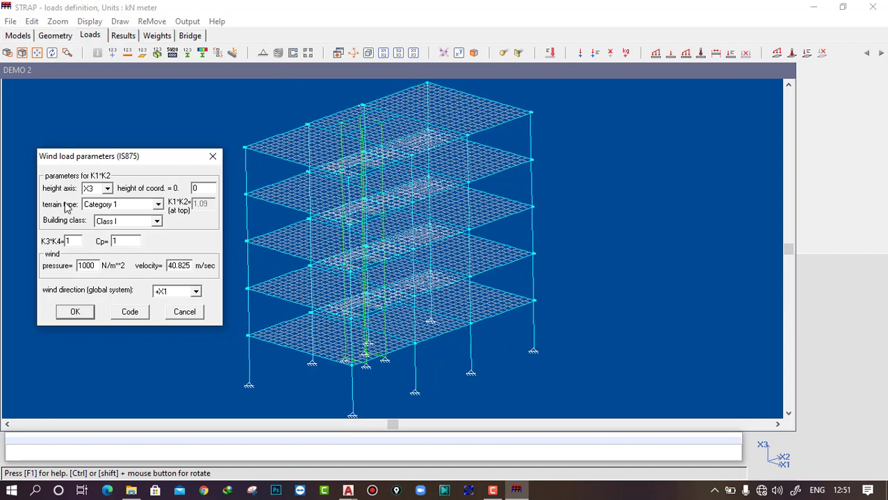
{"action": "left_click", "coordinate": [159, 205]}
{"action": "left_click", "coordinate": [112, 226]}
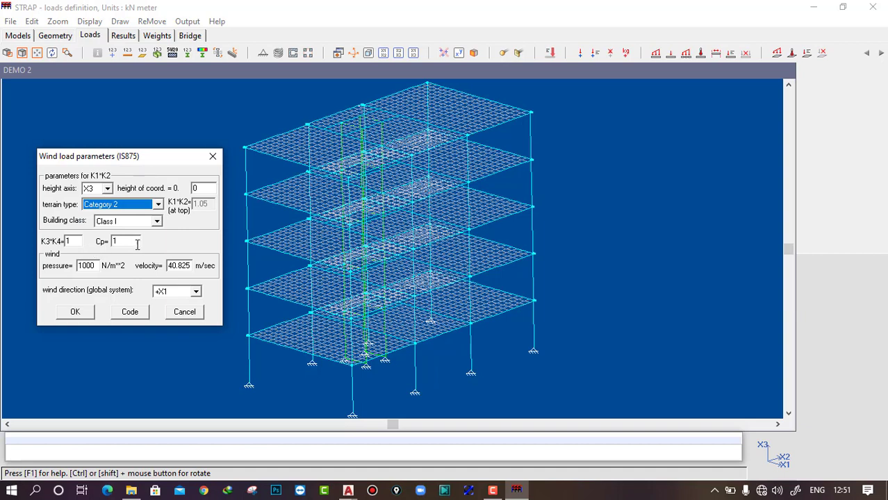
{"action": "left_click", "coordinate": [157, 221]}
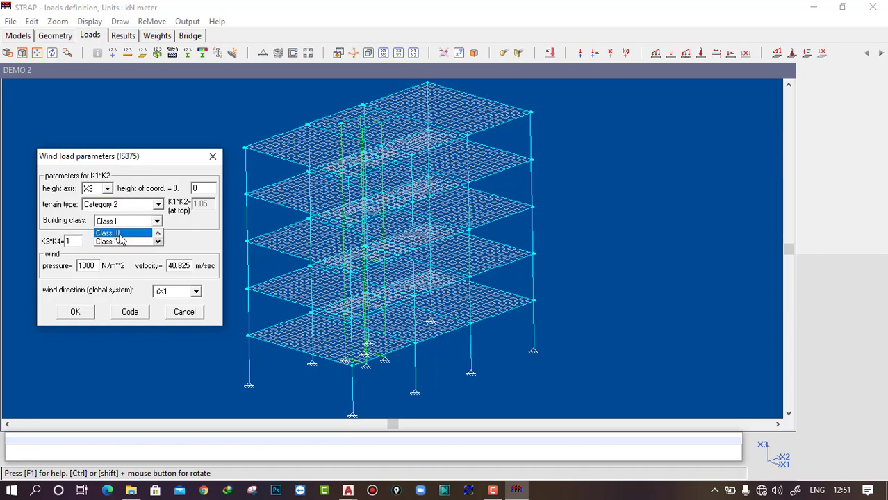
{"action": "left_click", "coordinate": [123, 241]}
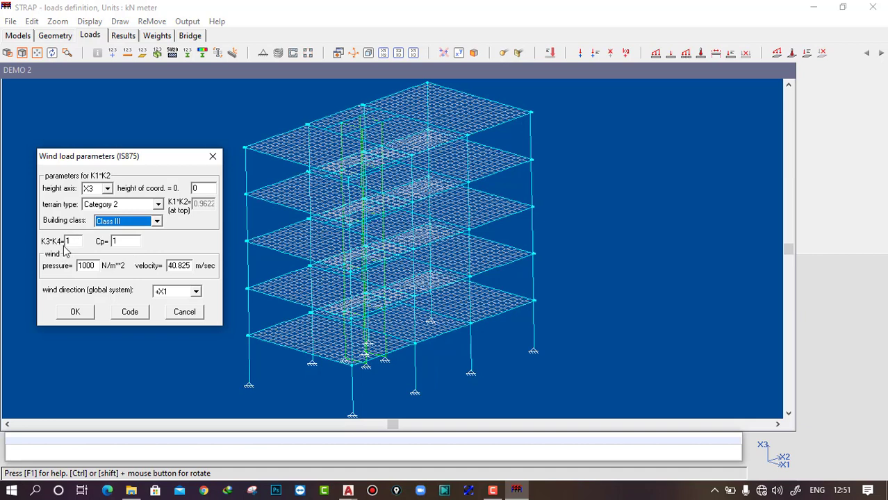
Set the wind velocity to 55 m/sec and Cp to 0.7 for Panel no. 1 and accept the IS875 parameters
{"action": "double_click", "coordinate": [172, 268]}
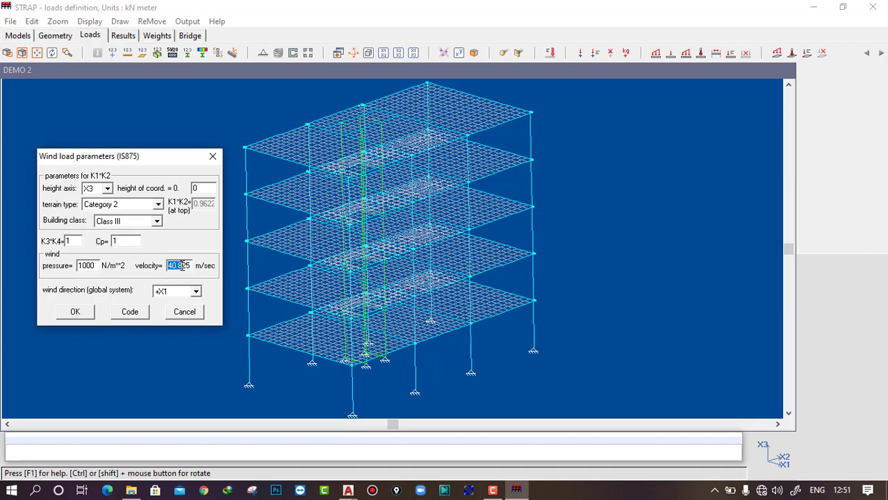
{"action": "type", "text": "55"}
{"action": "double_click", "coordinate": [124, 243]}
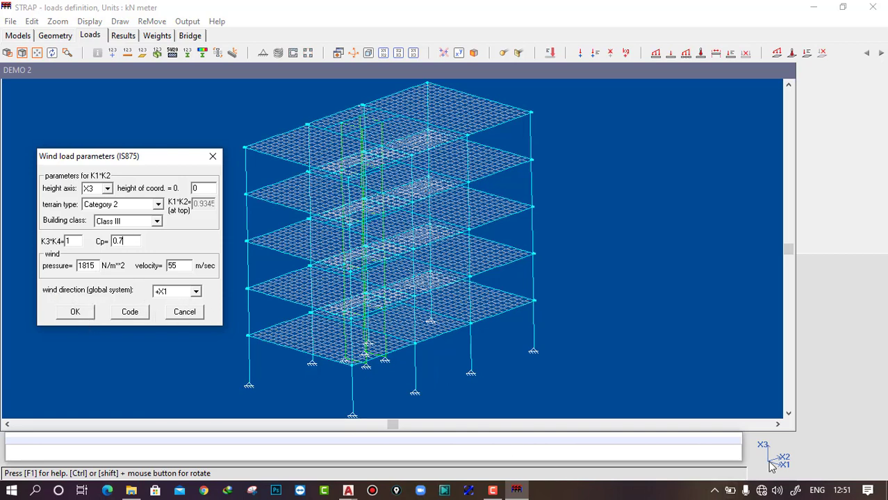
{"action": "left_click", "coordinate": [73, 313]}
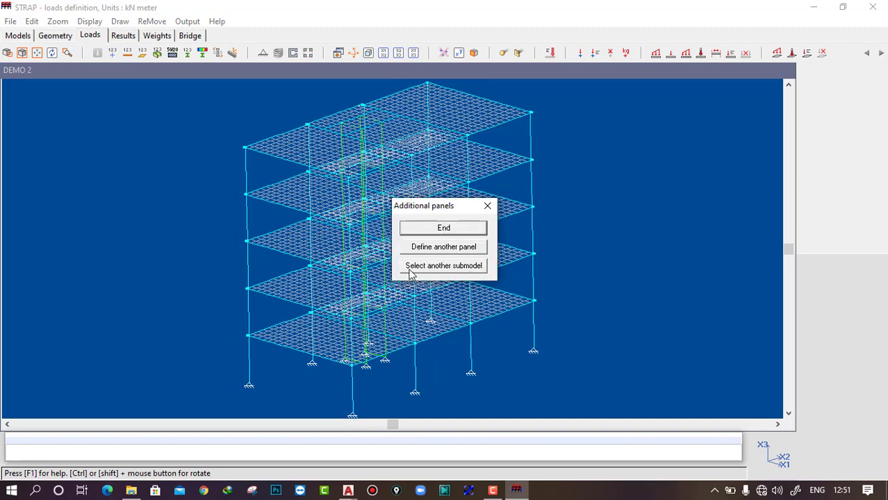
Define another panel for WX1, starting its contour at main-model node 98 and continuing along the roof edge to the far corner node
{"action": "left_click_drag", "start_coordinate": [433, 207], "coordinate": [198, 172]}
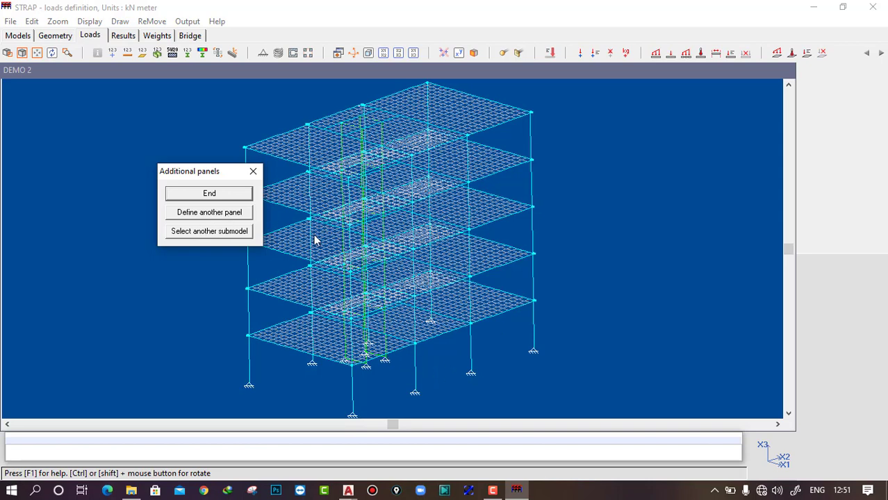
{"action": "left_click", "coordinate": [204, 213]}
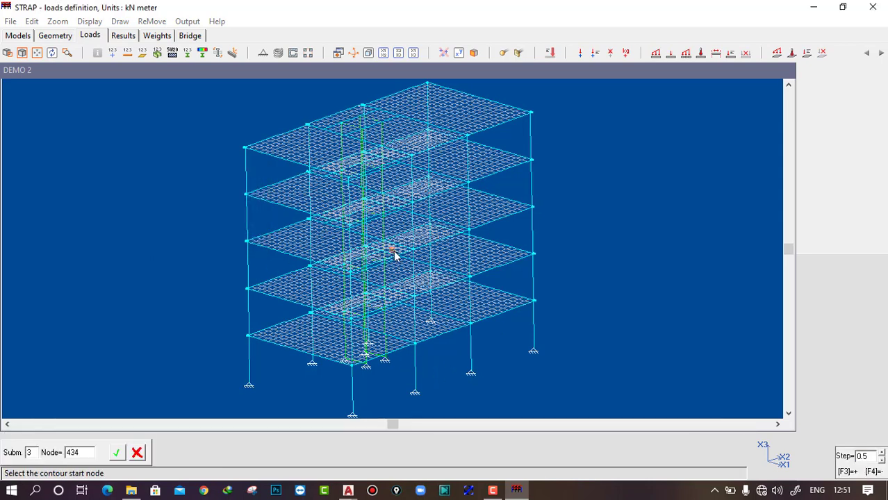
{"action": "left_click", "coordinate": [349, 178]}
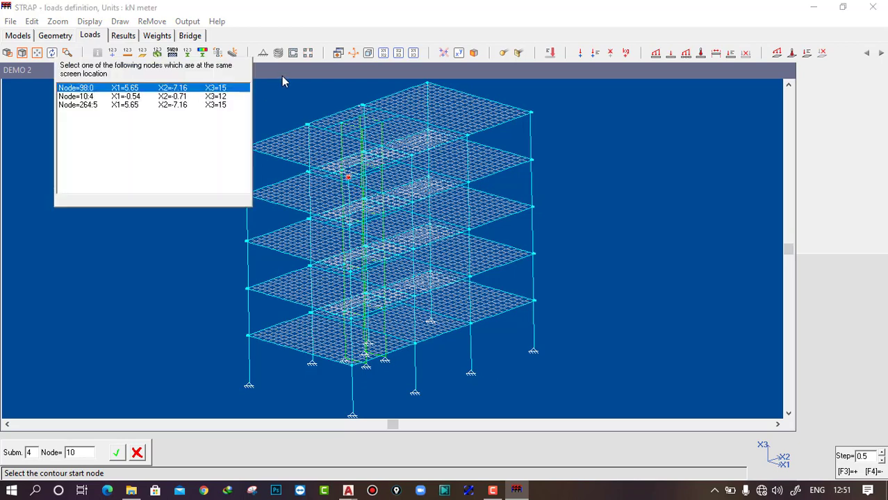
{"action": "left_click", "coordinate": [201, 89]}
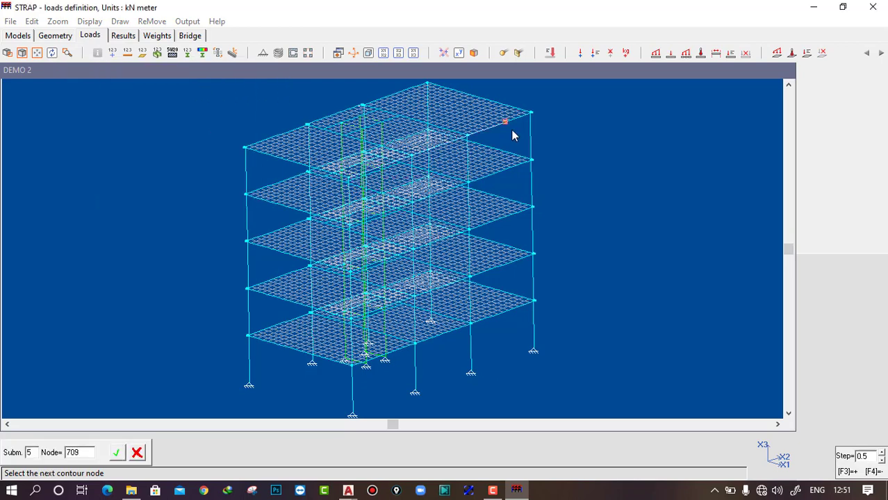
{"action": "left_click", "coordinate": [532, 113]}
{"action": "left_click", "coordinate": [87, 89]}
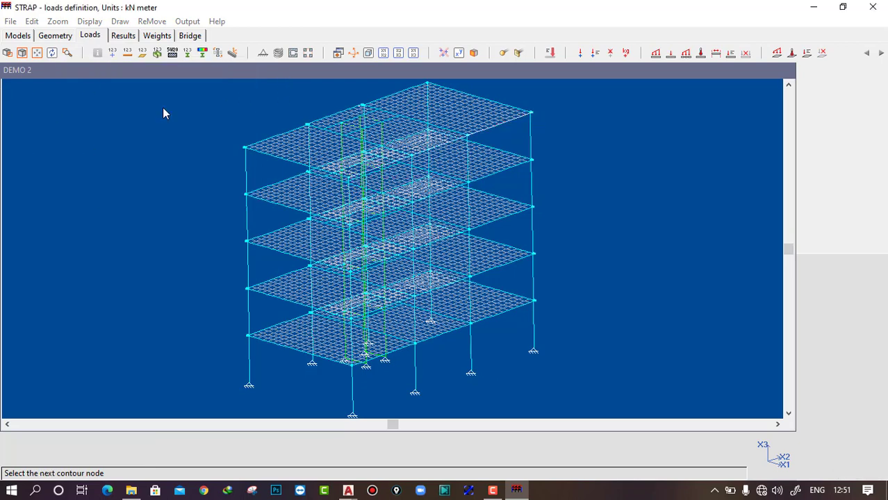
Continue the contour through main-model nodes 23 and 22 at the lowest slab, close it at node 98 and accept the name Panel no. 2
{"action": "left_click", "coordinate": [535, 301]}
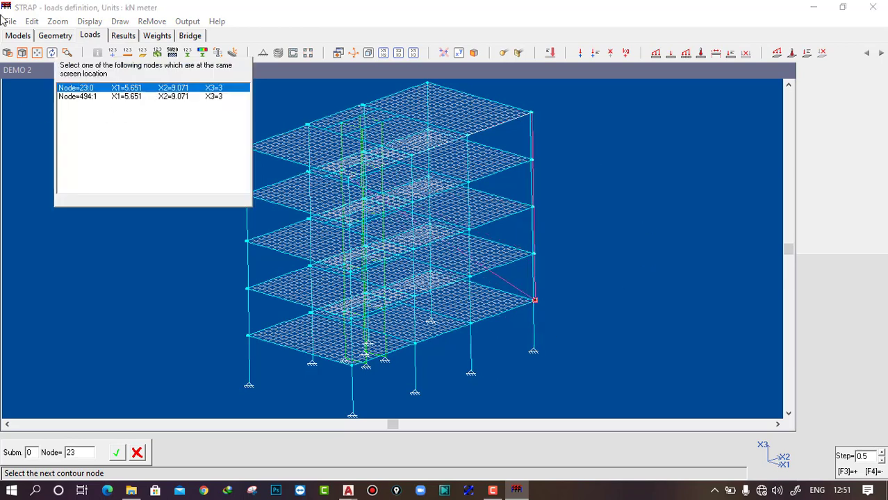
{"action": "left_click", "coordinate": [87, 90]}
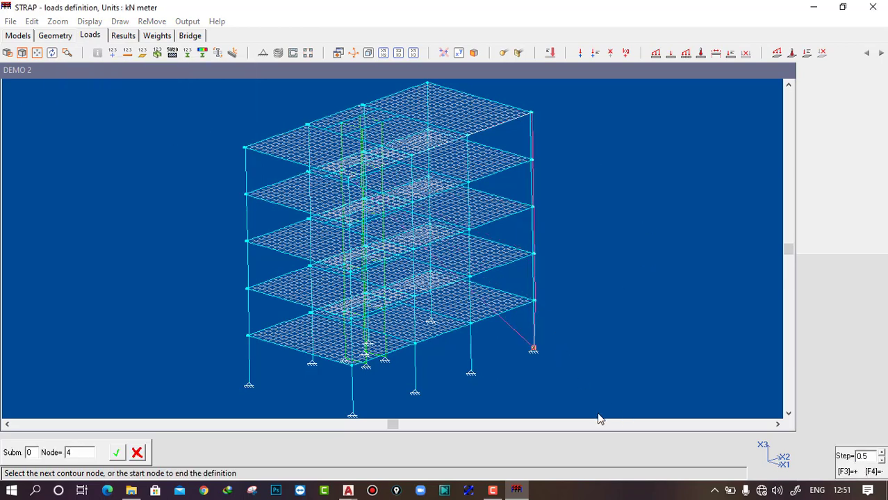
{"action": "left_click", "coordinate": [352, 365]}
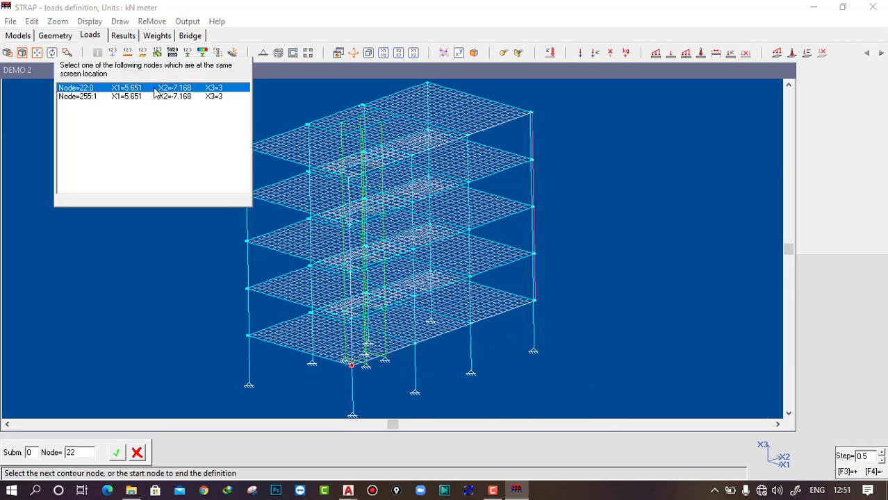
{"action": "left_click", "coordinate": [110, 88]}
{"action": "left_click", "coordinate": [349, 179]}
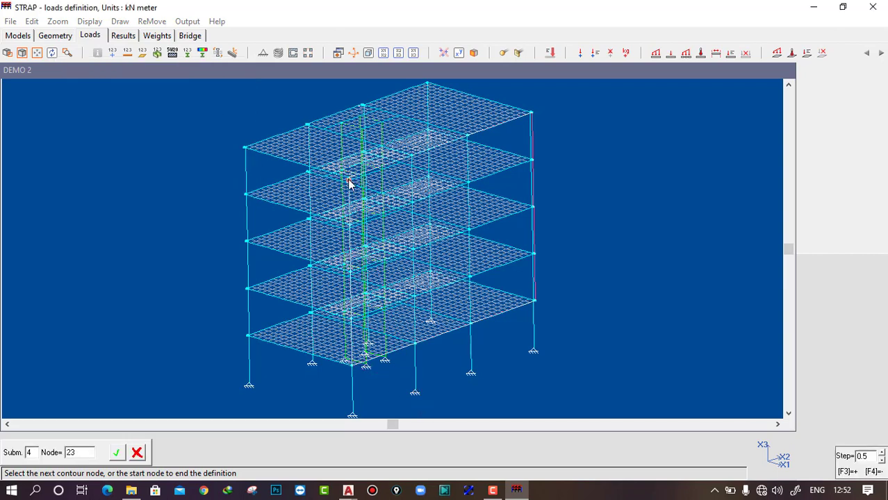
{"action": "left_click", "coordinate": [349, 178]}
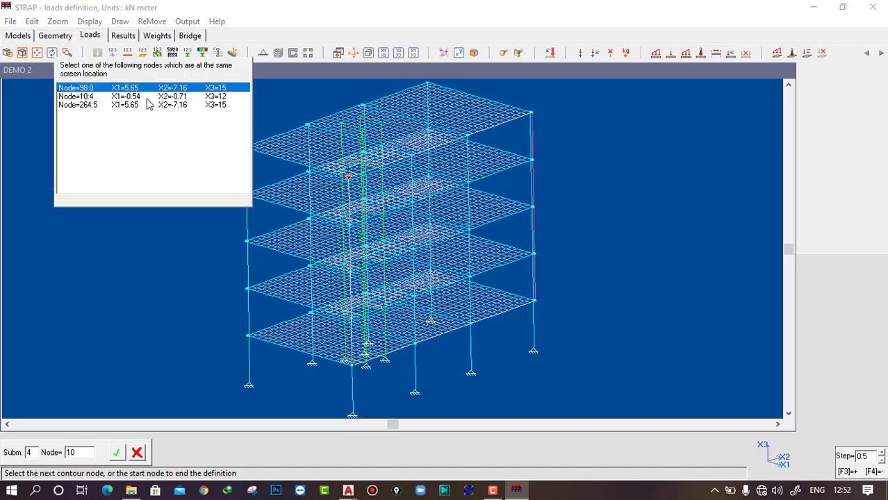
{"action": "left_click", "coordinate": [98, 89]}
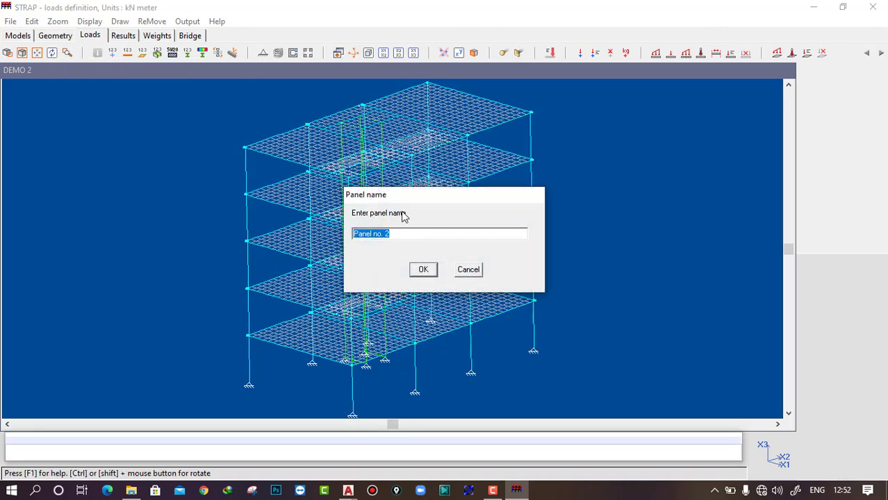
{"action": "left_click_drag", "start_coordinate": [389, 196], "coordinate": [243, 178]}
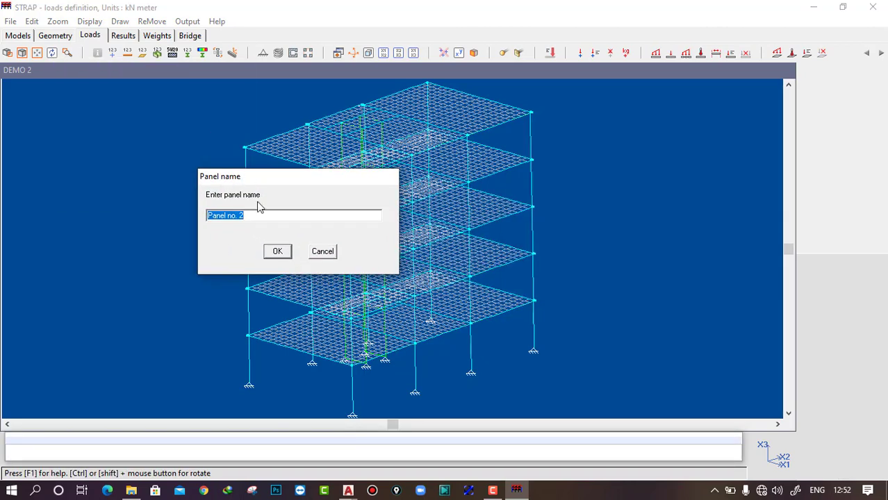
{"action": "left_click", "coordinate": [278, 252]}
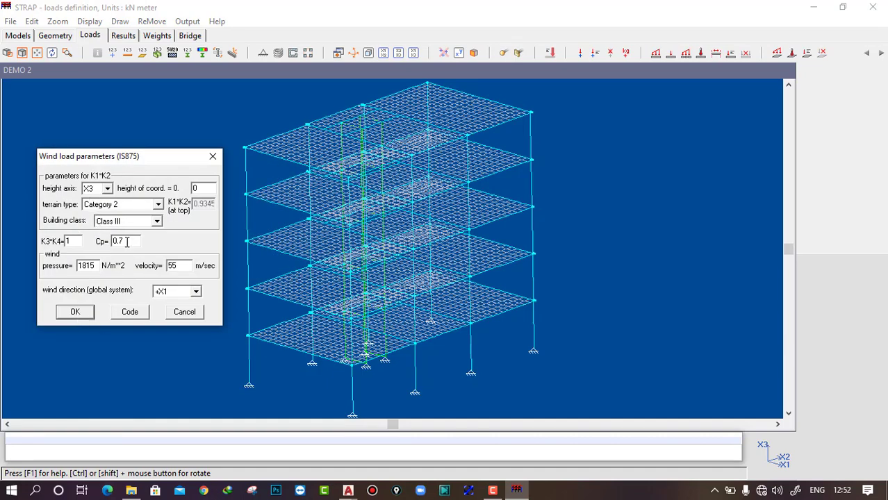
Revise the Cp value for Panel no. 2 and finish wind load case WX1 without defining another case
{"action": "left_click_drag", "start_coordinate": [126, 242], "coordinate": [81, 241]}
{"action": "left_click", "coordinate": [75, 312]}
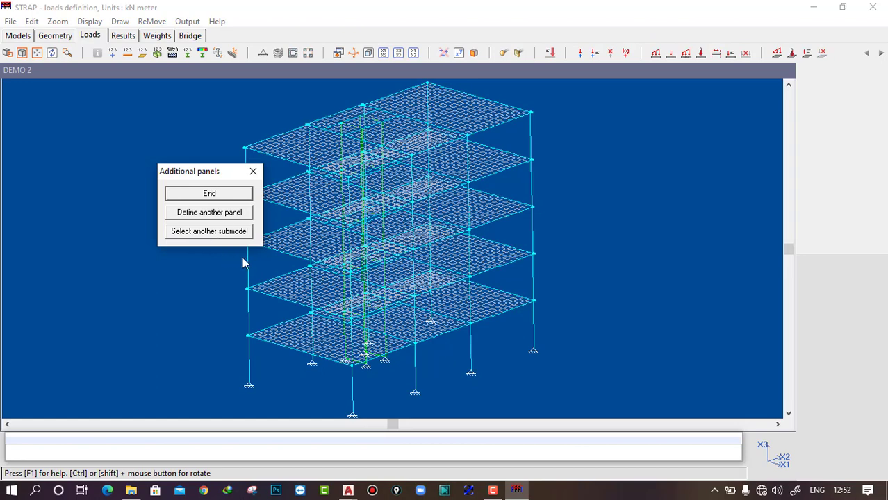
{"action": "left_click", "coordinate": [210, 194]}
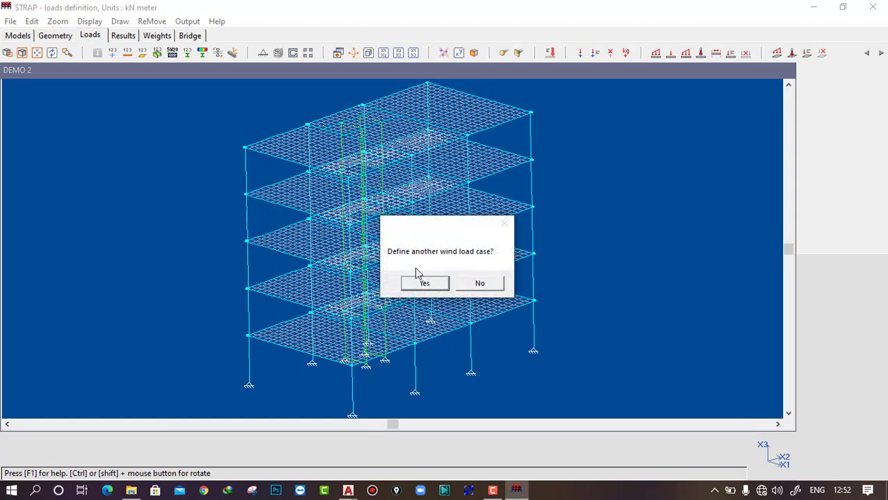
{"action": "left_click", "coordinate": [485, 281]}
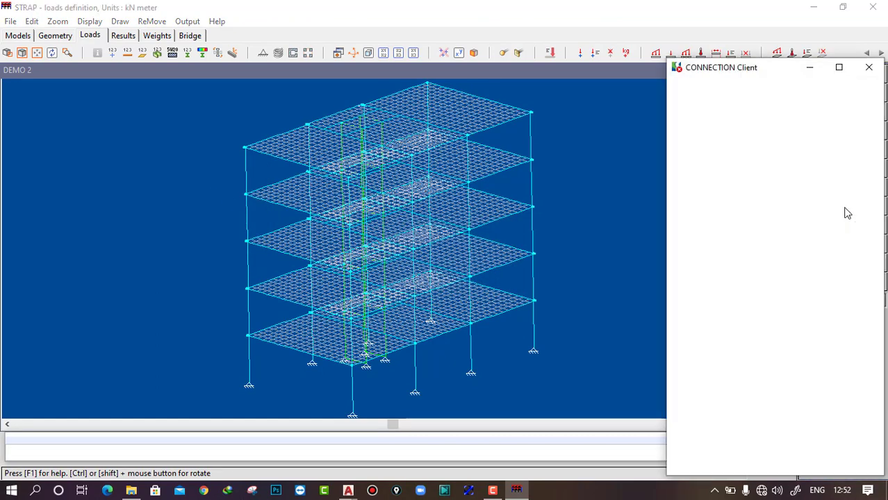
Dismiss the CONNECTION Client window and check the list of existing load cases without revising any
{"action": "left_click", "coordinate": [869, 67]}
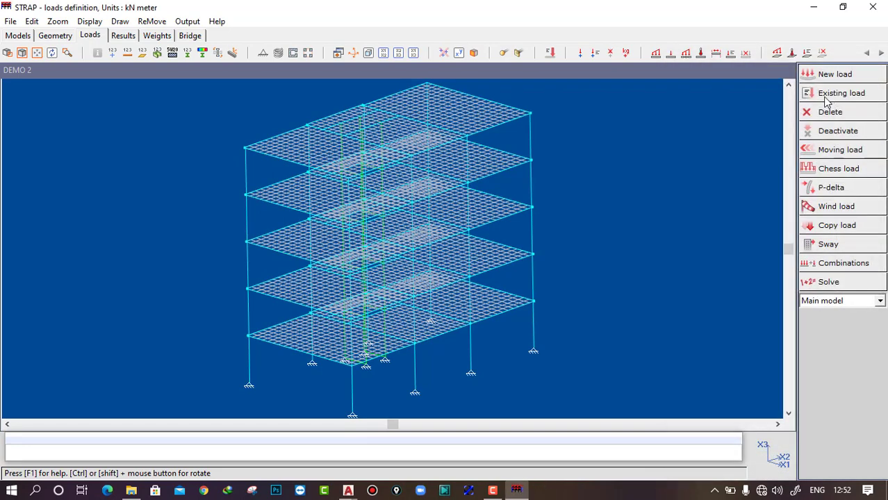
{"action": "left_click", "coordinate": [823, 90]}
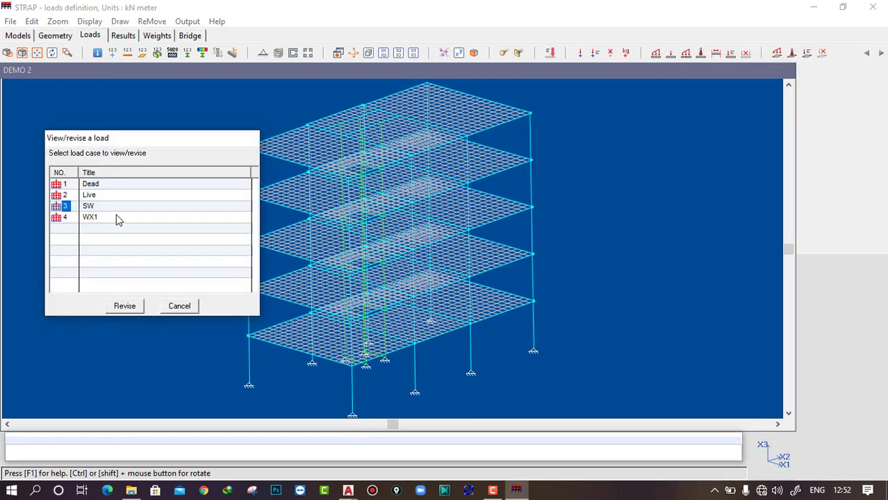
{"action": "left_click", "coordinate": [177, 308]}
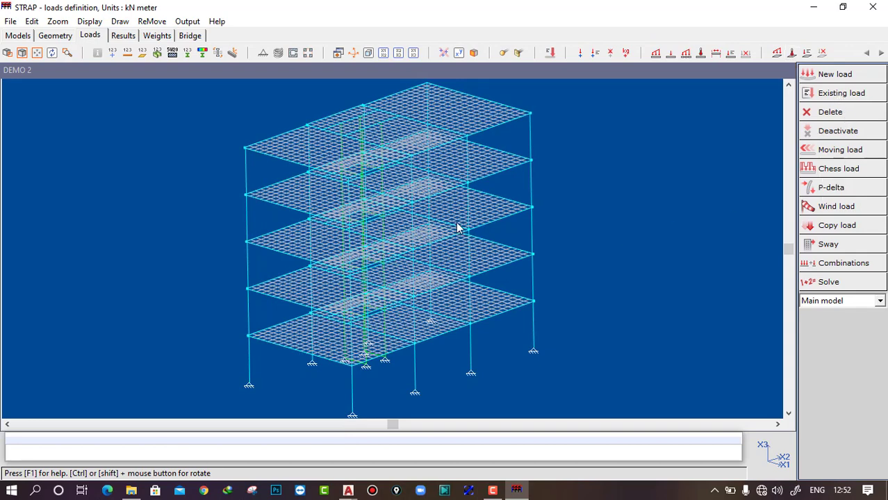
Define a new wind load case titled WX2 for a user defined panel, with height direction X3 and the load applied to joints
{"action": "scroll", "coordinate": [546, 226], "scroll_direction": "down", "scroll_amount": 3}
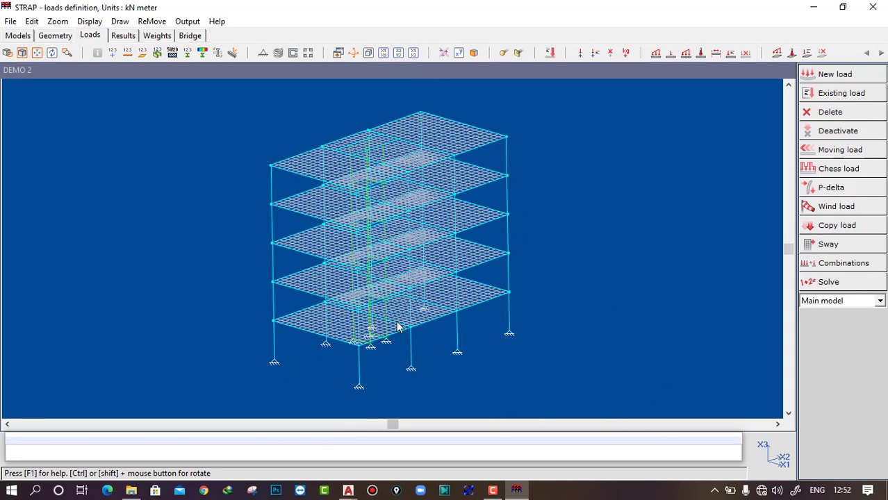
{"action": "left_click", "coordinate": [841, 207]}
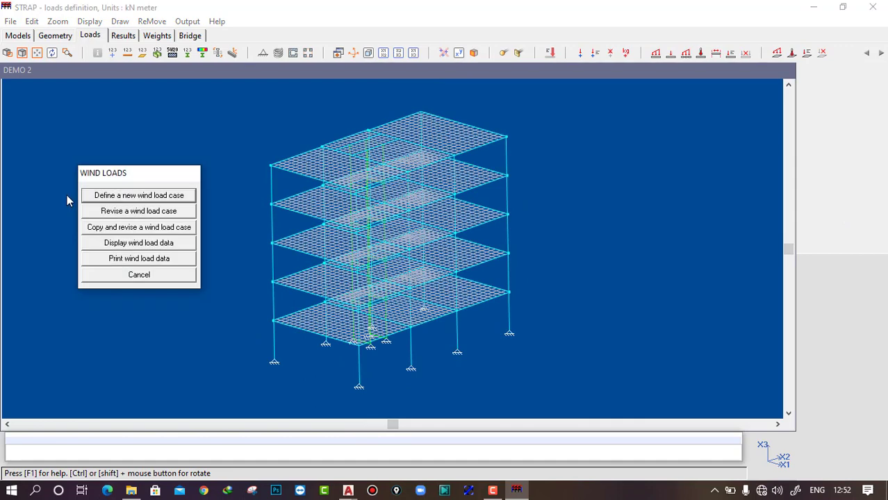
{"action": "left_click", "coordinate": [122, 197]}
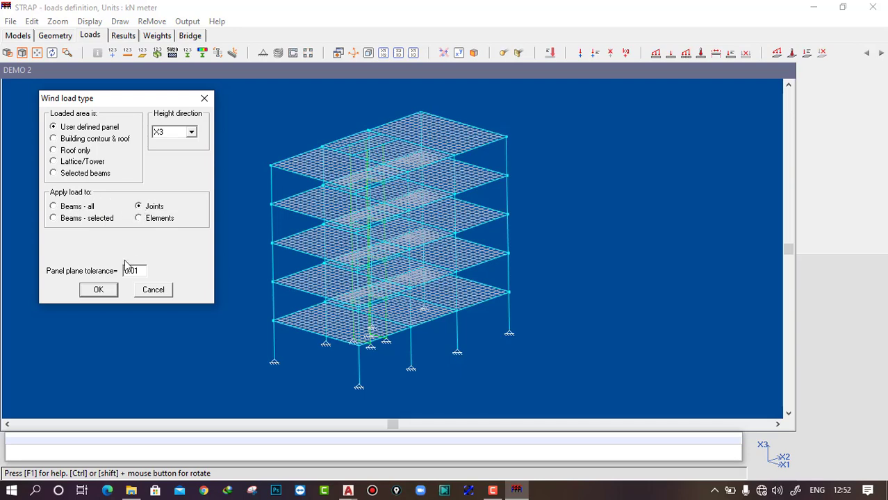
{"action": "left_click", "coordinate": [98, 290]}
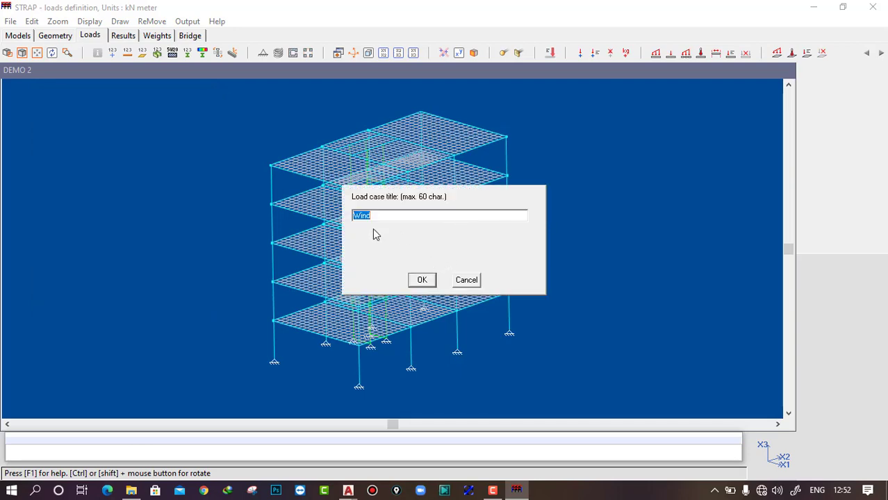
{"action": "type", "text": "WX2"}
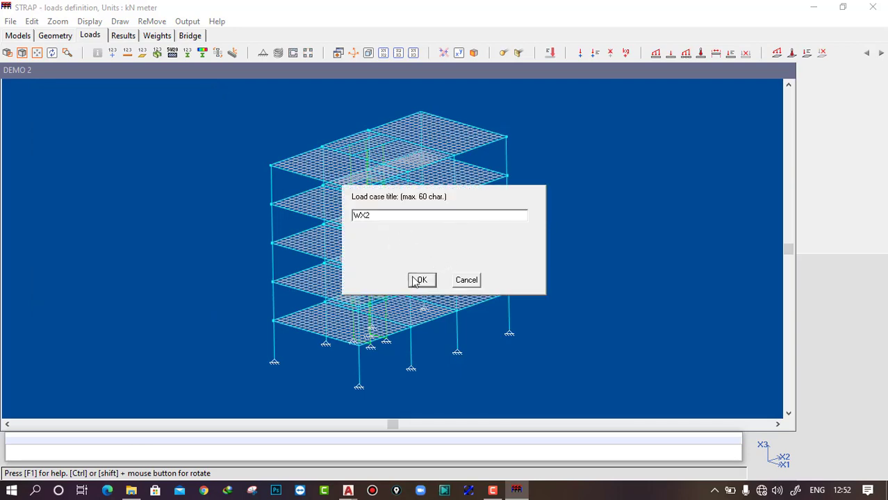
{"action": "left_click", "coordinate": [415, 281]}
Start the WX2 panel contour at roof corner node 97, continue to the front roof corner and then down to main-model node 22
{"action": "left_click", "coordinate": [270, 166]}
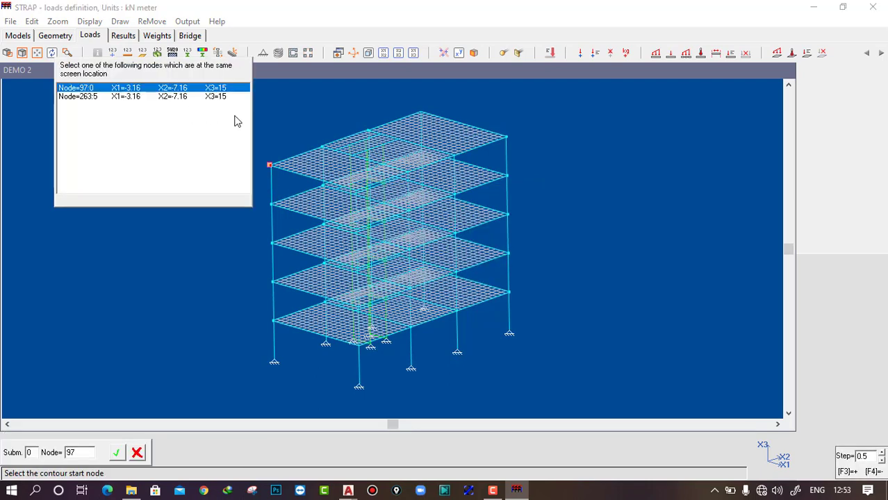
{"action": "left_click", "coordinate": [179, 96]}
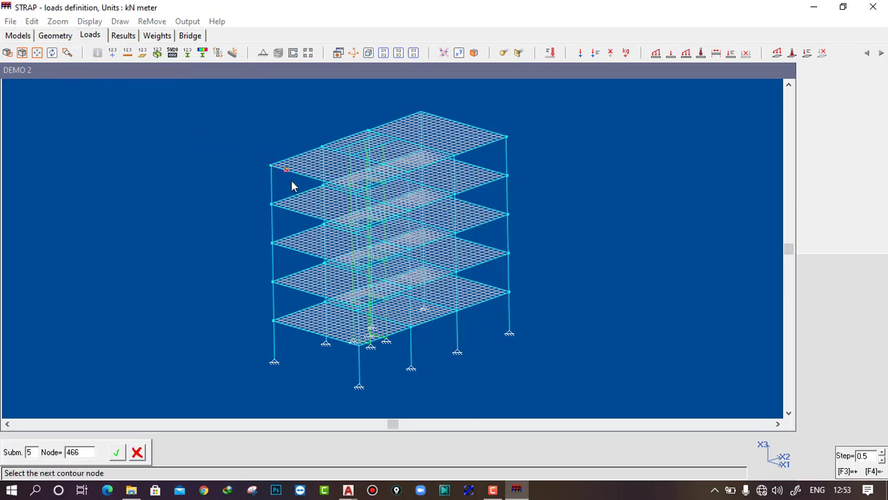
{"action": "left_click", "coordinate": [357, 194]}
{"action": "left_click", "coordinate": [112, 88]}
{"action": "left_click", "coordinate": [360, 346]}
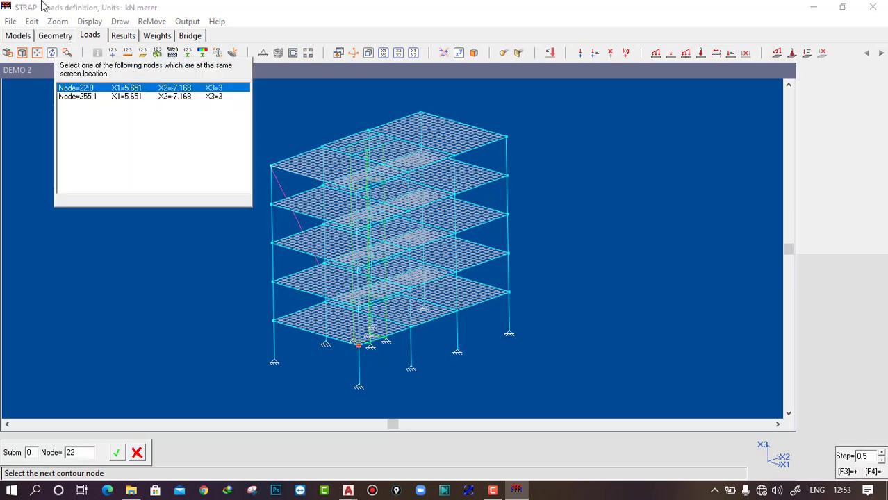
{"action": "left_click", "coordinate": [96, 88]}
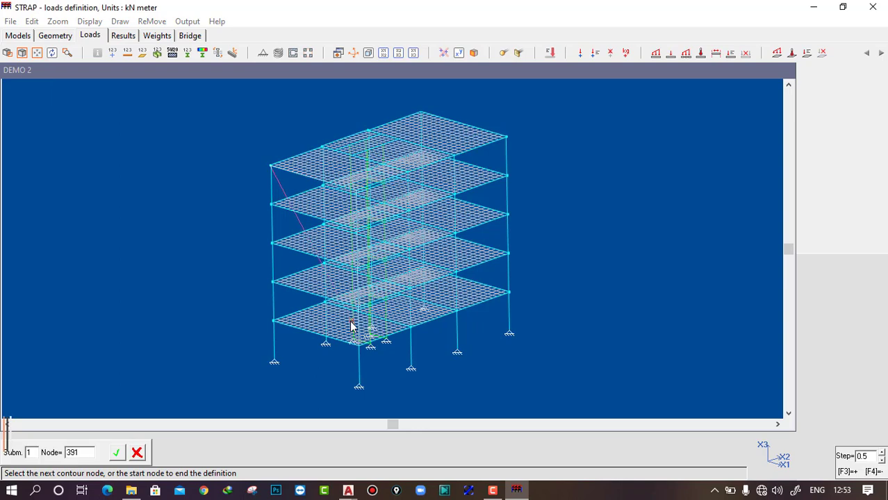
Close the WX2 contour through the first-floor corner back to main-model node 97 and name the panel Panel no. 3
{"action": "left_click", "coordinate": [272, 324]}
{"action": "left_click", "coordinate": [125, 97]}
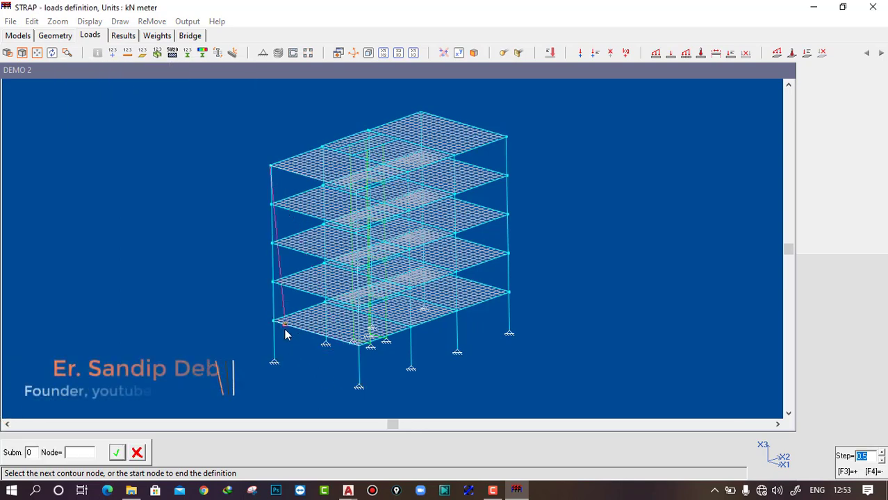
{"action": "left_click", "coordinate": [271, 167]}
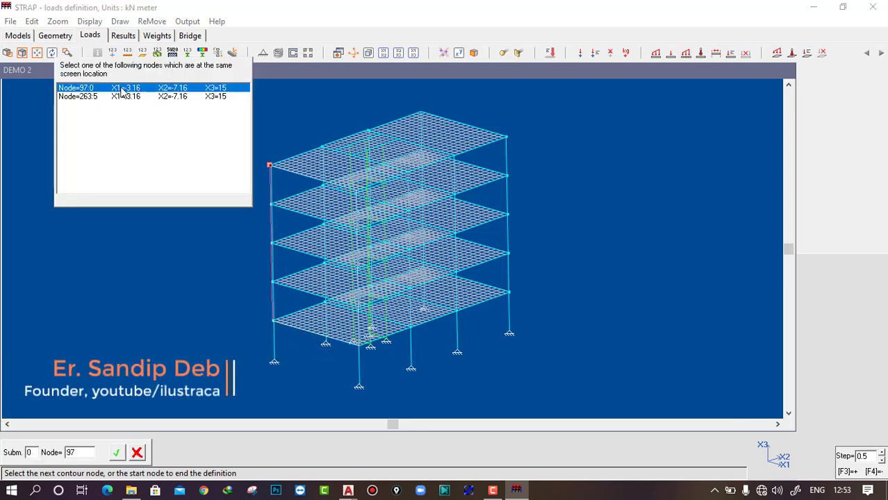
{"action": "left_click", "coordinate": [122, 88]}
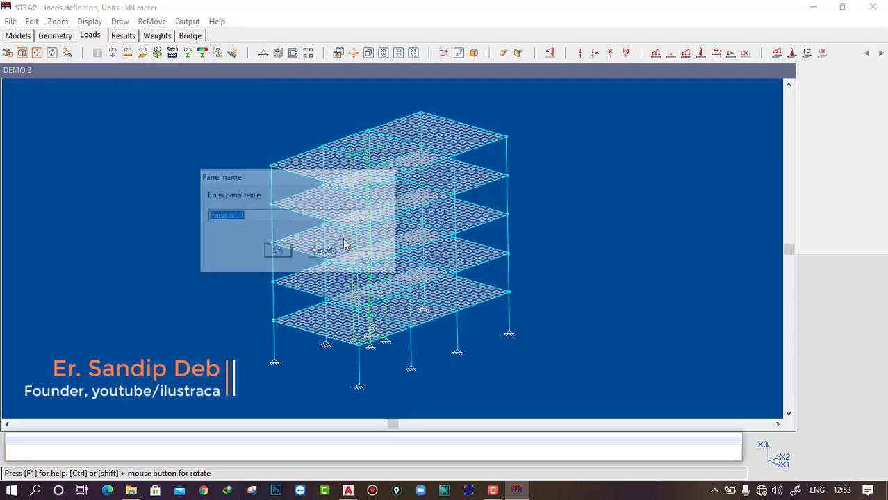
{"action": "left_click", "coordinate": [256, 216]}
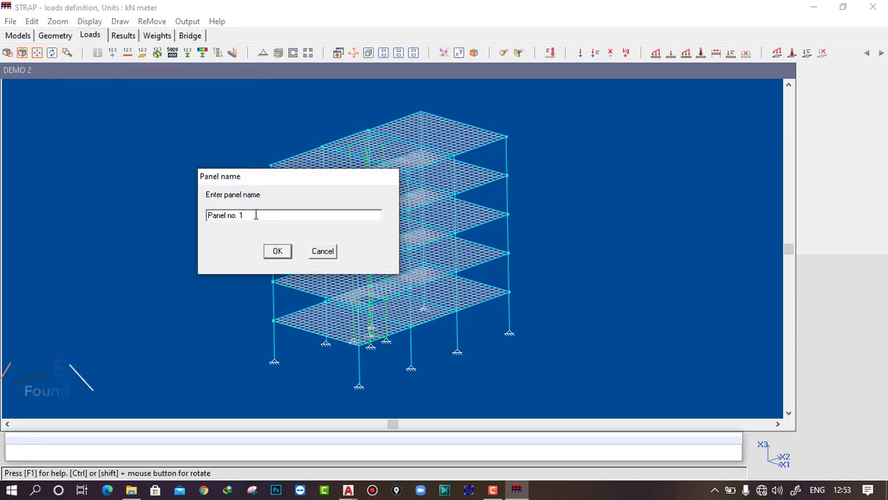
{"action": "key", "text": "BackSpace"}
{"action": "type", "text": "3"}
{"action": "left_click", "coordinate": [277, 251]}
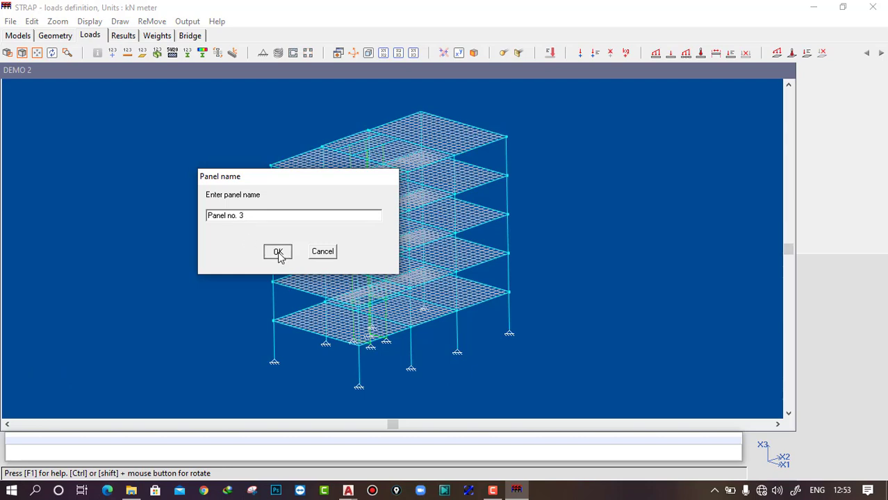
Set Cp to 0.8 and the global wind direction to +X2 in the IS875 wind load parameters for Panel no. 3
{"action": "left_click_drag", "start_coordinate": [105, 161], "coordinate": [157, 151]}
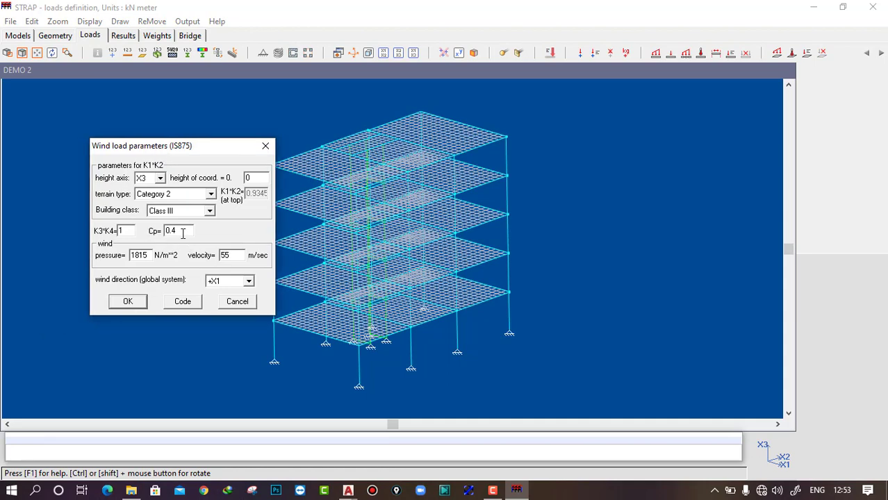
{"action": "double_click", "coordinate": [179, 234]}
{"action": "type", "text": "0"}
{"action": "left_click", "coordinate": [243, 284]}
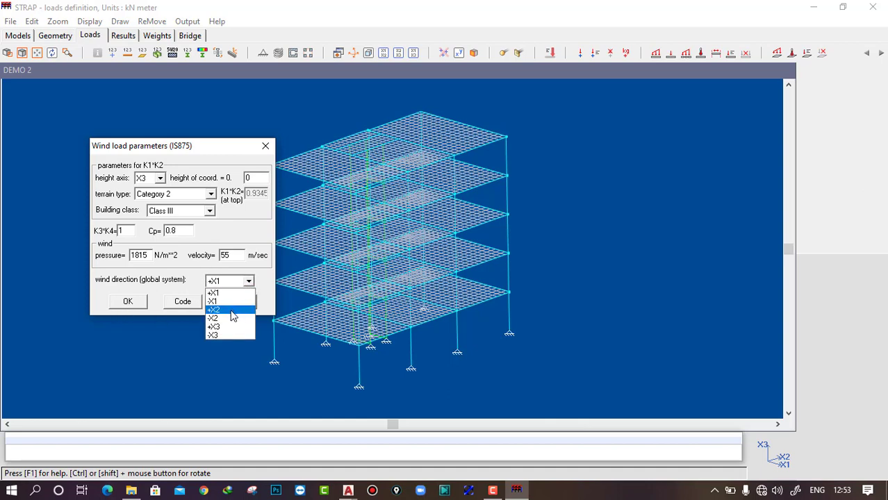
{"action": "left_click", "coordinate": [233, 311]}
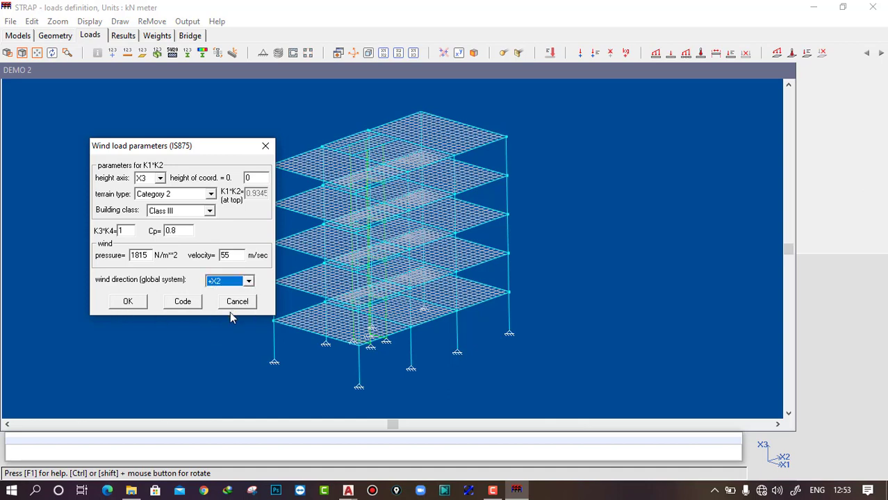
{"action": "left_click", "coordinate": [128, 303]}
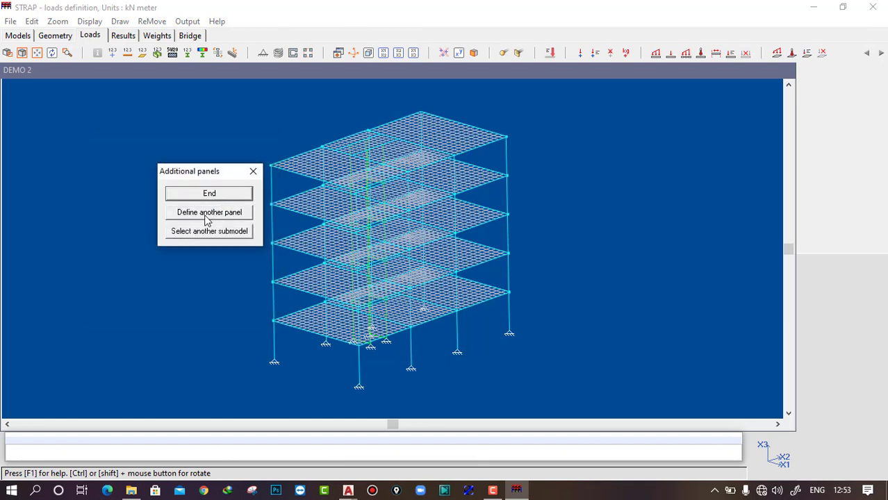
Start another WX2 panel contour at the rear roof corner, main-model node 100, and continue to the adjacent roof corner on the +X2 side
{"action": "left_click", "coordinate": [207, 219]}
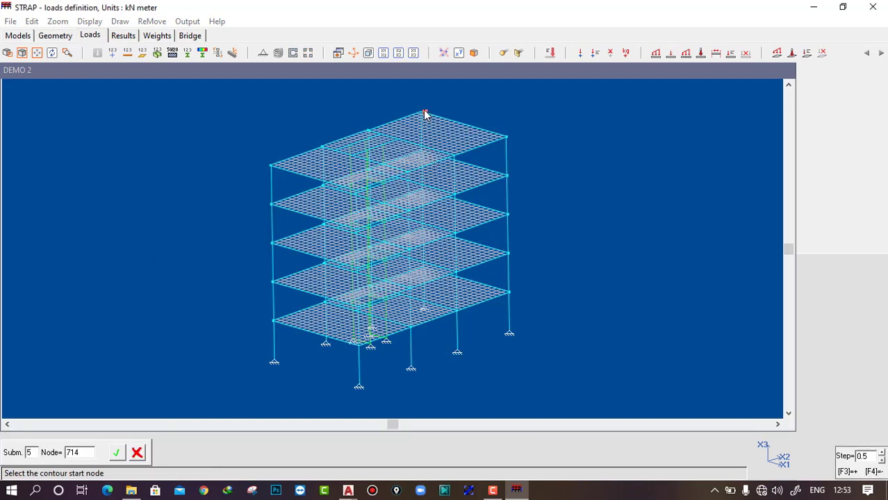
{"action": "left_click", "coordinate": [424, 113]}
{"action": "left_click", "coordinate": [92, 89]}
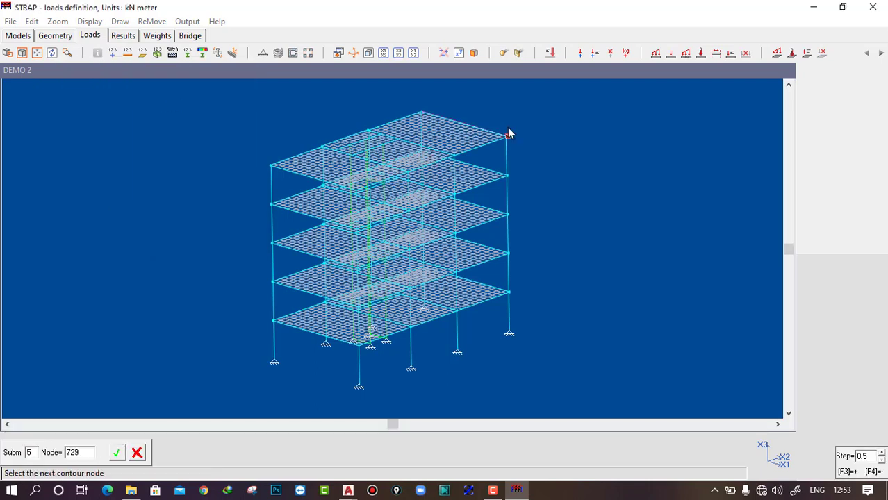
{"action": "left_click", "coordinate": [516, 140]}
{"action": "left_click", "coordinate": [76, 89]}
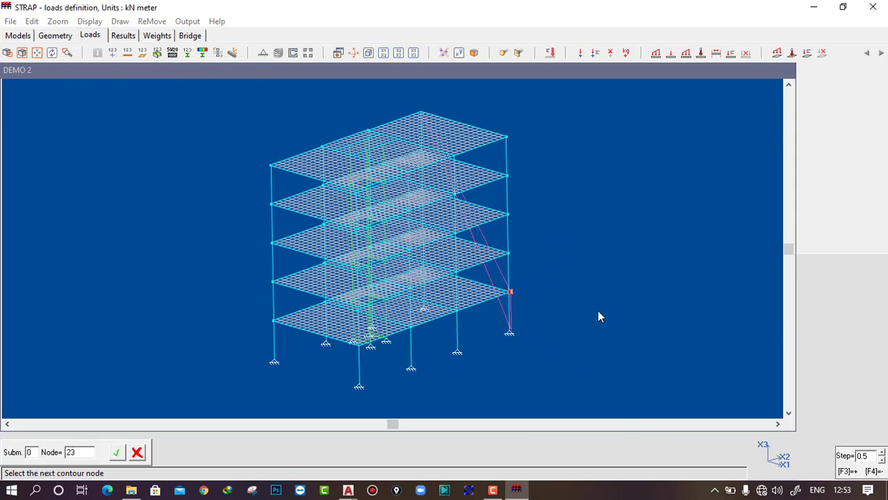
{"action": "left_click", "coordinate": [509, 175]}
{"action": "key", "text": "Escape"}
{"action": "left_click", "coordinate": [514, 131]}
{"action": "left_click", "coordinate": [80, 89]}
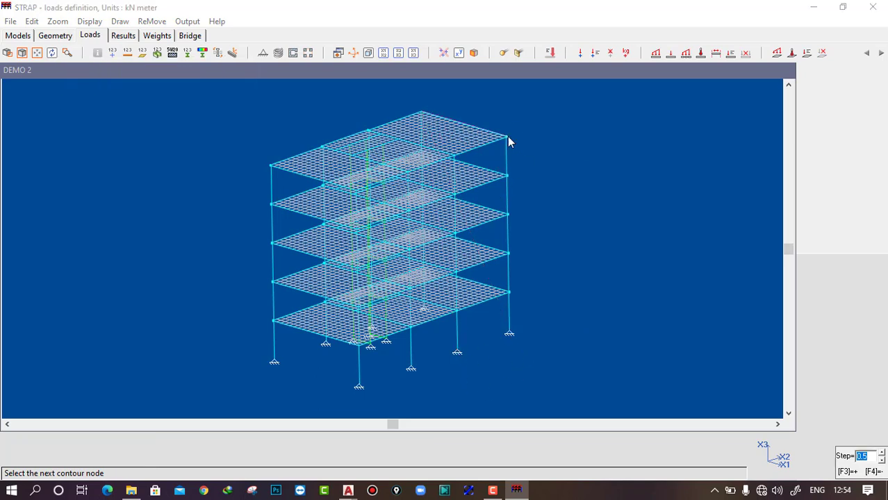
Continue the contour through main-model nodes 23 and 24, close it at node 100, and accept the name Panel no. 2
{"action": "left_click", "coordinate": [511, 292]}
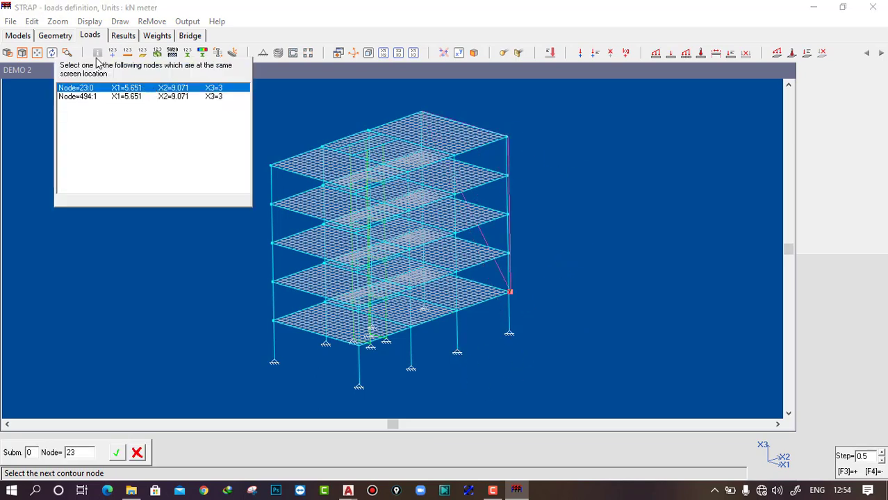
{"action": "left_click", "coordinate": [108, 89]}
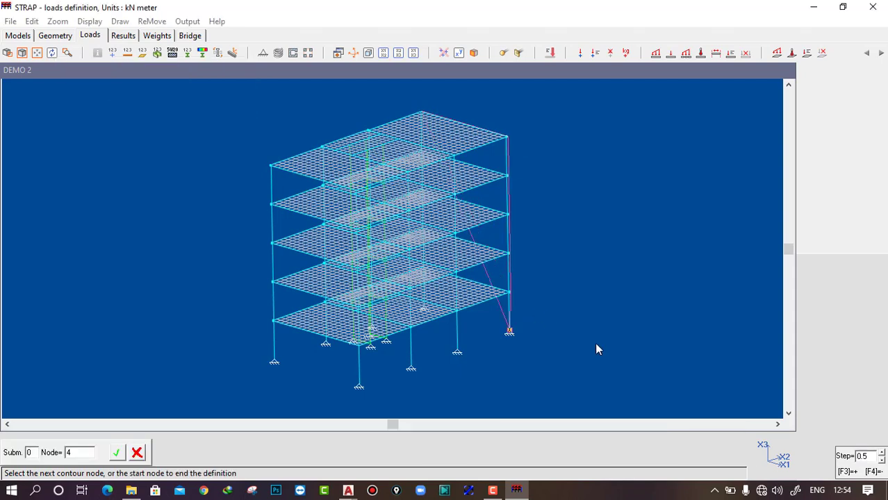
{"action": "left_click", "coordinate": [424, 271]}
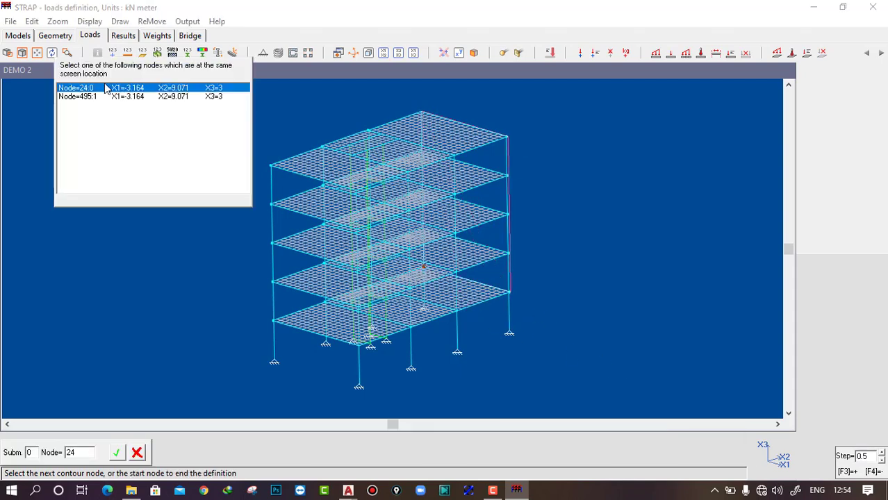
{"action": "left_click", "coordinate": [103, 92]}
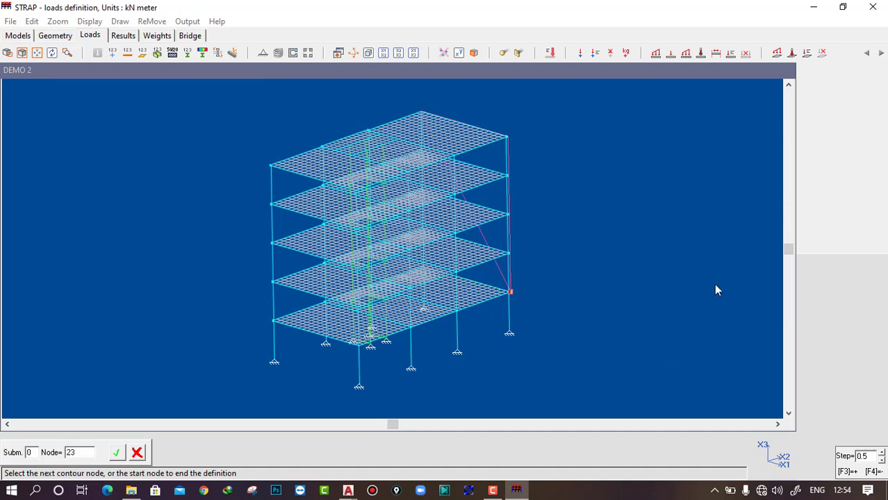
{"action": "left_click", "coordinate": [422, 114]}
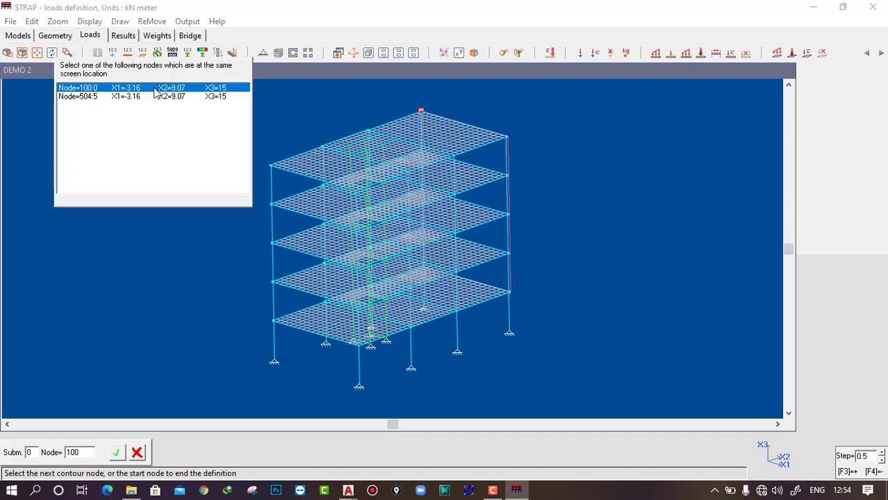
{"action": "left_click", "coordinate": [104, 89]}
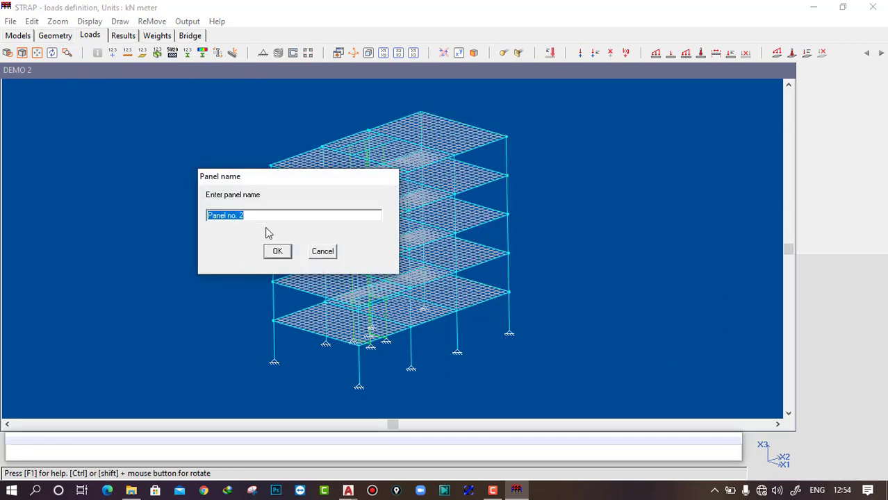
{"action": "left_click", "coordinate": [250, 215]}
{"action": "left_click", "coordinate": [278, 252]}
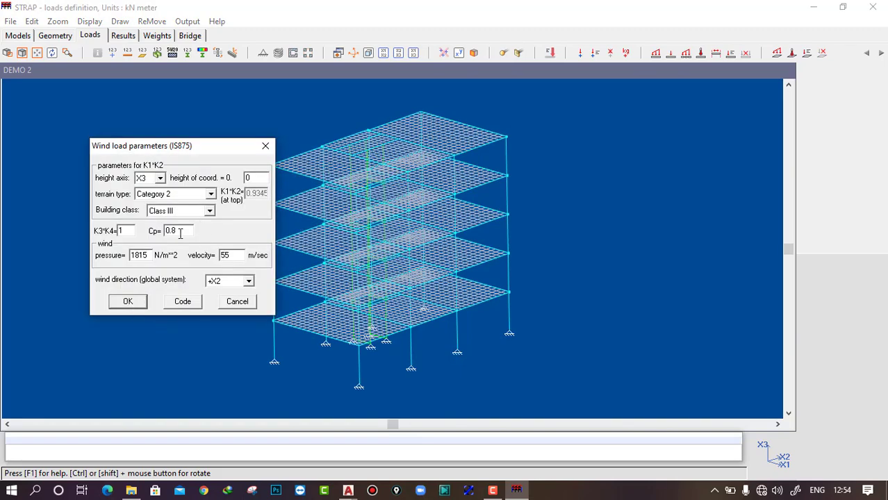
Set Cp to 0.1 for Panel no. 2 and finish wind load case WX2 without defining another case
{"action": "left_click_drag", "start_coordinate": [180, 233], "coordinate": [132, 240]}
{"action": "type", "text": "0.1"}
{"action": "left_click", "coordinate": [128, 302]}
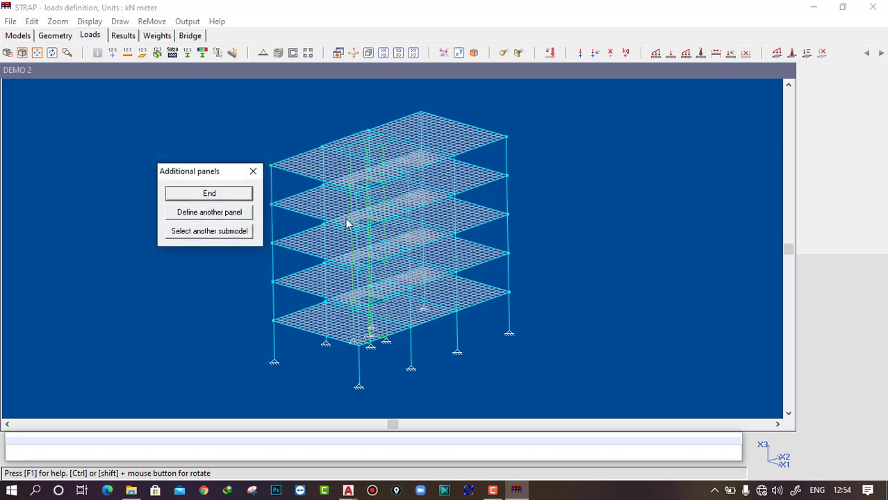
{"action": "left_click", "coordinate": [215, 198]}
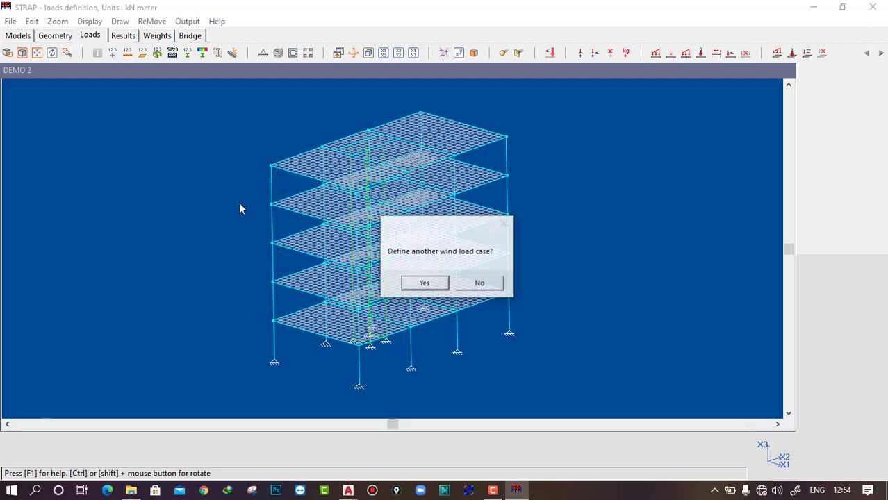
{"action": "left_click", "coordinate": [478, 283]}
Solve the building model with the defined load cases
{"action": "scroll", "coordinate": [609, 268], "scroll_direction": "down", "scroll_amount": 3}
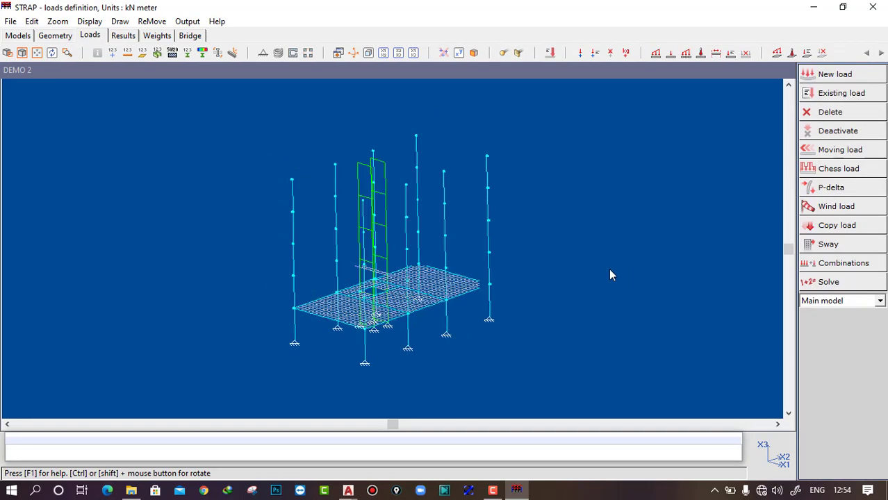
{"action": "middle_click_drag", "start_coordinate": [515, 269], "coordinate": [526, 269]}
{"action": "scroll", "coordinate": [399, 236], "scroll_direction": "up", "scroll_amount": 1}
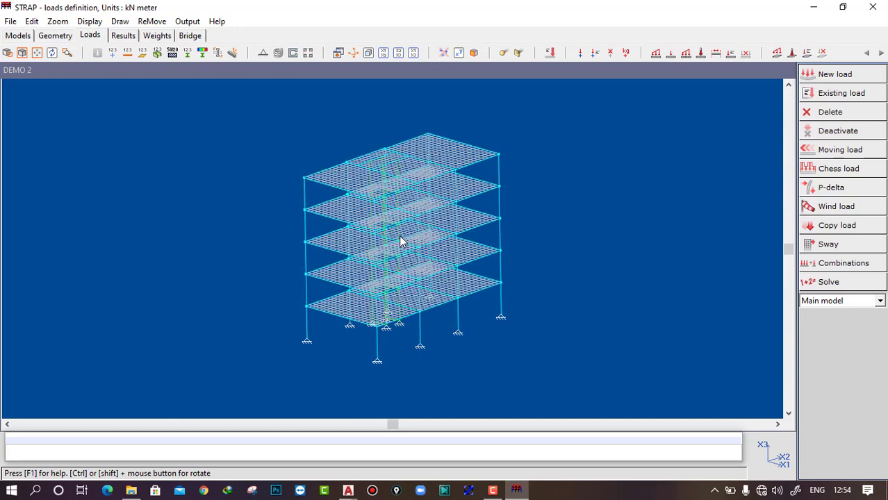
{"action": "scroll", "coordinate": [491, 306], "scroll_direction": "up", "scroll_amount": 1}
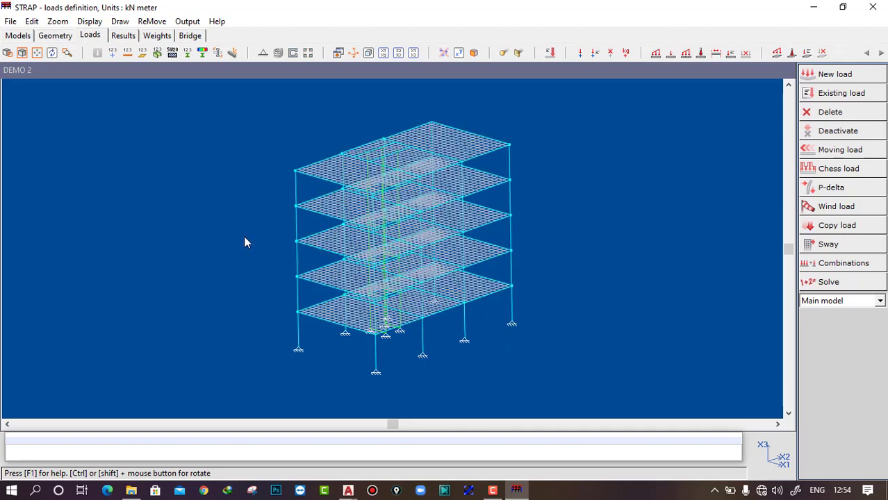
{"action": "scroll", "coordinate": [397, 342], "scroll_direction": "up", "scroll_amount": 1}
{"action": "middle_click_drag", "start_coordinate": [421, 344], "coordinate": [364, 349]}
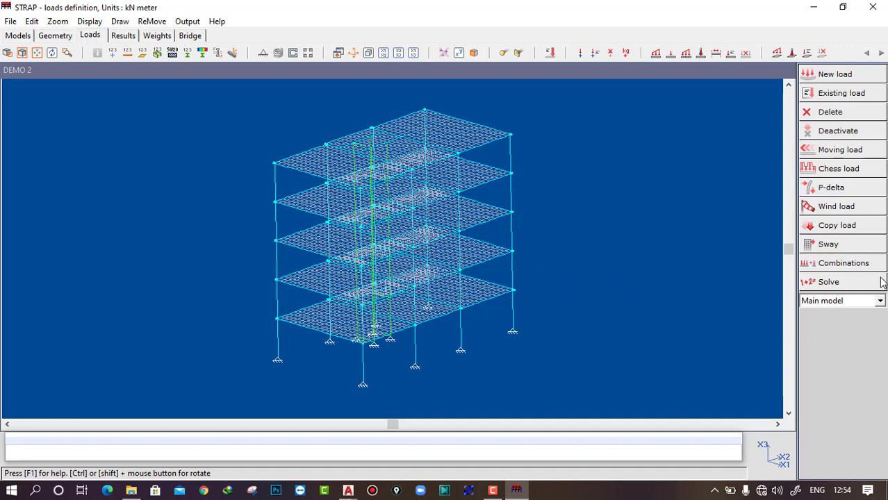
{"action": "left_click", "coordinate": [831, 285]}
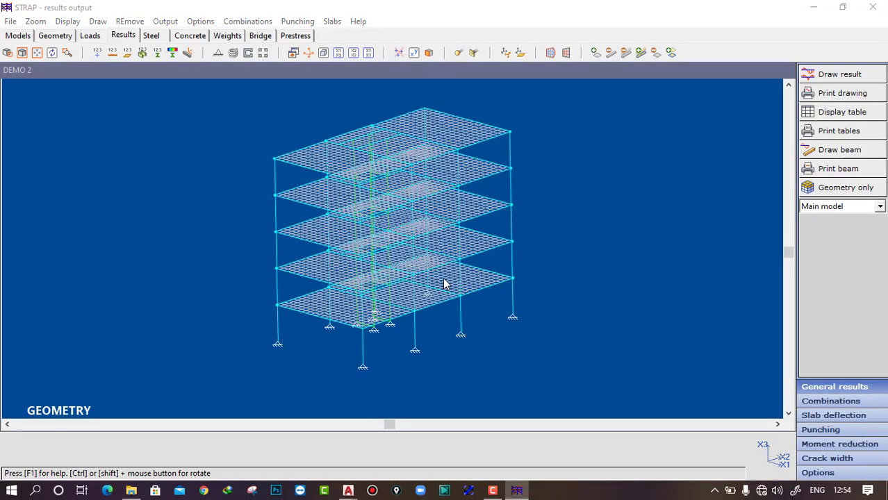
Draw the displacements for load case 4 - WX1 with dashed result lines and show them in the X2-X3 plane
{"action": "left_click", "coordinate": [839, 75]}
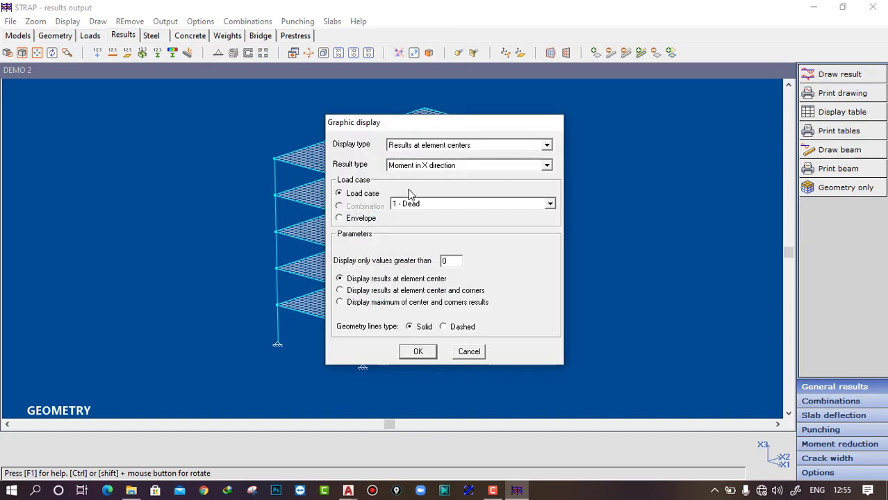
{"action": "left_click", "coordinate": [547, 145]}
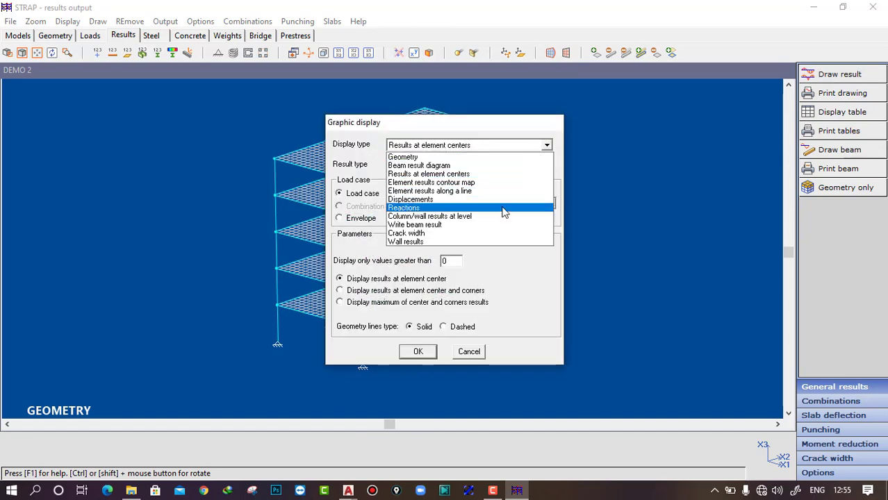
{"action": "left_click", "coordinate": [426, 202]}
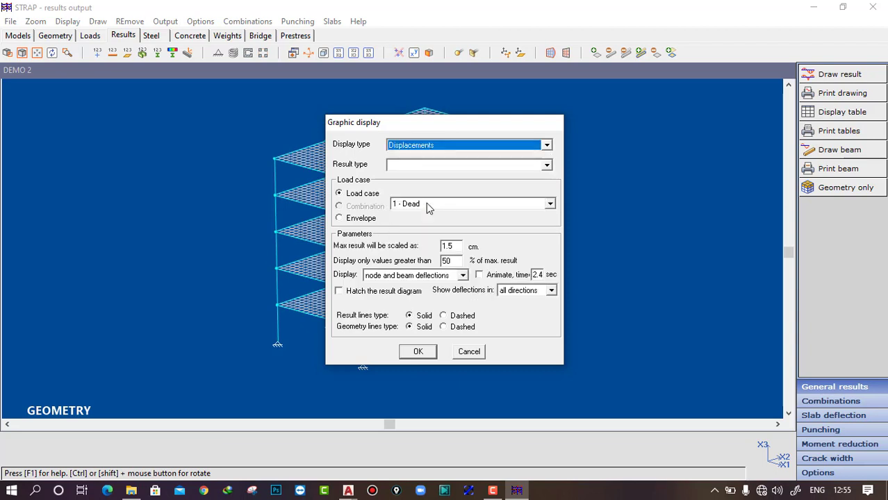
{"action": "left_click", "coordinate": [550, 204]}
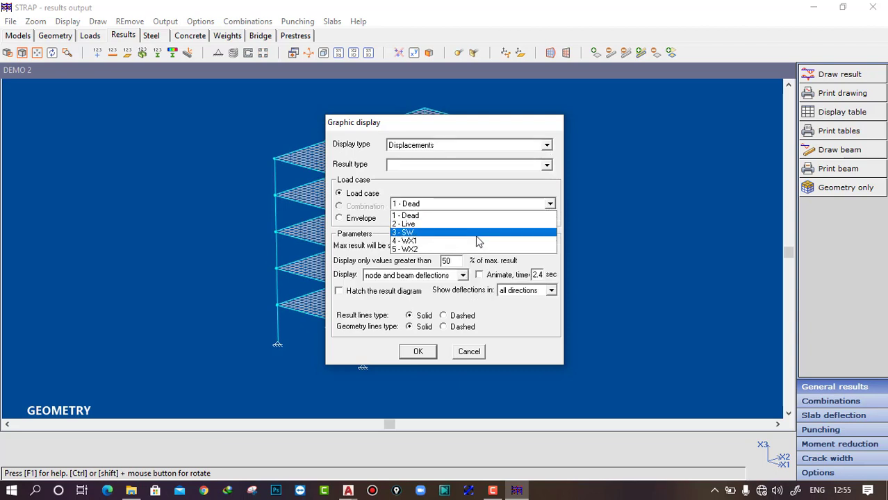
{"action": "left_click", "coordinate": [457, 240]}
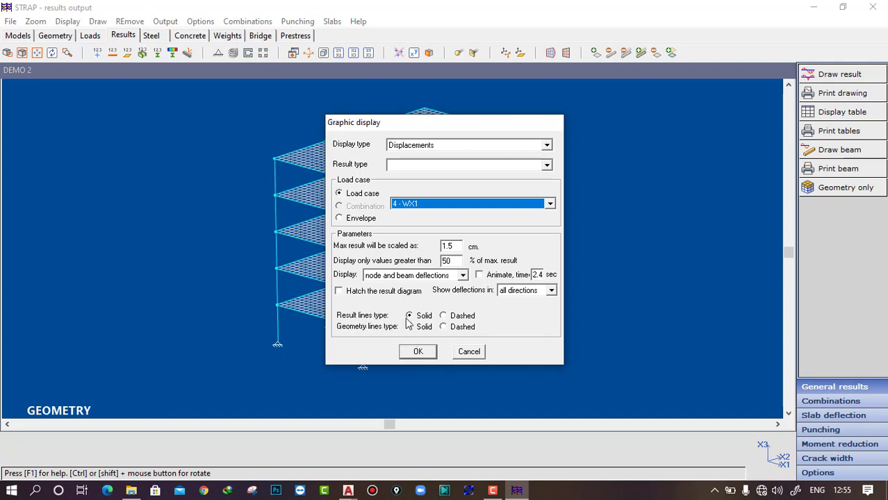
{"action": "left_click", "coordinate": [444, 316]}
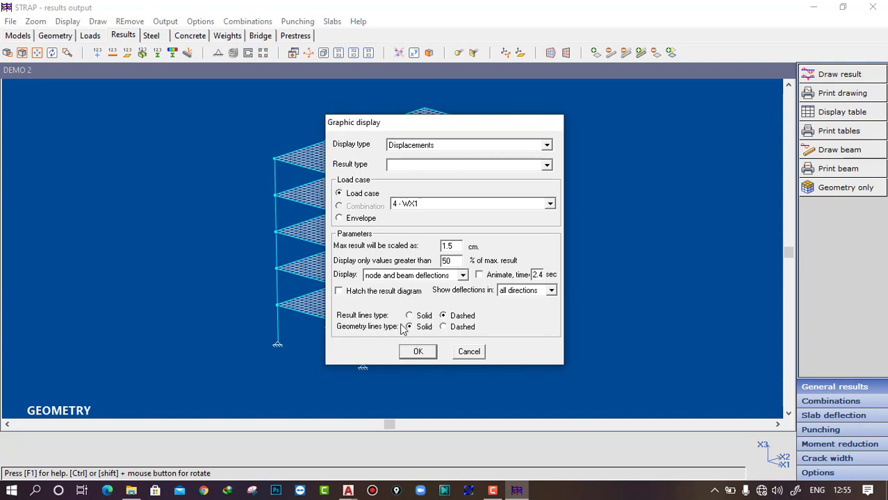
{"action": "left_click", "coordinate": [424, 354]}
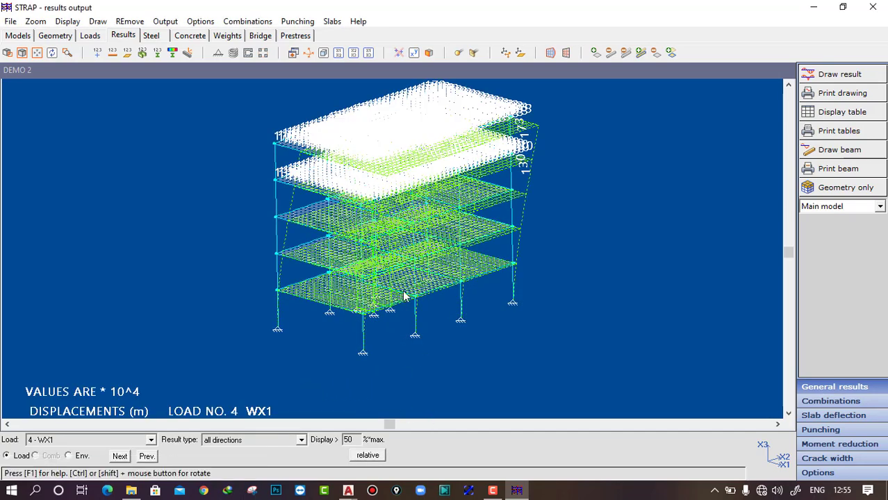
{"action": "left_click", "coordinate": [354, 54]}
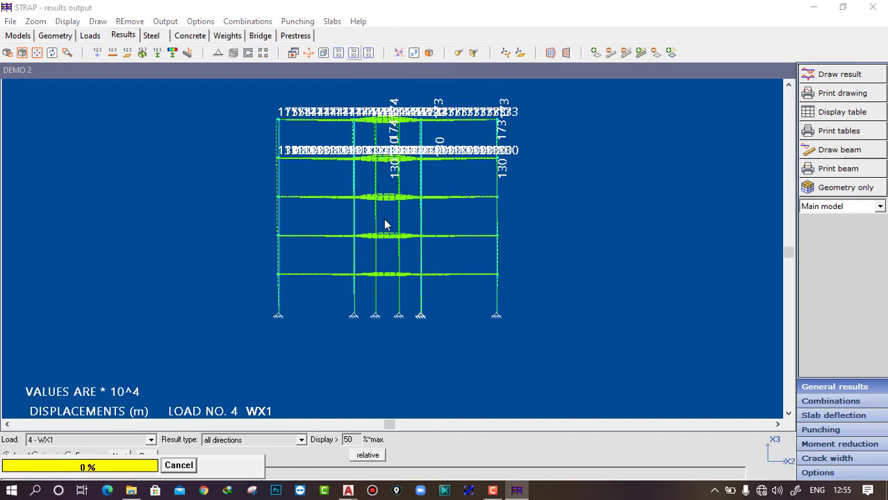
Review the WX1 displacements in the X1-X2 and X1-X3 planes and return to the X2-X3 plane
{"action": "left_click", "coordinate": [338, 53]}
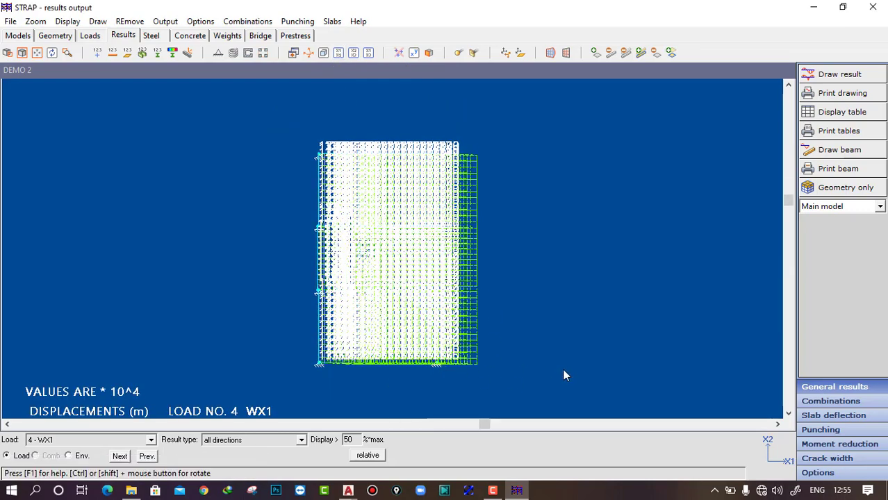
{"action": "left_click", "coordinate": [368, 54]}
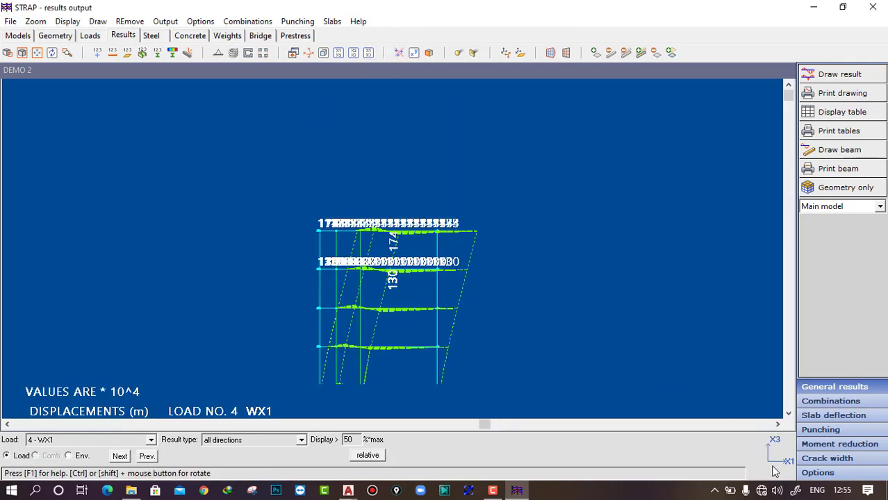
{"action": "scroll", "coordinate": [402, 302], "scroll_direction": "down", "scroll_amount": 3}
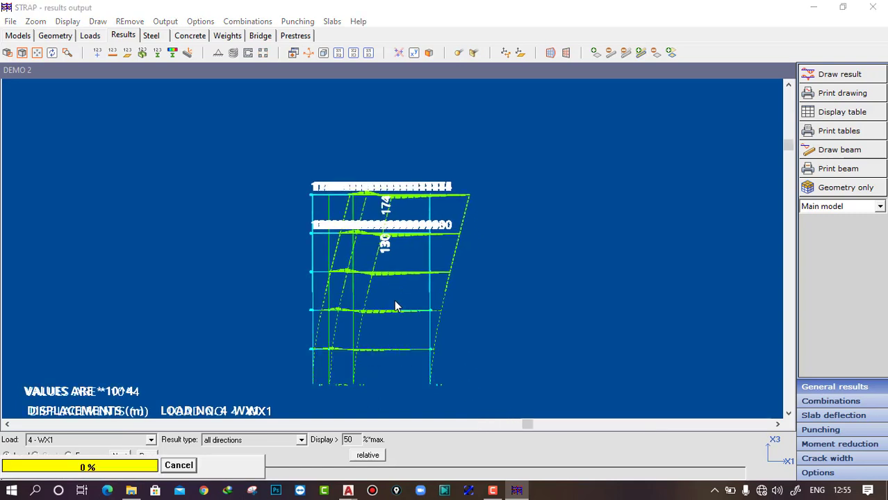
{"action": "left_click", "coordinate": [352, 56]}
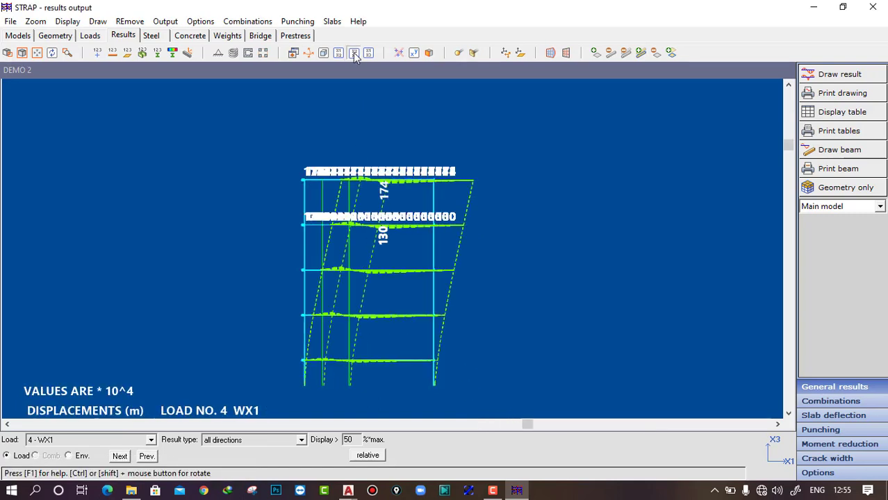
Display the displacements for load case 5 - WX2 and view them on the whole building in isometric
{"action": "left_click", "coordinate": [151, 441]}
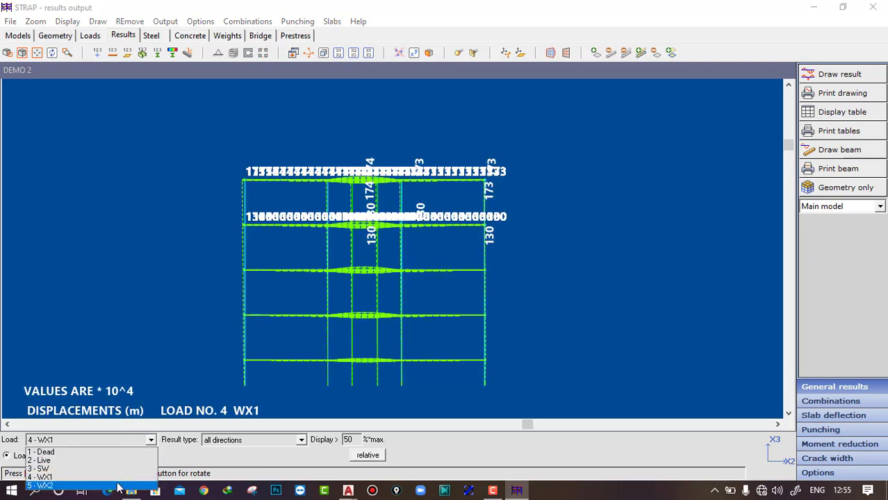
{"action": "key", "text": "Escape"}
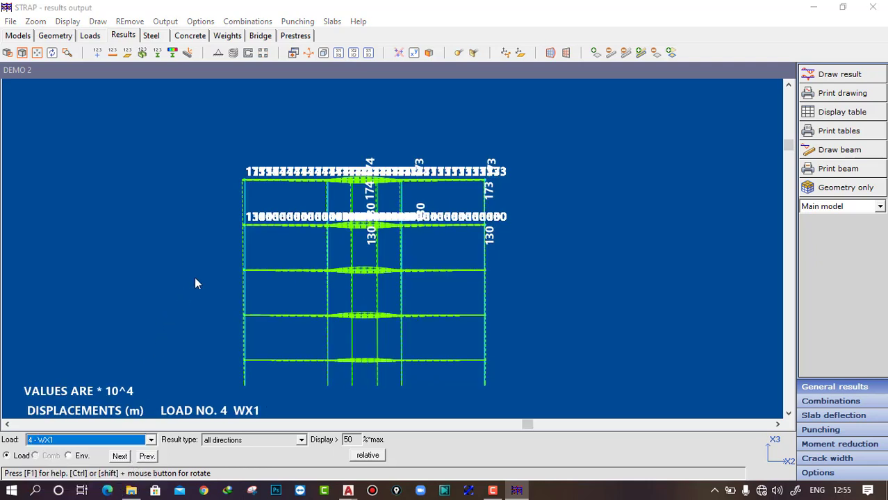
{"action": "scroll", "coordinate": [231, 212], "scroll_direction": "down", "scroll_amount": 1}
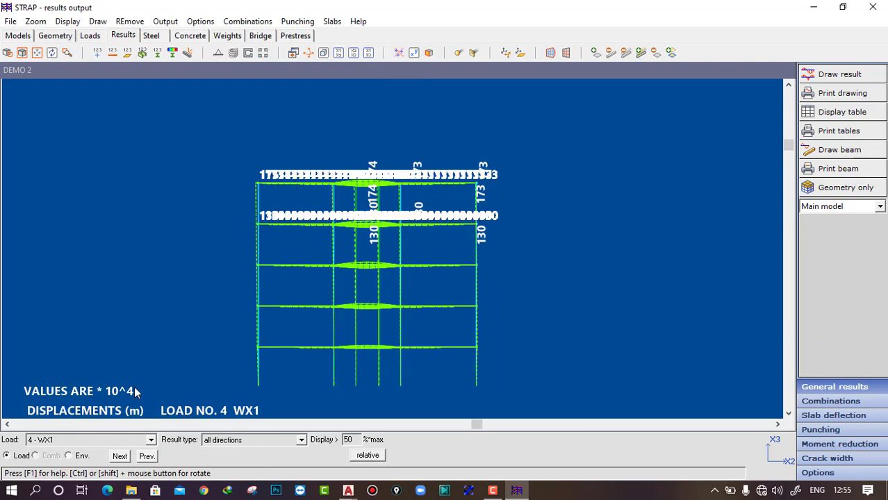
{"action": "left_click", "coordinate": [151, 440]}
{"action": "left_click", "coordinate": [77, 486]}
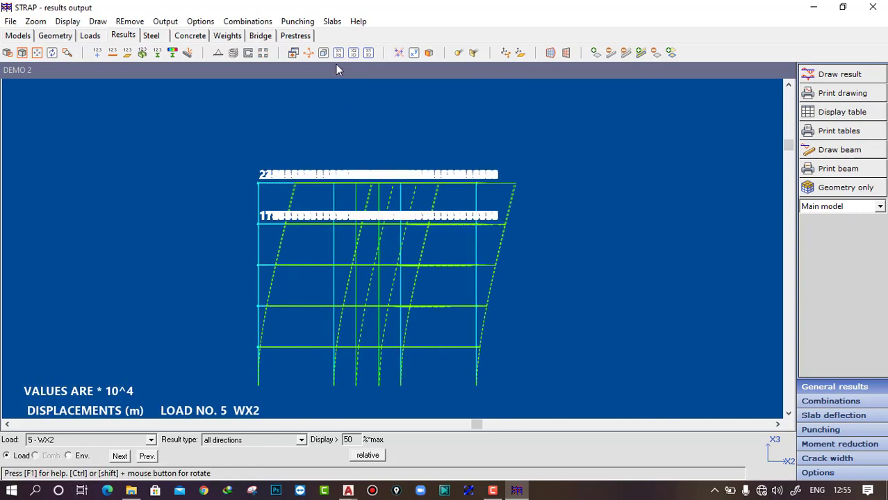
{"action": "left_click", "coordinate": [324, 52]}
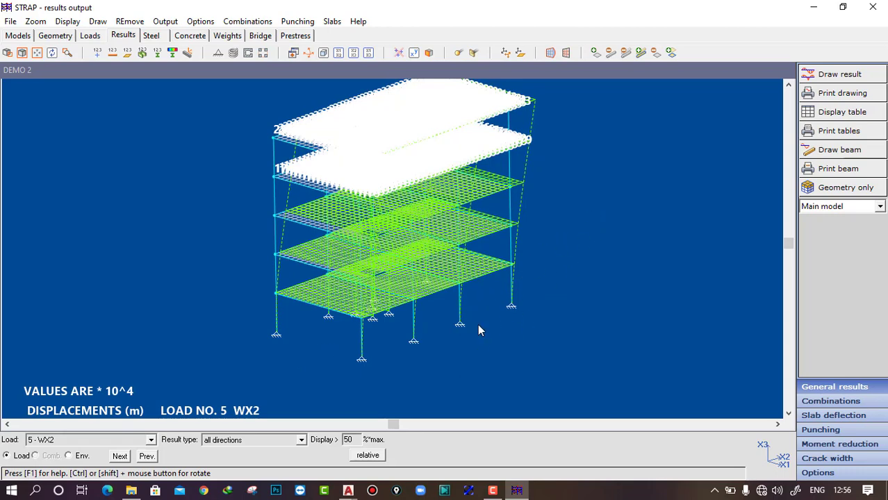
{"action": "scroll", "coordinate": [474, 324], "scroll_direction": "down", "scroll_amount": 1}
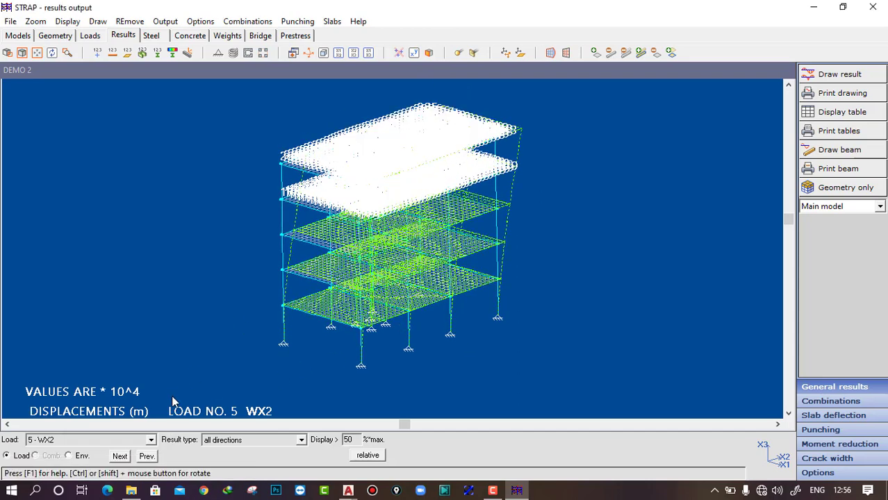
Display the displacements for load case 1 - Dead, followed by load case 2 - Live
{"action": "left_click", "coordinate": [152, 440]}
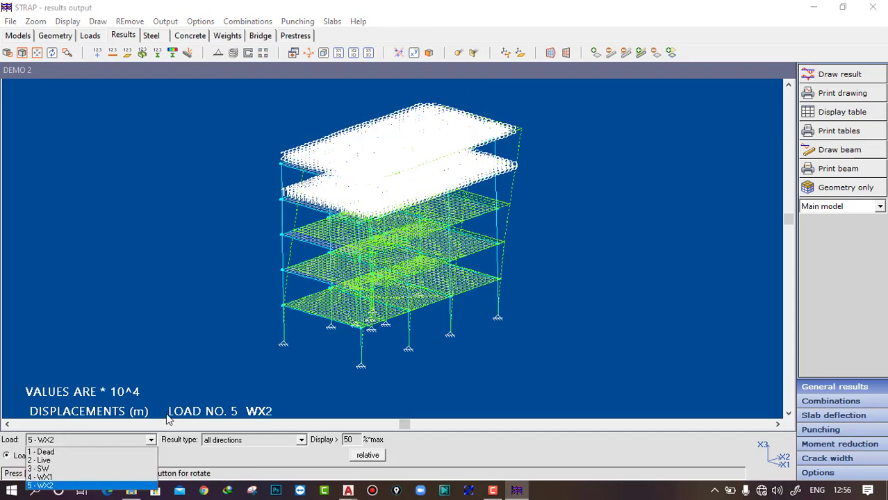
{"action": "left_click", "coordinate": [110, 453]}
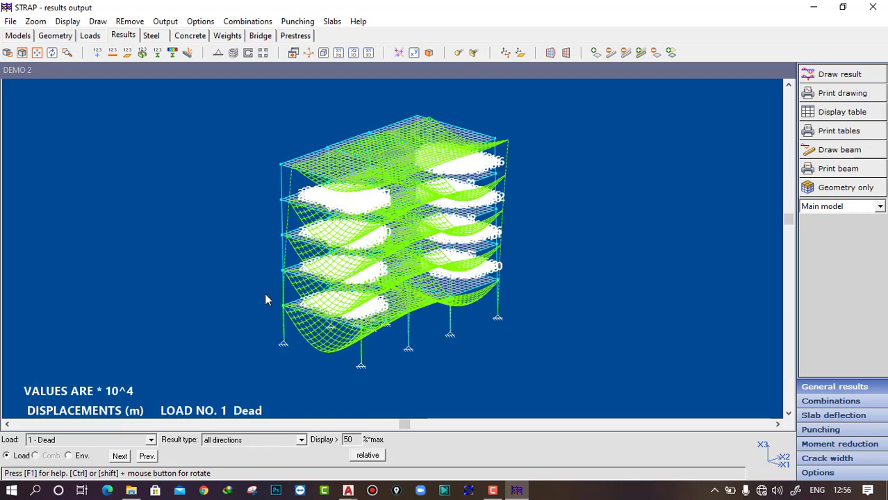
{"action": "left_click", "coordinate": [151, 440]}
{"action": "left_click", "coordinate": [70, 462]}
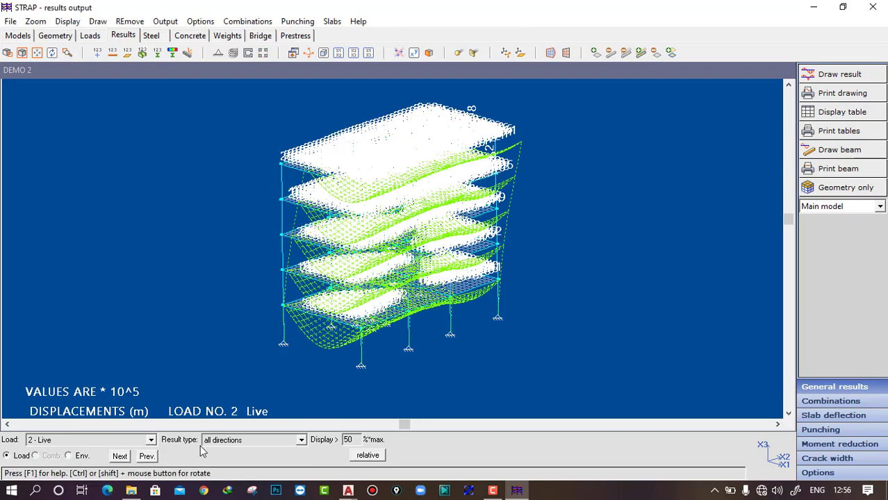
Limit the displayed live load displacements to the global X3 direction
{"action": "left_click", "coordinate": [302, 442]}
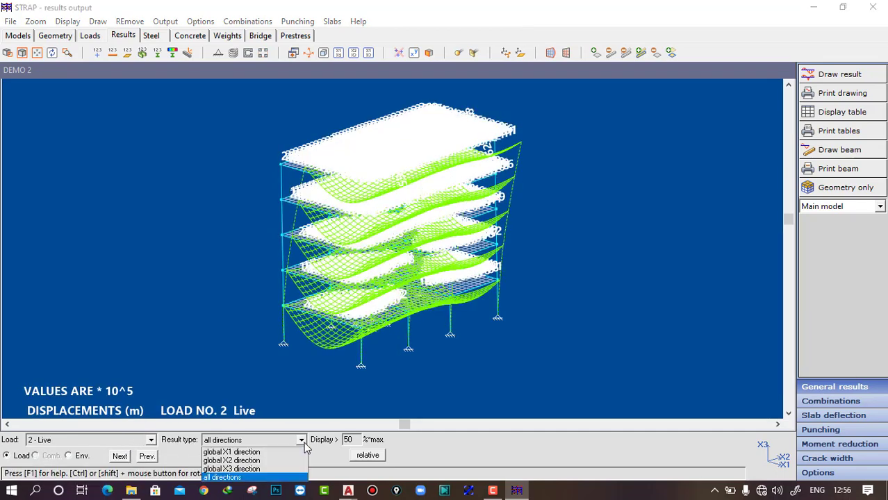
{"action": "left_click", "coordinate": [255, 470]}
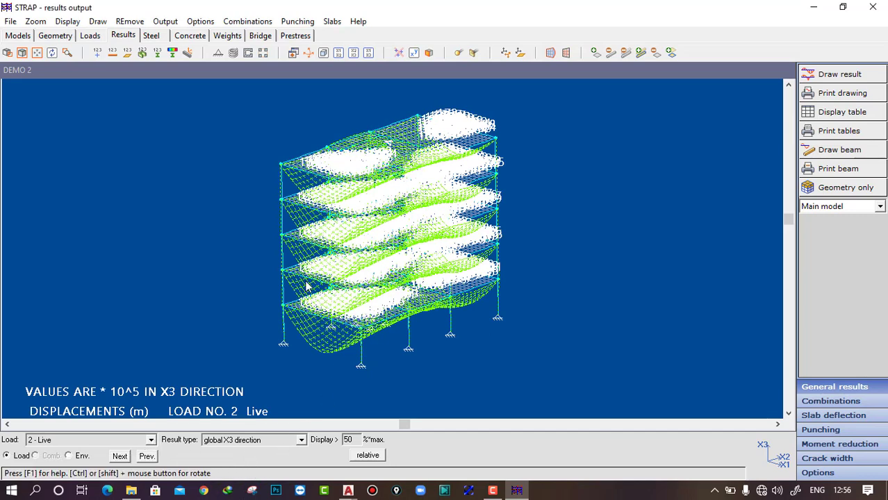
{"action": "scroll", "coordinate": [352, 282], "scroll_direction": "up", "scroll_amount": 1}
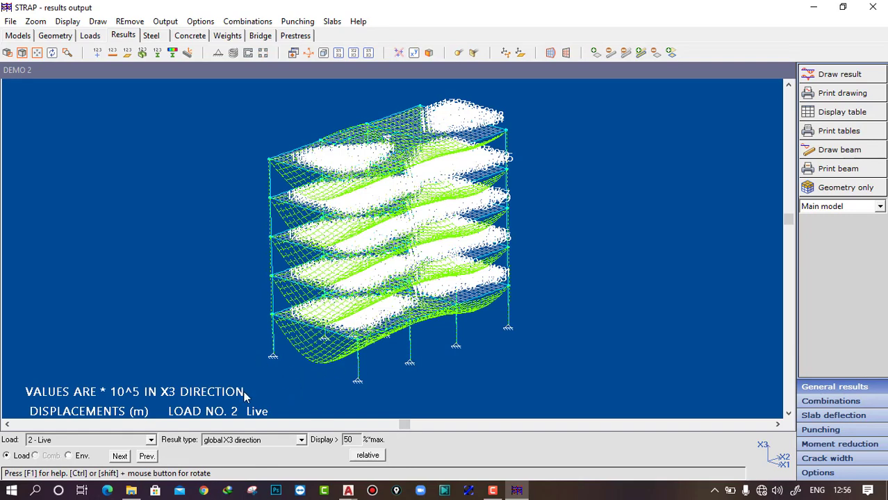
Display the global X3 displacements for load case 3 - SW and inspect the floor slabs more closely
{"action": "left_click", "coordinate": [151, 440]}
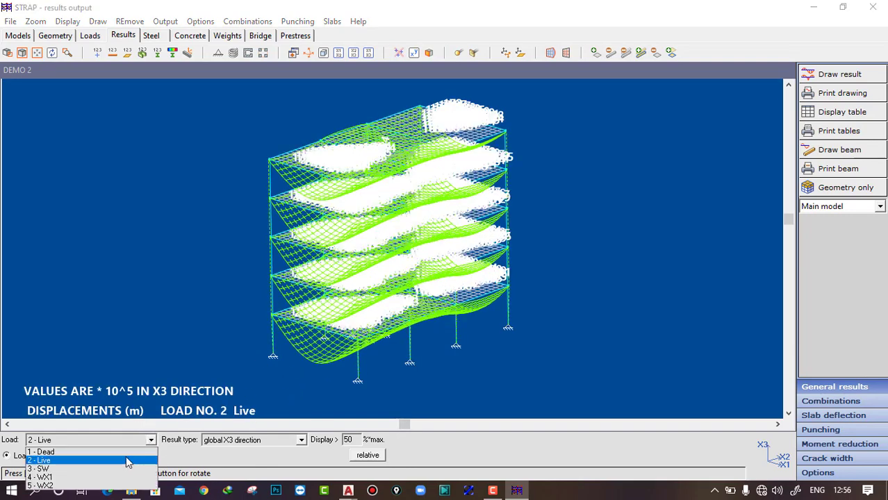
{"action": "left_click", "coordinate": [118, 469]}
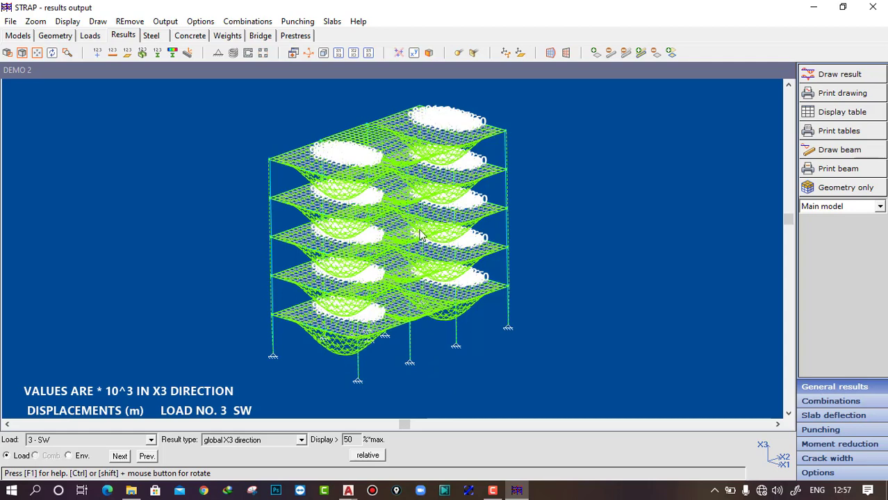
{"action": "scroll", "coordinate": [418, 229], "scroll_direction": "up", "scroll_amount": 1}
{"action": "middle_click_drag", "start_coordinate": [418, 229], "coordinate": [409, 246]}
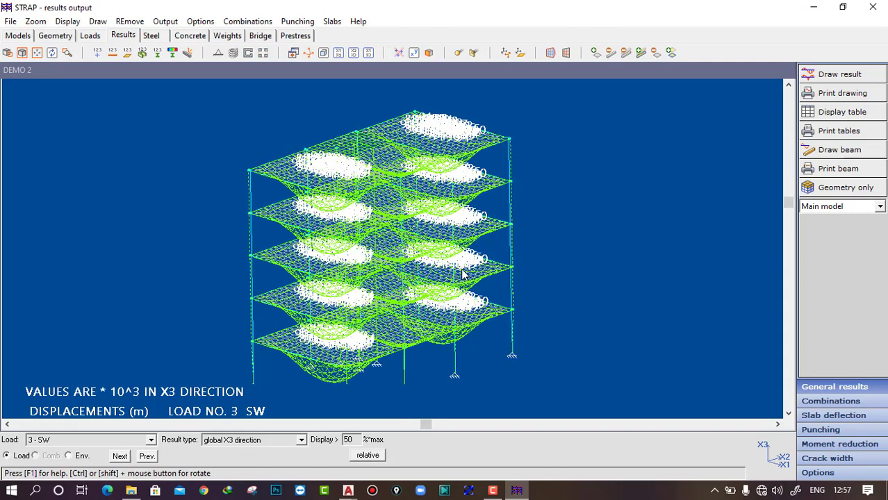